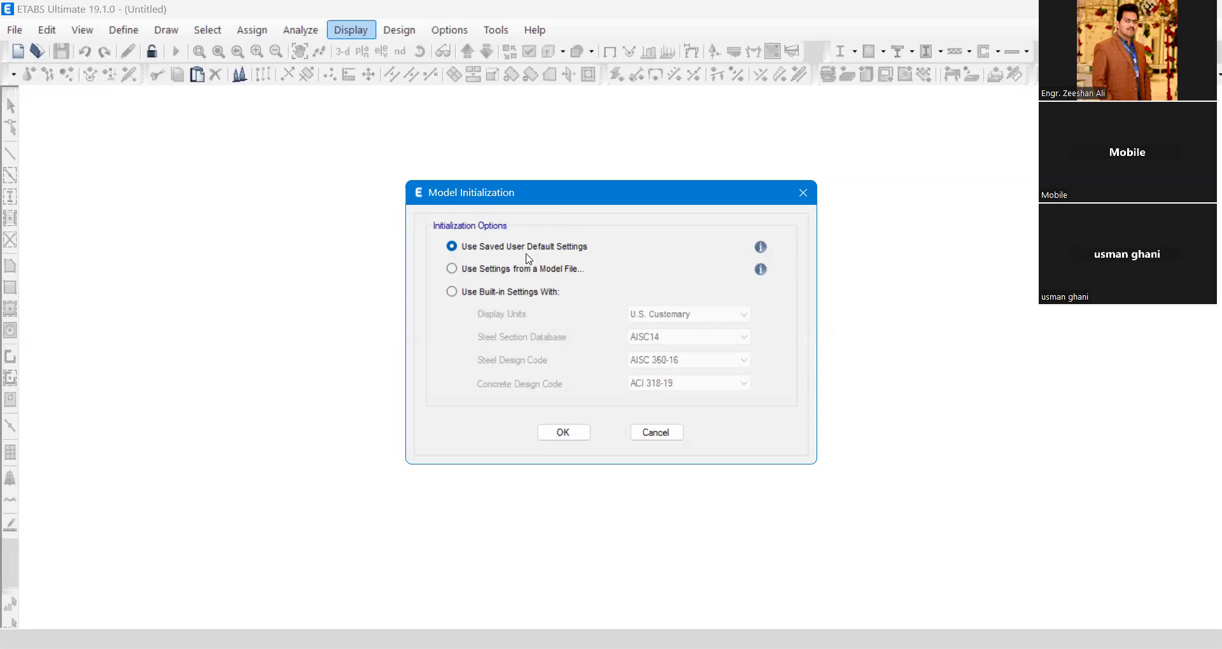
Initialize the model with built-in settings: U.S. Customary units, AISC14 sections, AISC 360-16 steel code and ACI 318-19 concrete code
{"action": "left_click", "coordinate": [452, 294]}
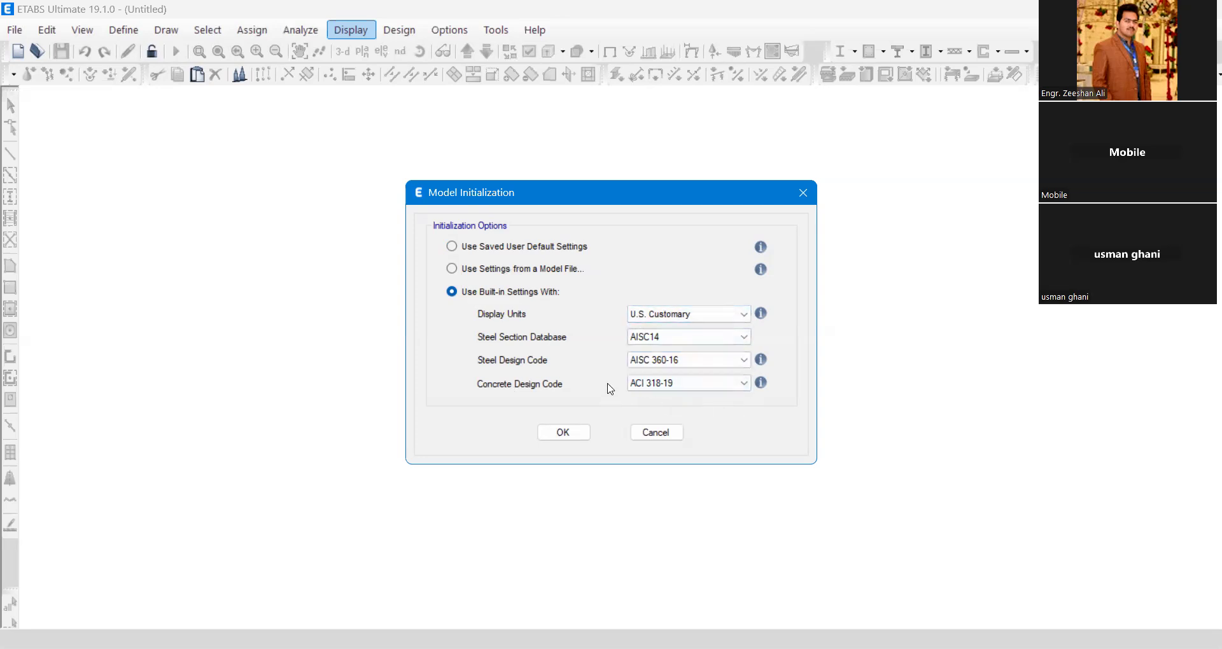
{"action": "left_click", "coordinate": [662, 324]}
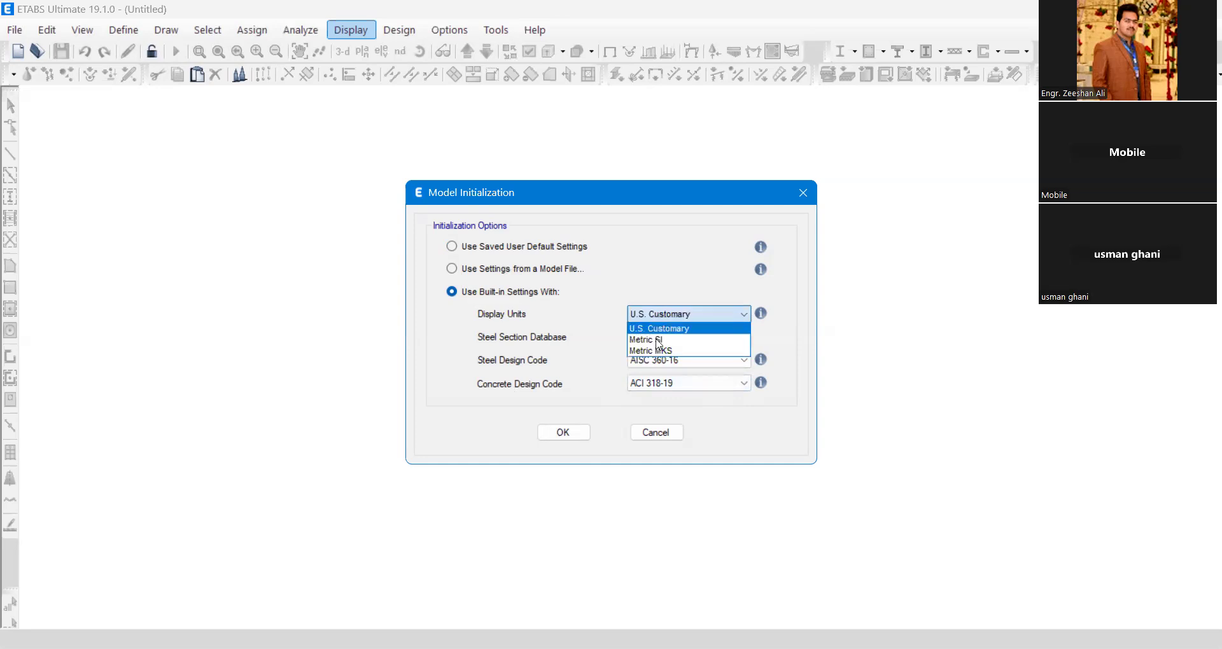
{"action": "left_click", "coordinate": [662, 337]}
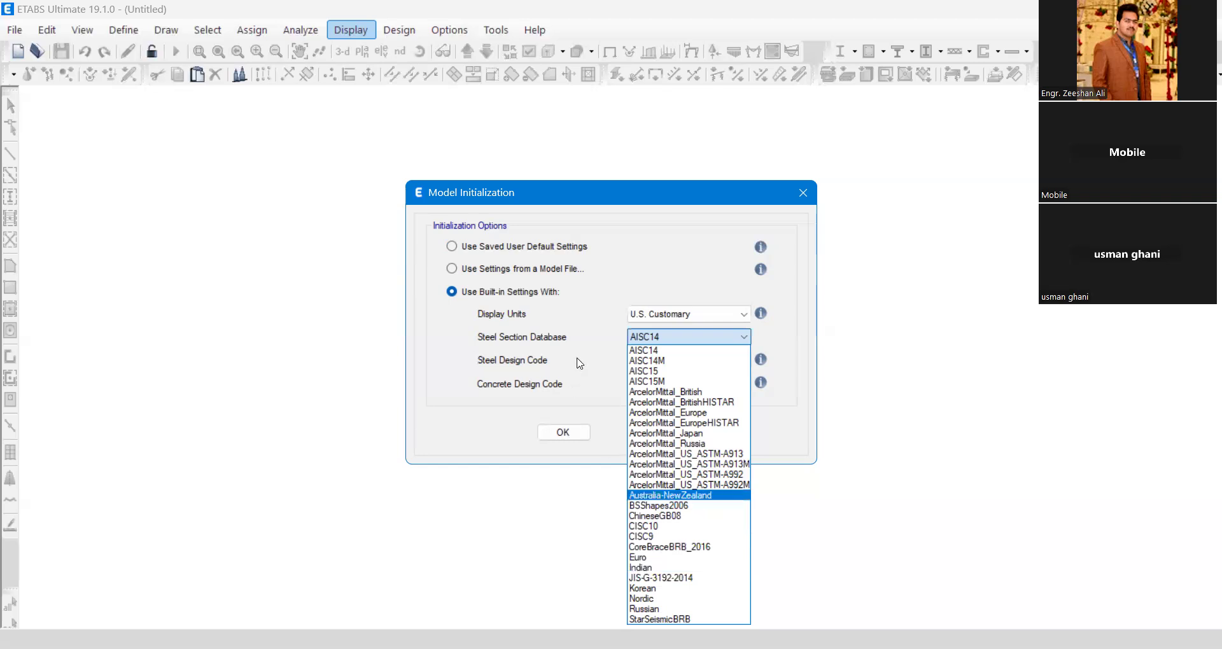
{"action": "left_click", "coordinate": [649, 352]}
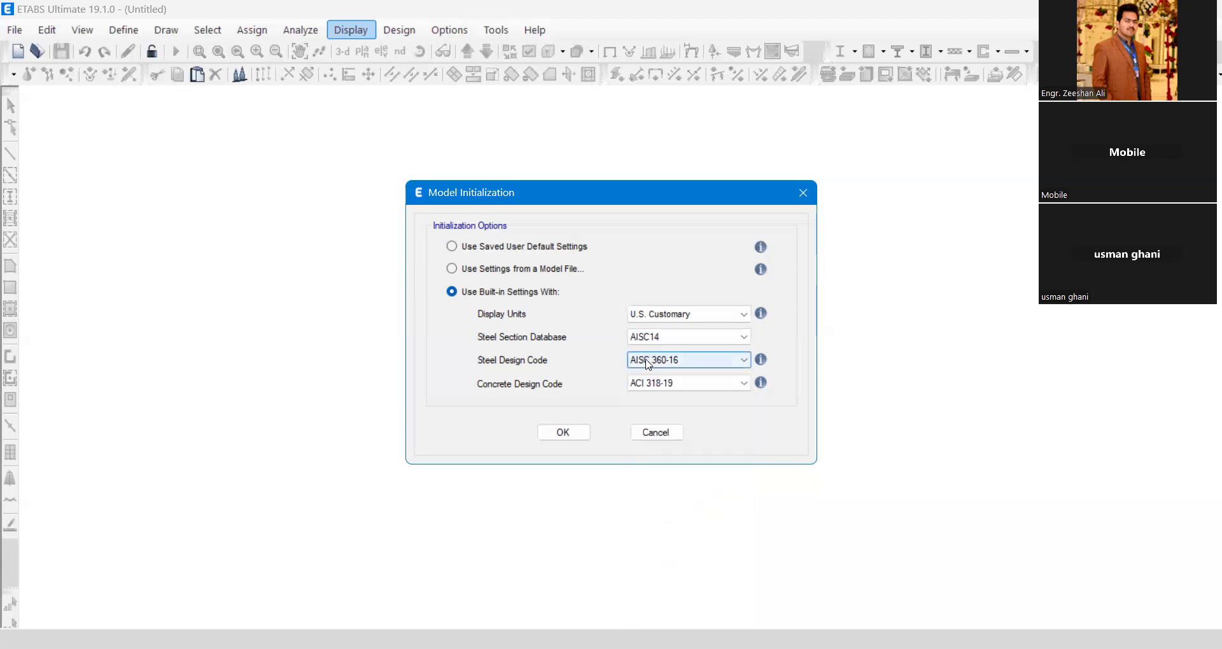
{"action": "left_click", "coordinate": [649, 363]}
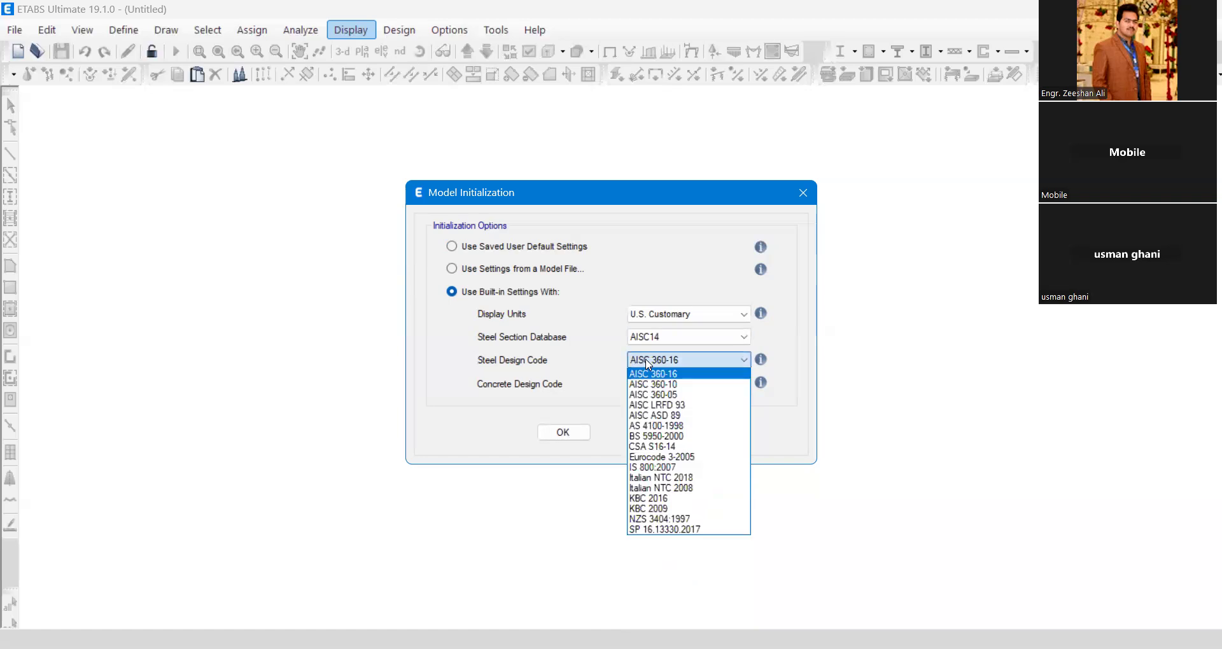
{"action": "left_click", "coordinate": [606, 333]}
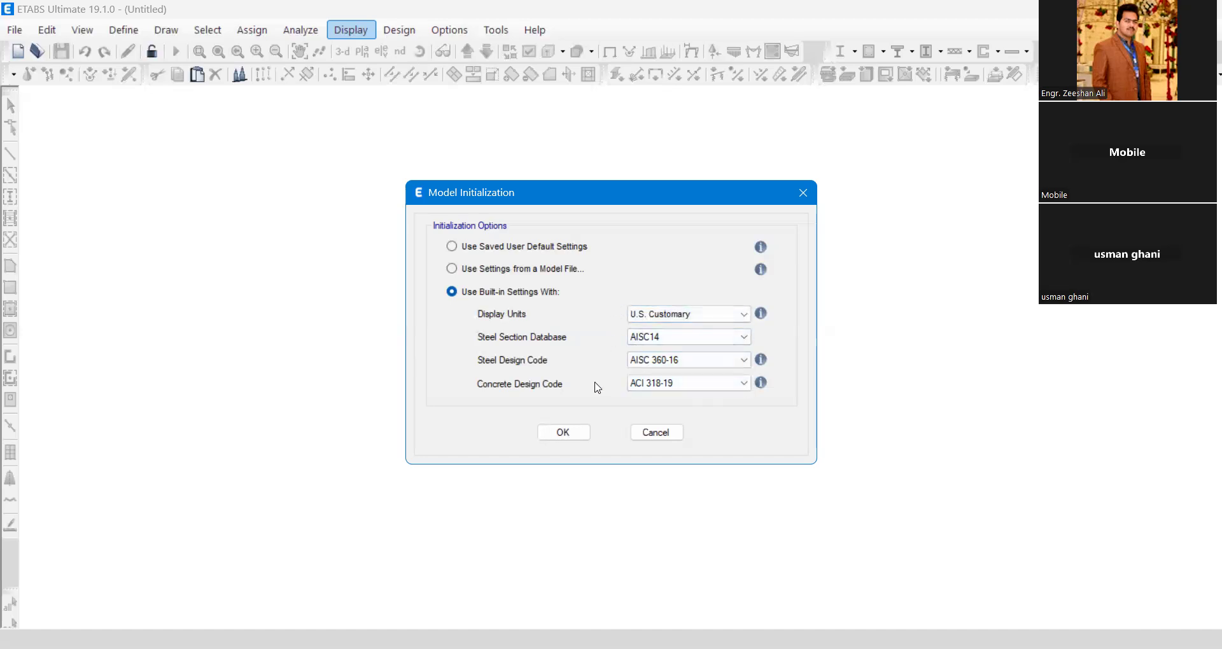
{"action": "left_click", "coordinate": [560, 433]}
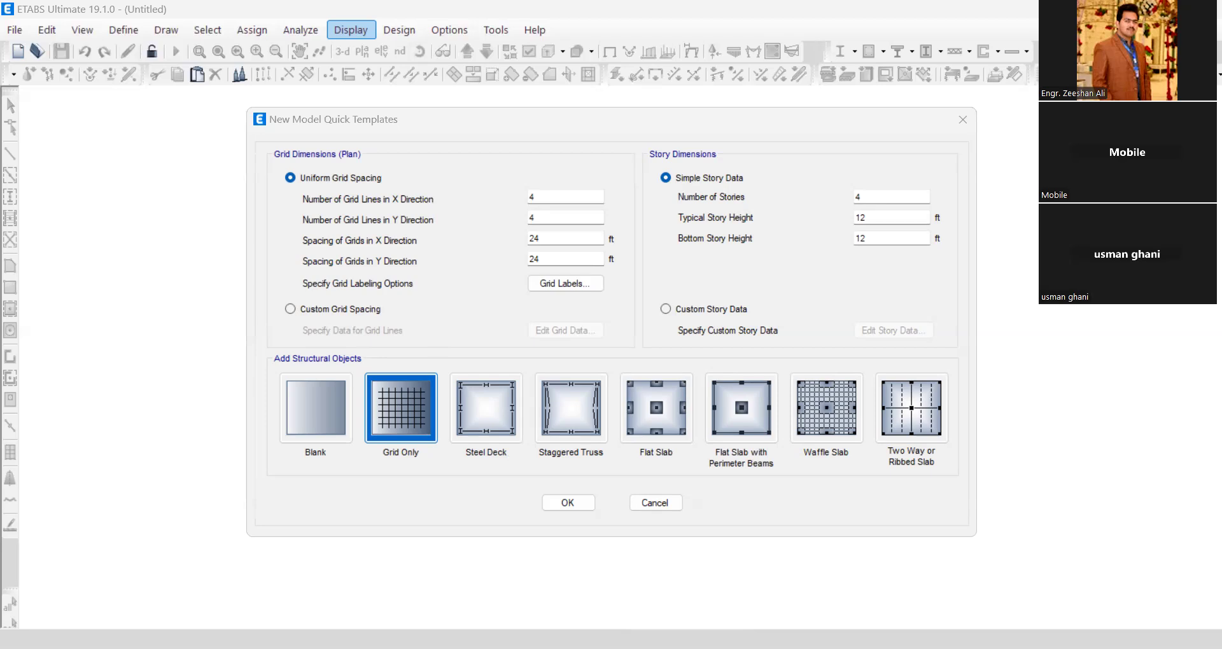
Set the uniform grid to 5 grid lines in the X direction and 8 in the Y direction
{"action": "left_click_drag", "start_coordinate": [539, 199], "coordinate": [509, 199]}
{"action": "type", "text": "6"}
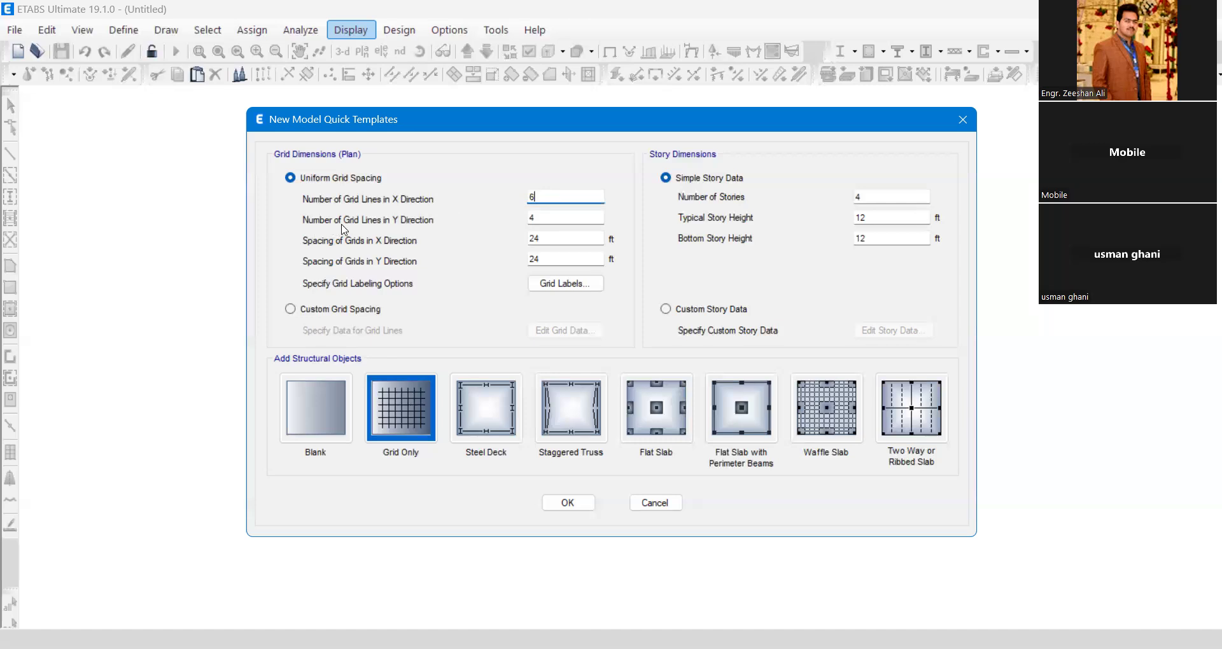
{"action": "key", "text": "BackSpace"}
{"action": "type", "text": "5"}
{"action": "key", "text": "Tab"}
{"action": "type", "text": "3"}
{"action": "key", "text": "BackSpace"}
{"action": "type", "text": "8"}
Set the uniform grid spacing to 18 ft in the X direction and 15 ft in the Y direction
{"action": "key", "text": "Tab"}
{"action": "type", "text": "18"}
{"action": "left_click", "coordinate": [547, 261]}
{"action": "key", "text": "BackSpace"}
{"action": "key", "text": "BackSpace"}
{"action": "type", "text": "15"}
{"action": "double_click", "coordinate": [535, 239]}
{"action": "double_click", "coordinate": [549, 259]}
Switch to custom grid spacing, naming the grid system "Custom Grid" with its grid data displayed as spacing
{"action": "left_click", "coordinate": [291, 309]}
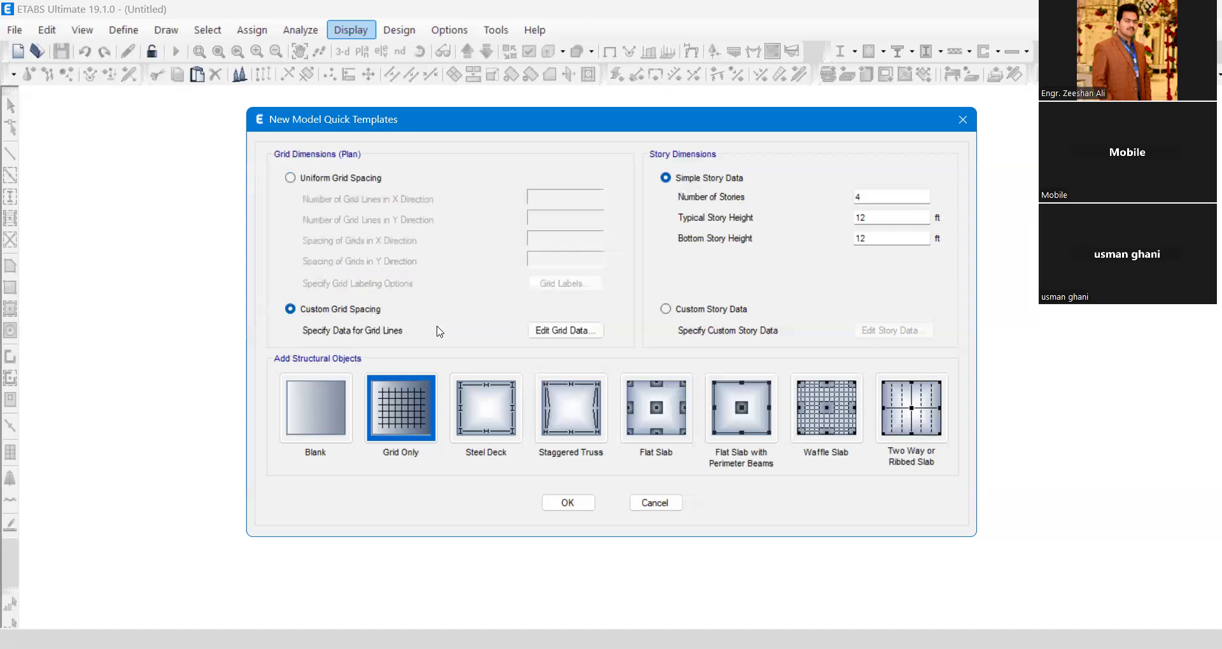
{"action": "left_click", "coordinate": [550, 332]}
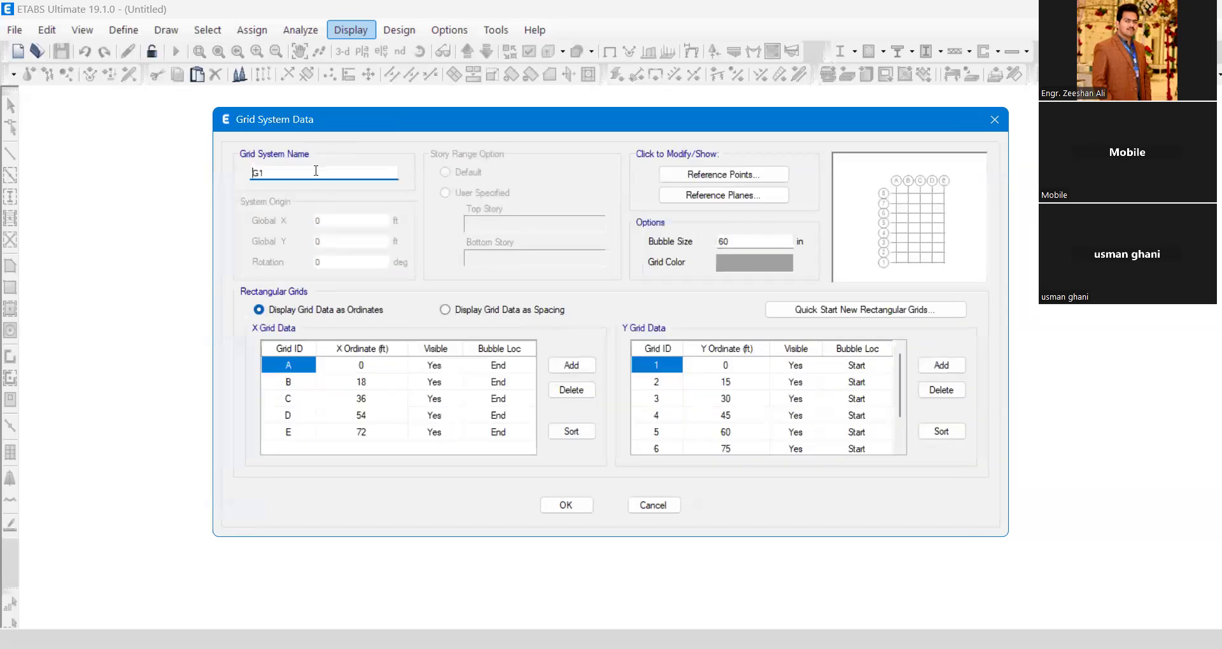
{"action": "double_click", "coordinate": [254, 171]}
{"action": "type", "text": "Cous"}
{"action": "type", "text": "t"}
{"action": "key", "text": "BackSpace"}
{"action": "key", "text": "BackSpace"}
{"action": "key", "text": "BackSpace"}
{"action": "key", "text": "BackSpace"}
{"action": "type", "text": "ustom Grid"}
{"action": "left_click", "coordinate": [445, 311]}
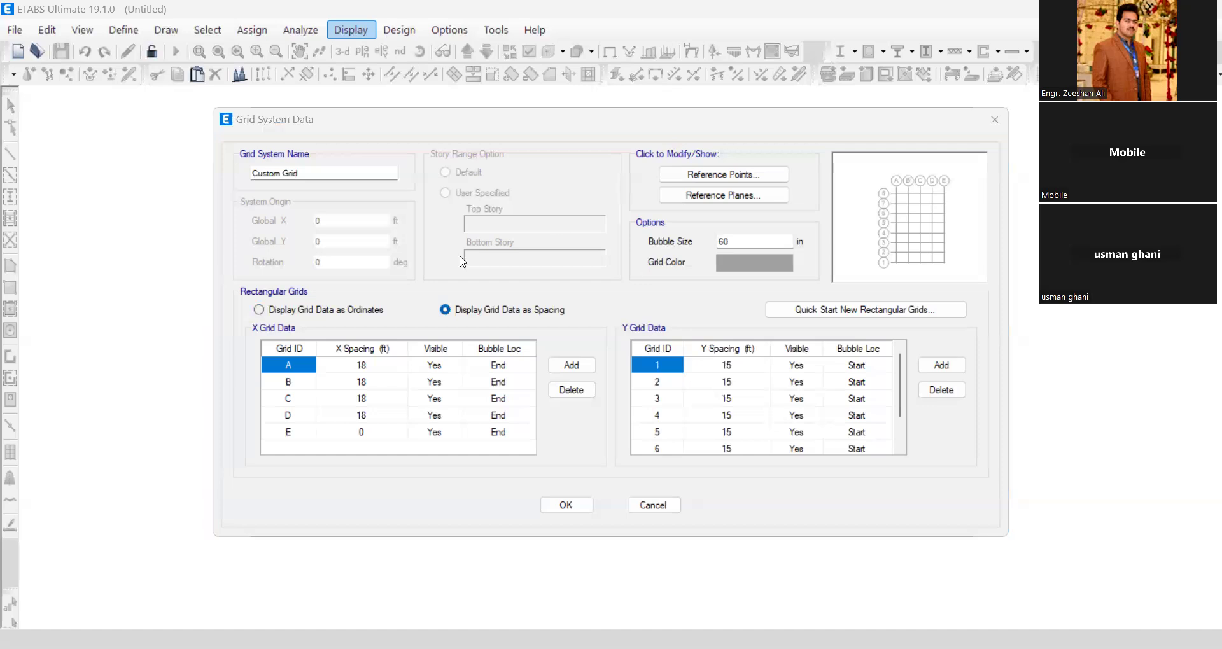
{"action": "left_click_drag", "start_coordinate": [240, 320], "coordinate": [548, 484]}
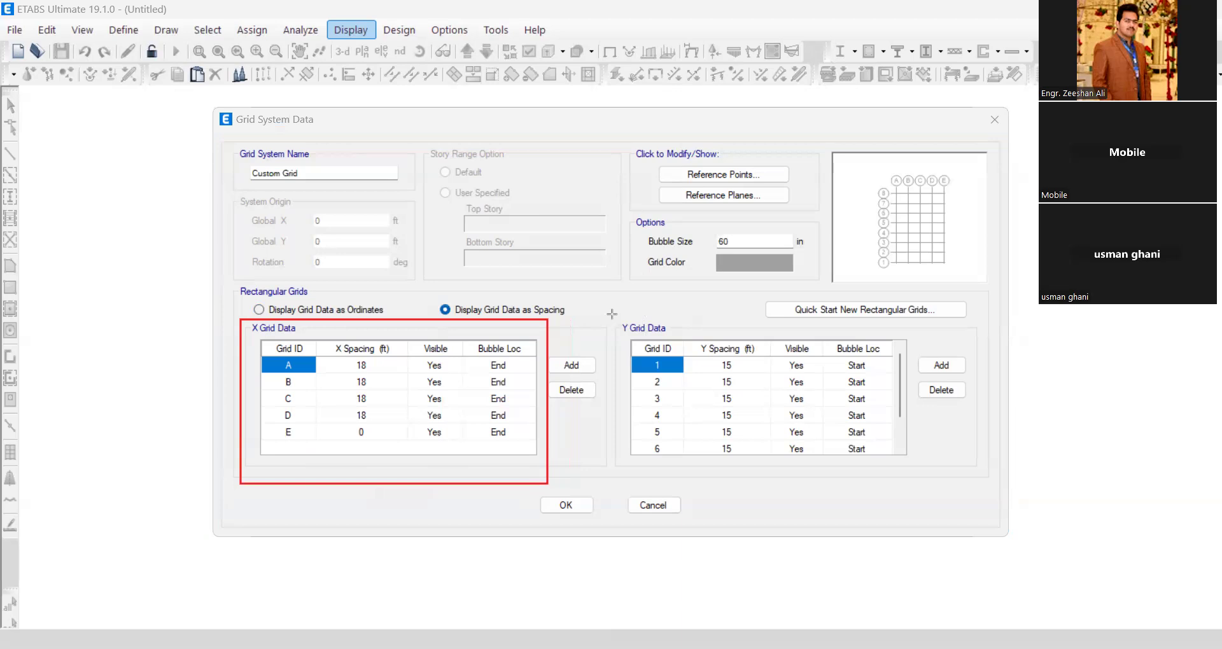
{"action": "left_click_drag", "start_coordinate": [613, 316], "coordinate": [915, 485]}
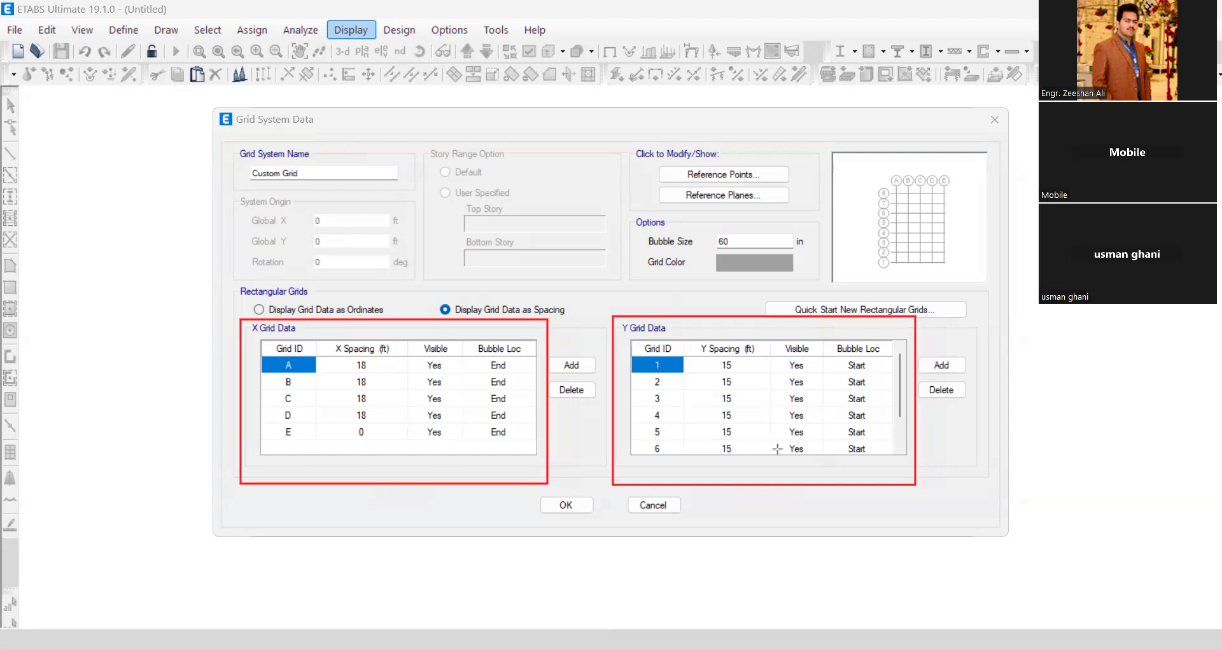
{"action": "left_click_drag", "start_coordinate": [258, 337], "coordinate": [318, 456]}
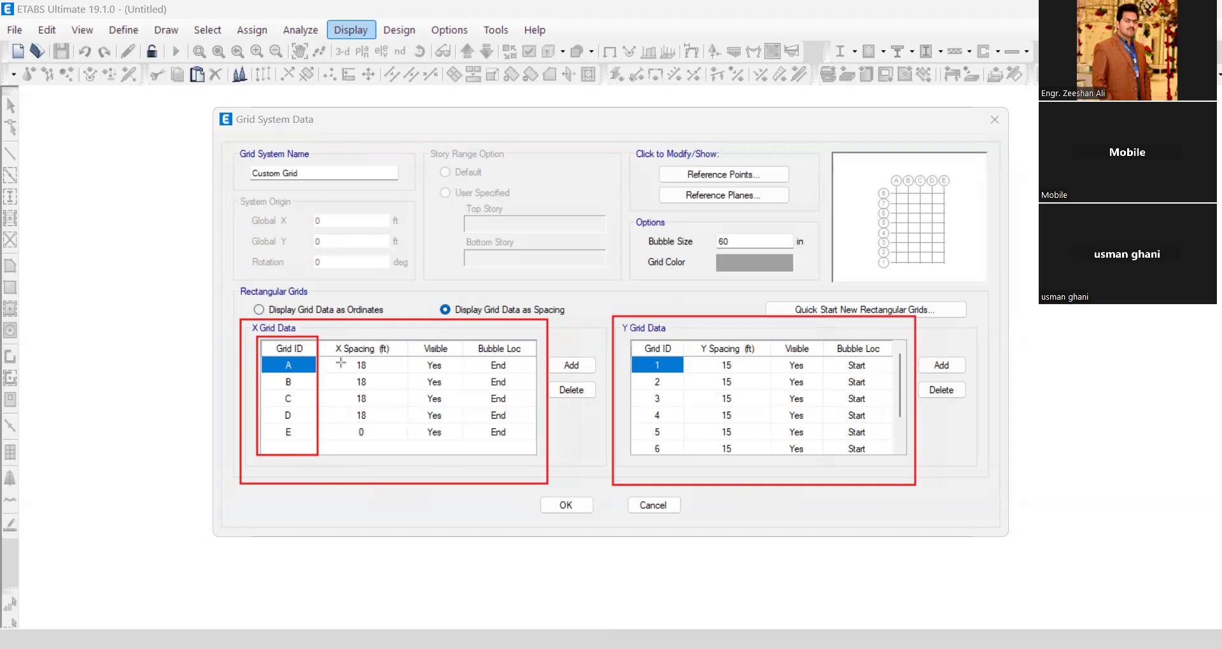
{"action": "left_click_drag", "start_coordinate": [346, 357], "coordinate": [383, 455]}
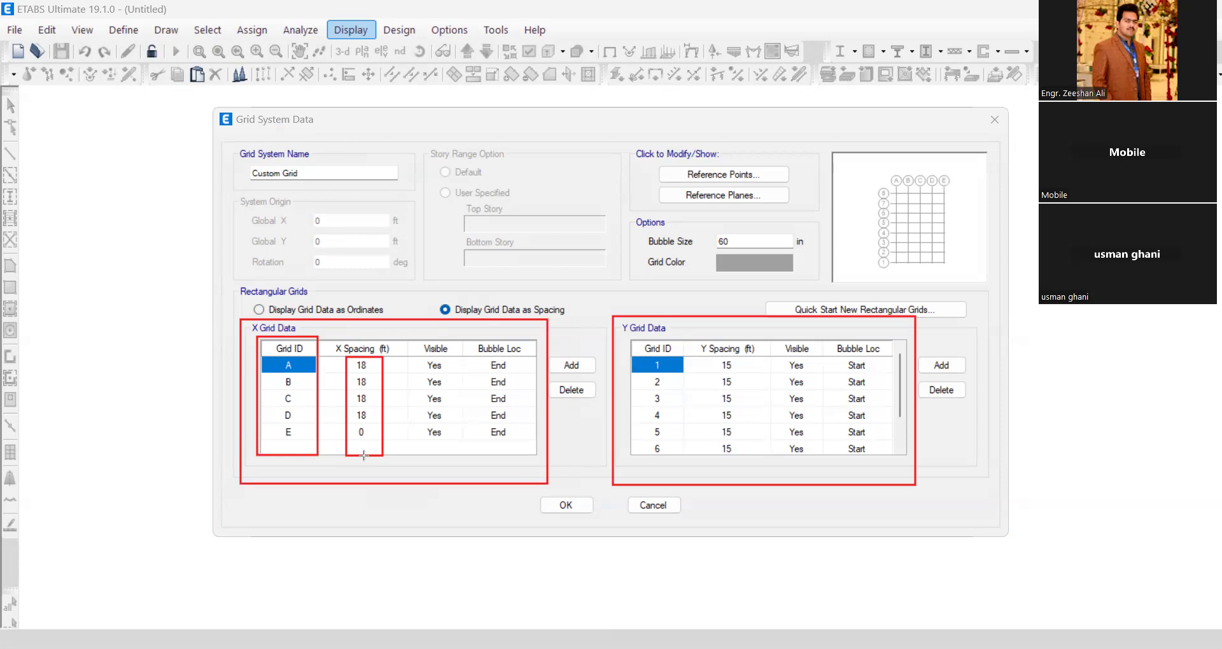
{"action": "mouse_move", "coordinate": [640, 349]}
{"action": "left_mouse_down"}
{"action": "mouse_move", "coordinate": [675, 408]}
{"action": "mouse_move", "coordinate": [677, 471]}
{"action": "left_mouse_up"}
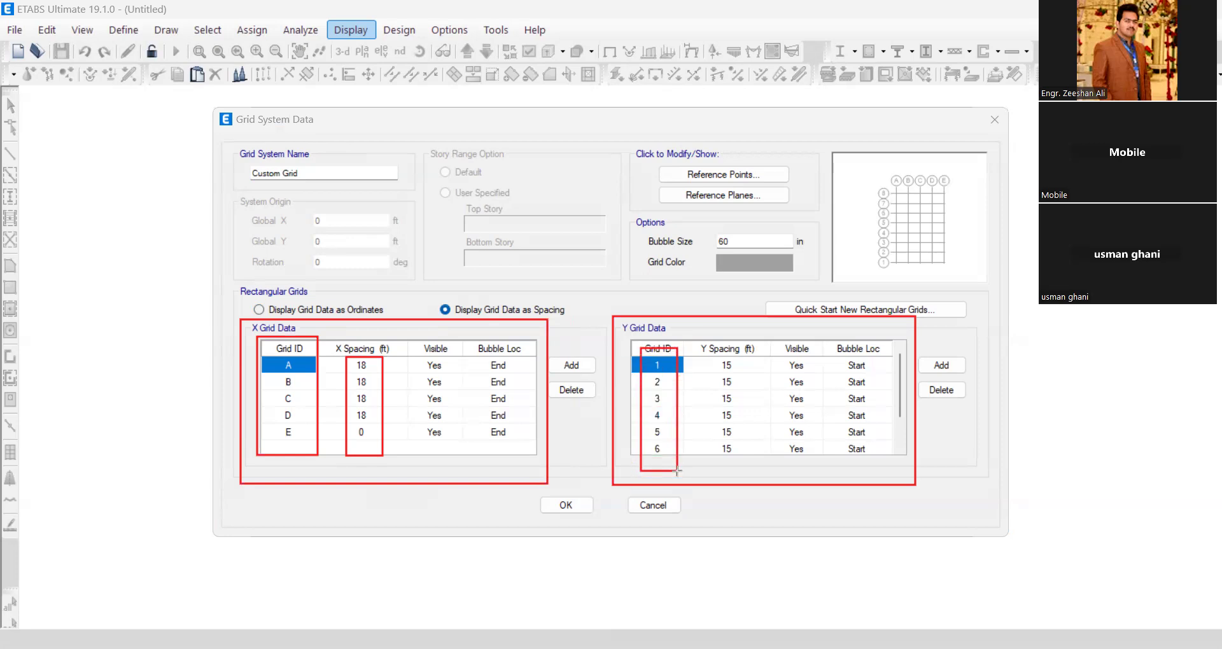
{"action": "mouse_move", "coordinate": [709, 351]}
{"action": "left_mouse_down"}
{"action": "mouse_move", "coordinate": [751, 401]}
{"action": "mouse_move", "coordinate": [745, 463]}
{"action": "left_mouse_up"}
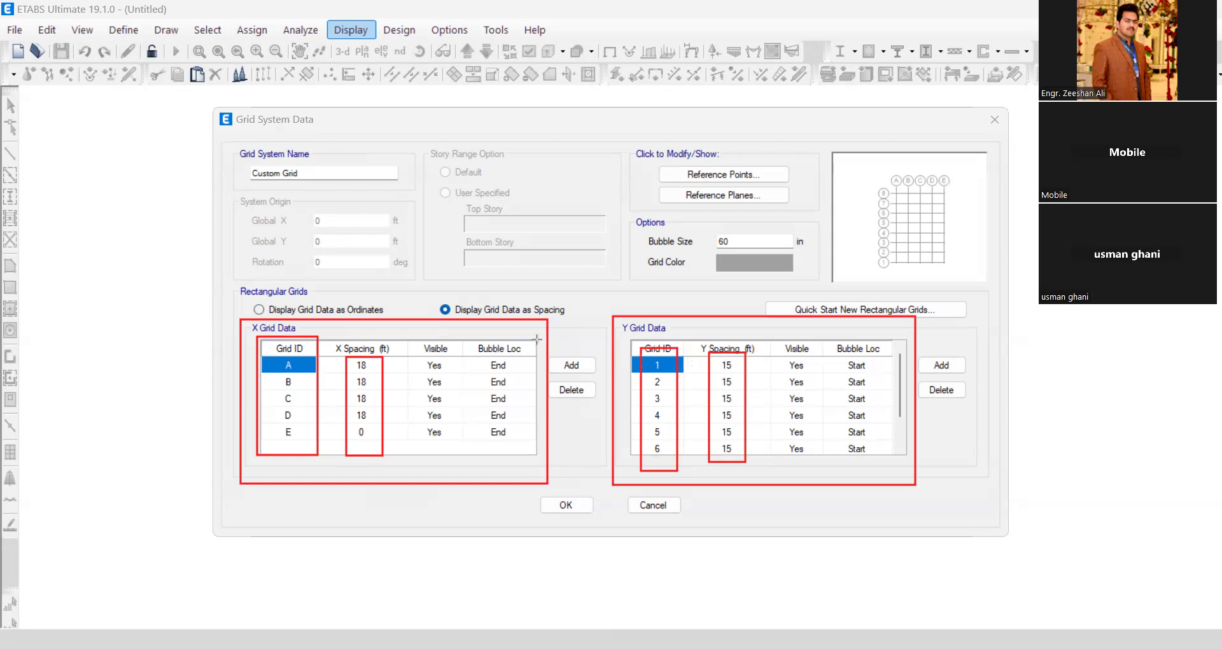
{"action": "left_click_drag", "start_coordinate": [534, 373], "coordinate": [613, 416]}
{"action": "left_click_drag", "start_coordinate": [545, 349], "coordinate": [613, 395]}
{"action": "mouse_move", "coordinate": [904, 342]}
{"action": "left_mouse_down"}
{"action": "mouse_move", "coordinate": [974, 382]}
{"action": "mouse_move", "coordinate": [982, 431]}
{"action": "left_mouse_up"}
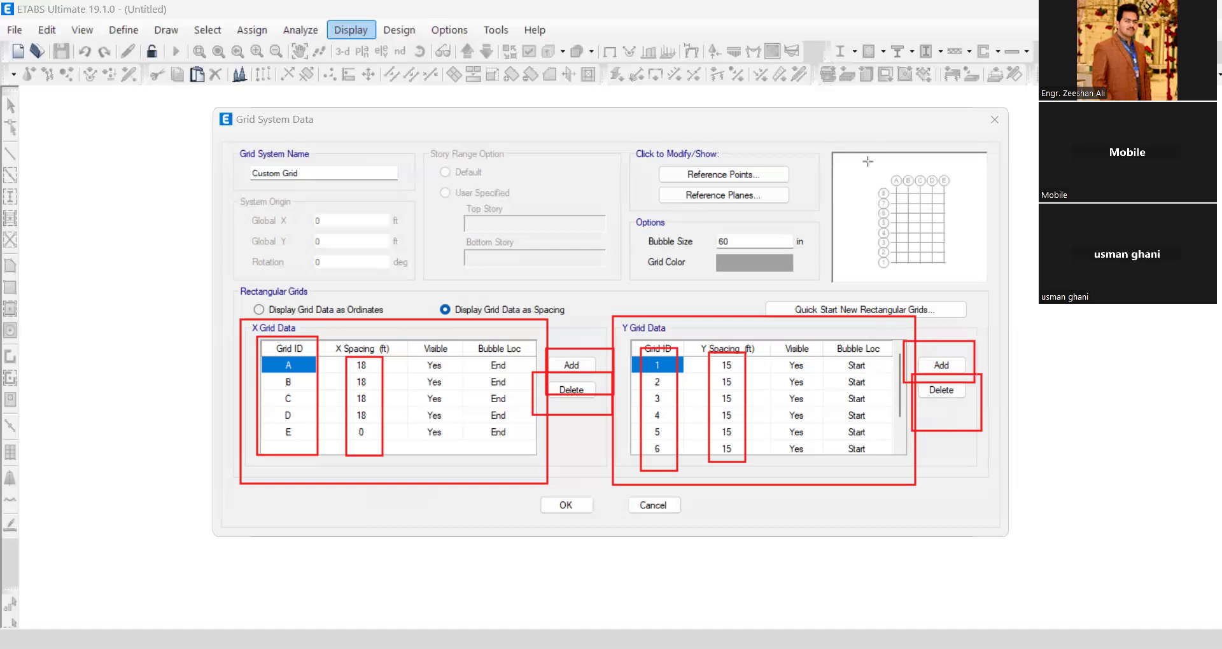
{"action": "left_click_drag", "start_coordinate": [868, 161], "coordinate": [959, 282]}
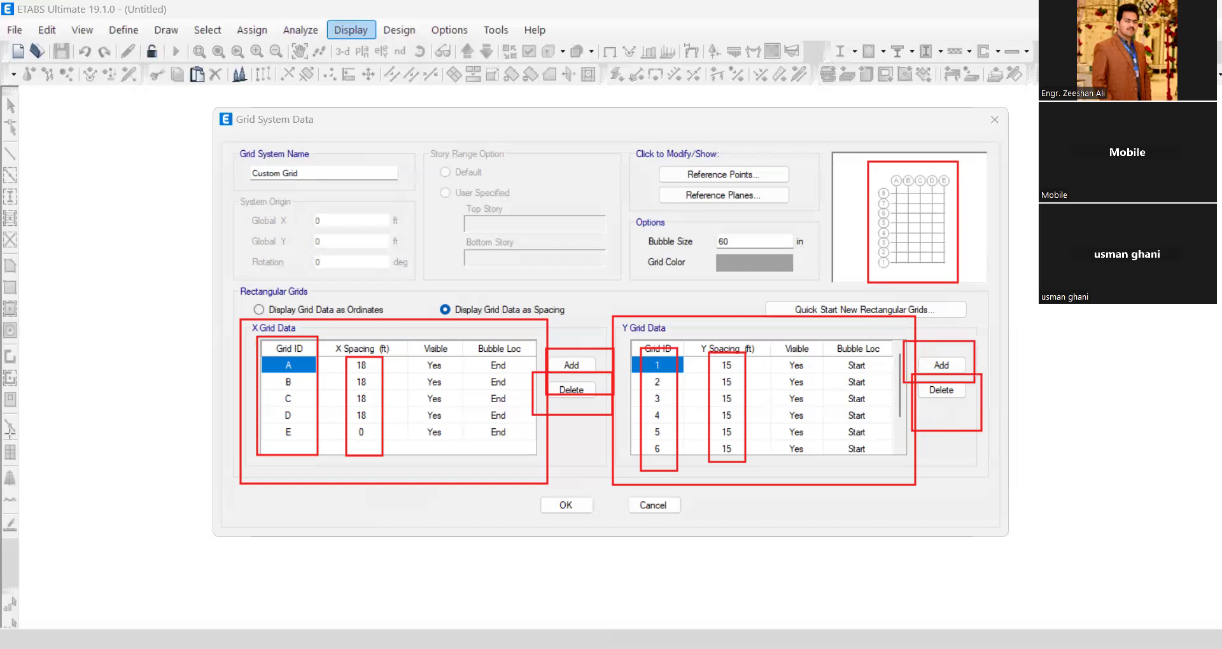
Set the X spacings of grid lines A to D to 15, 20, 17.25 and 8 ft
{"action": "left_click", "coordinate": [332, 376]}
{"action": "left_click", "coordinate": [330, 369]}
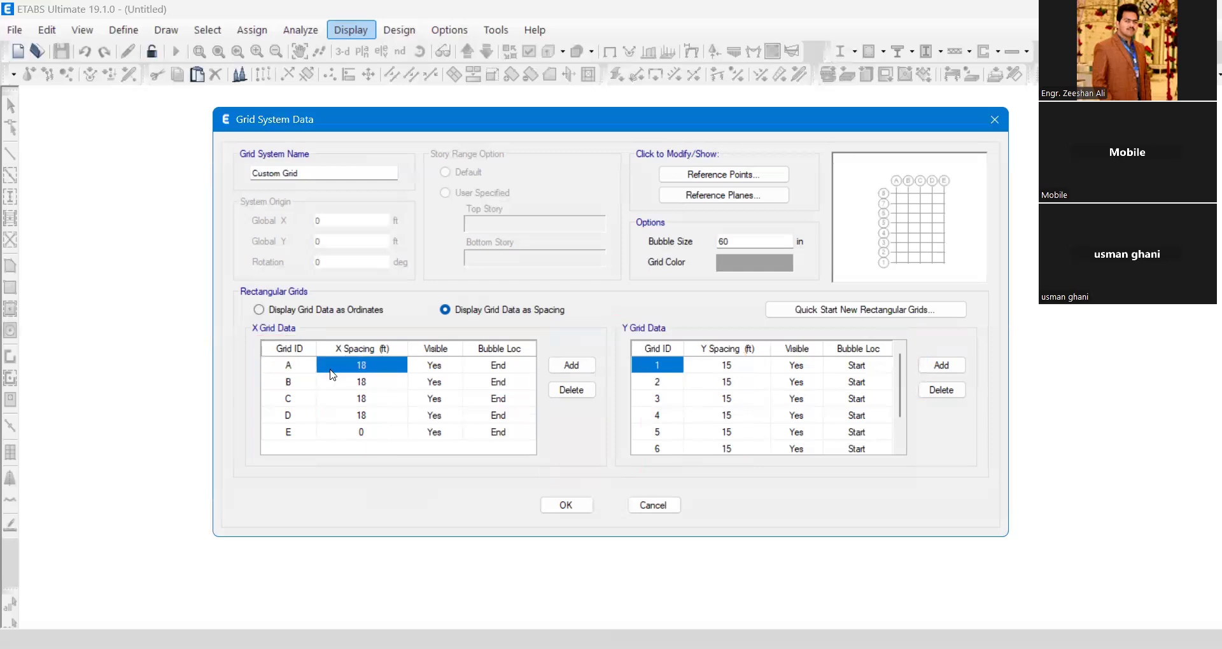
{"action": "type", "text": "15"}
{"action": "left_click", "coordinate": [354, 380]}
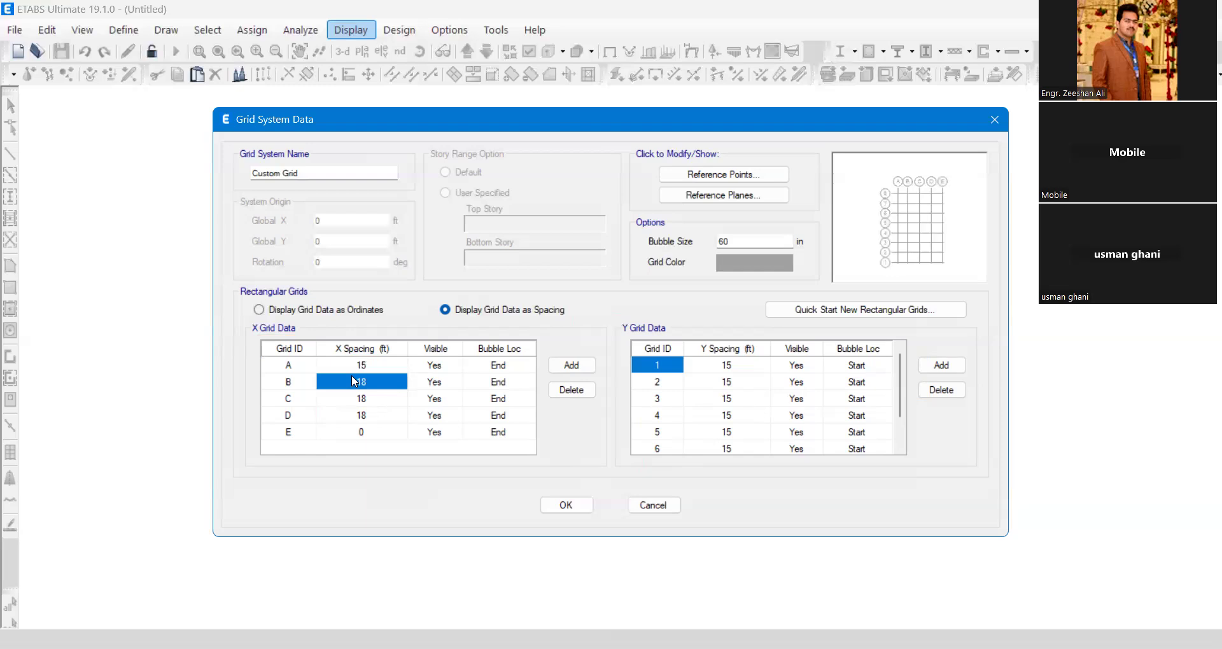
{"action": "type", "text": "20"}
{"action": "left_click", "coordinate": [360, 397]}
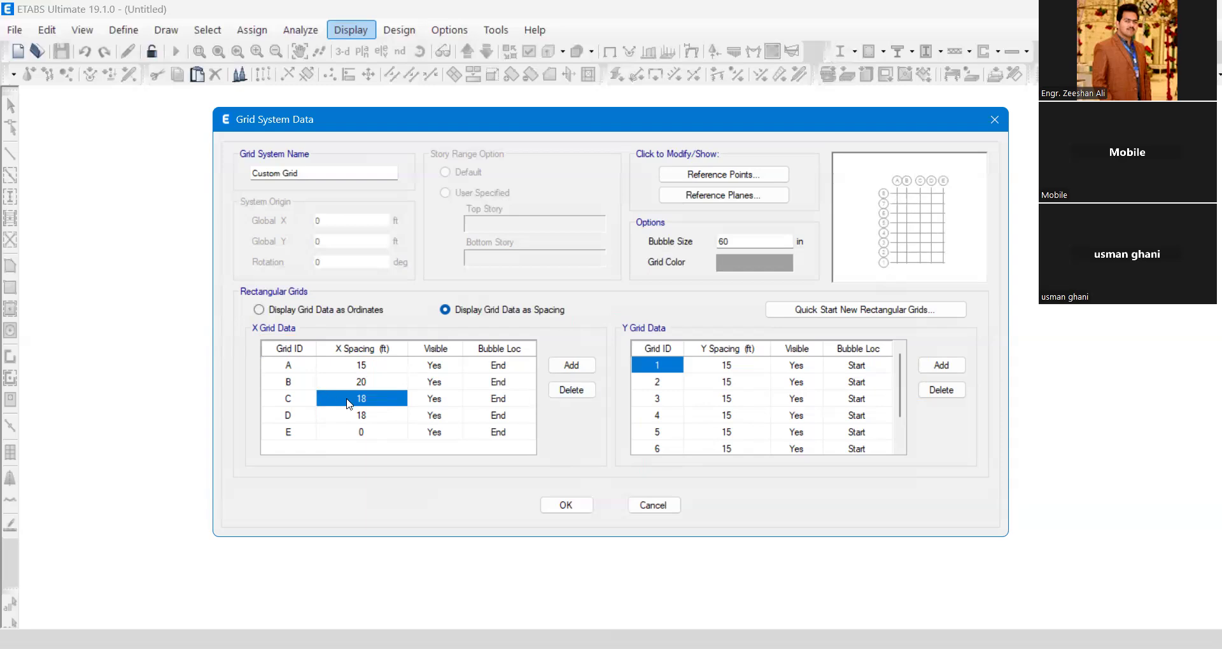
{"action": "type", "text": "17.25"}
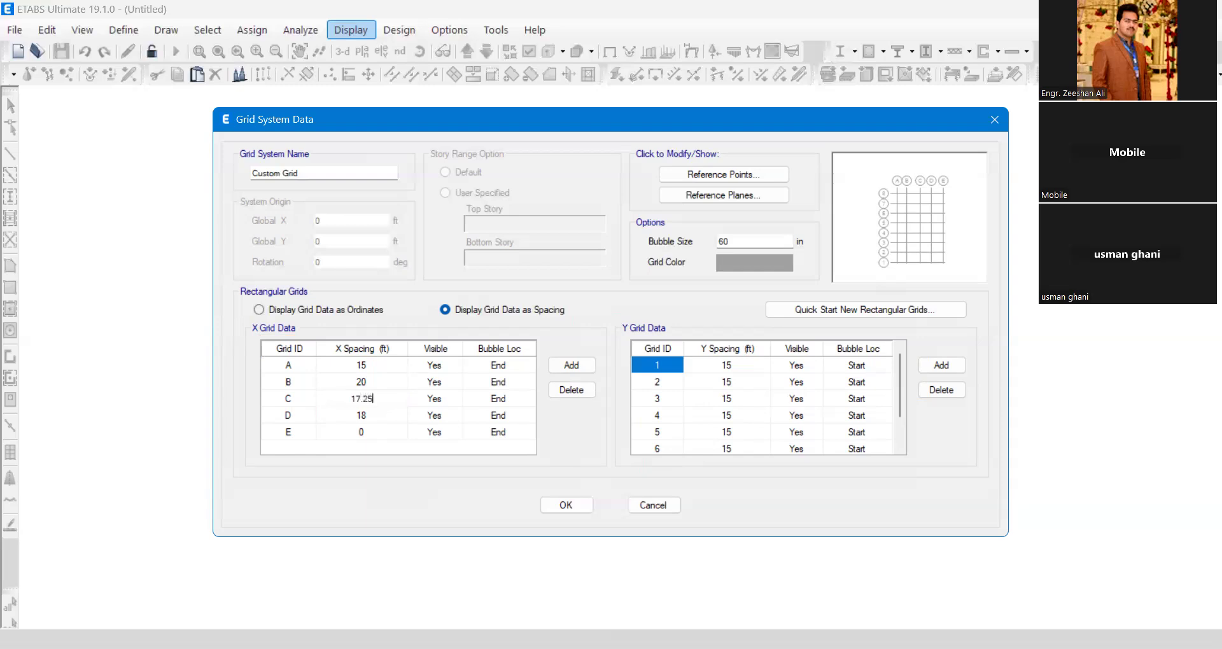
{"action": "key", "text": "Return"}
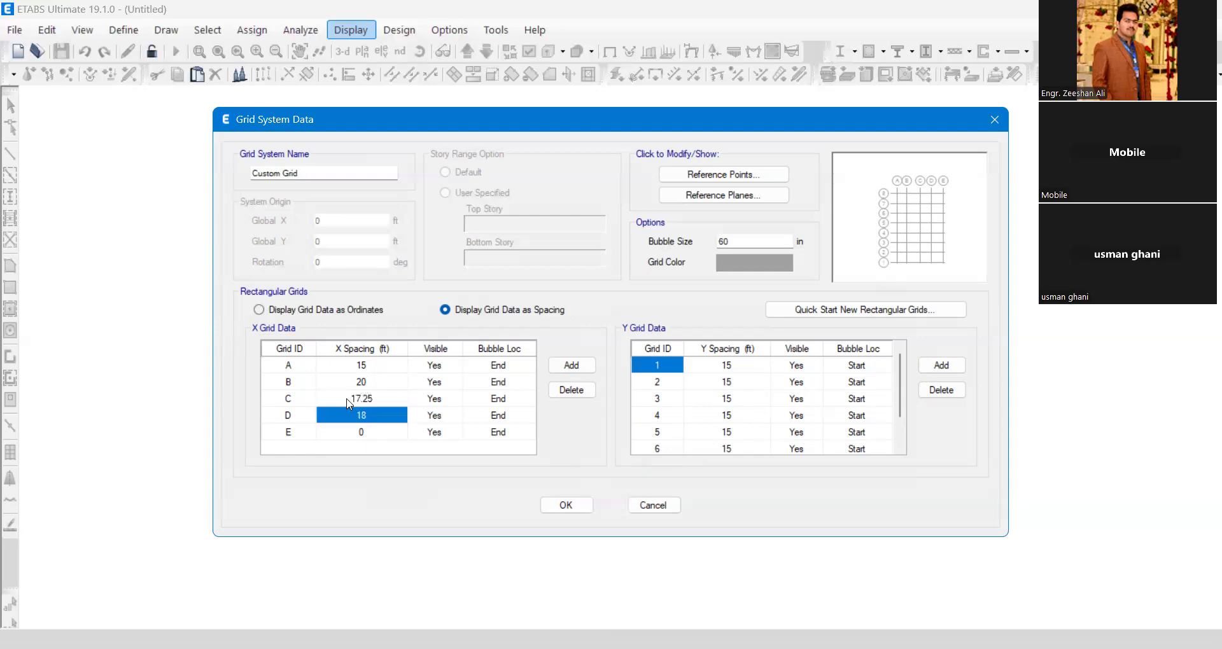
{"action": "type", "text": "8"}
{"action": "key", "text": "Return"}
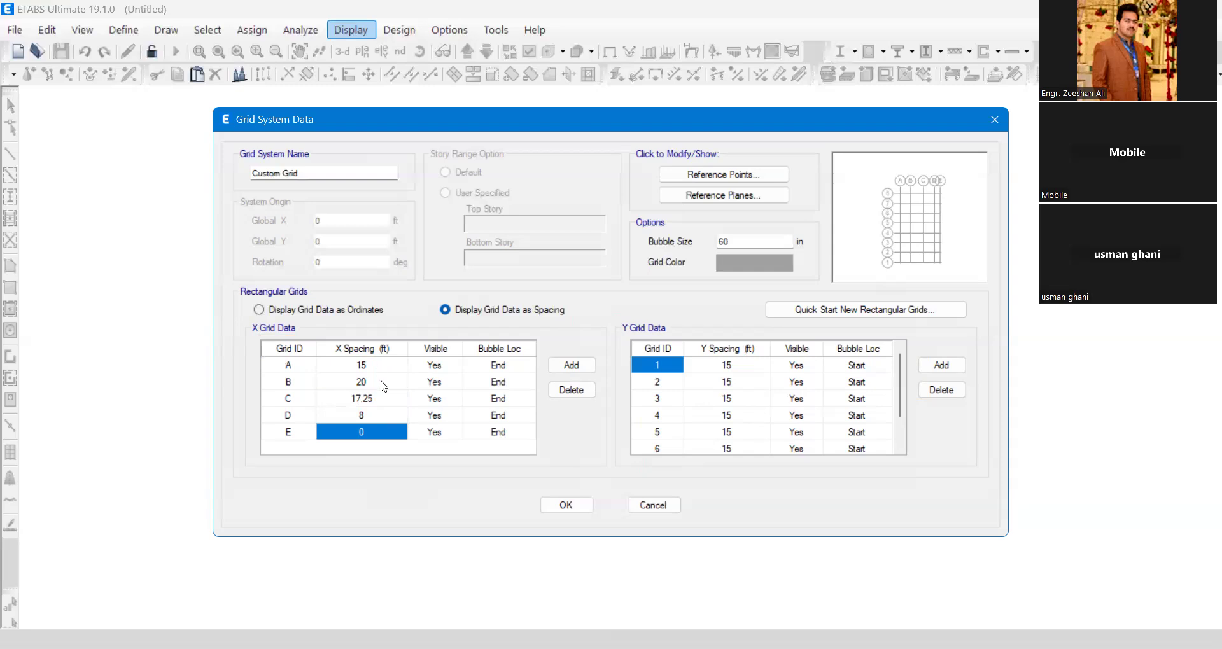
{"action": "left_click", "coordinate": [384, 419]}
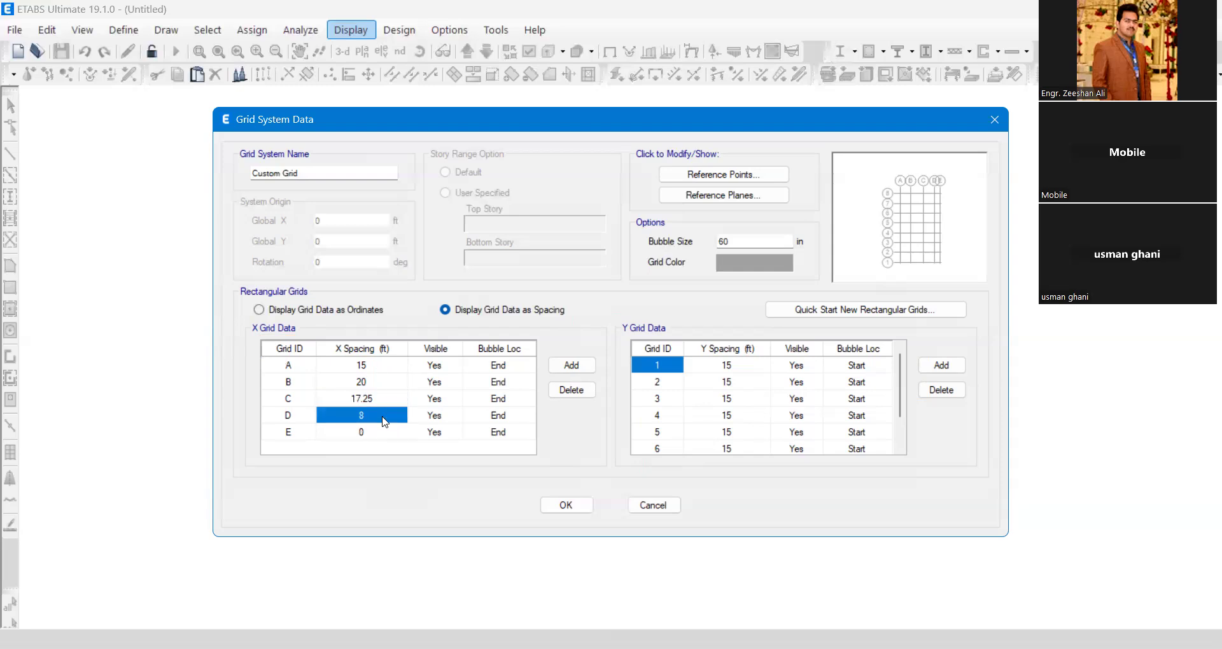
{"action": "left_click", "coordinate": [380, 434]}
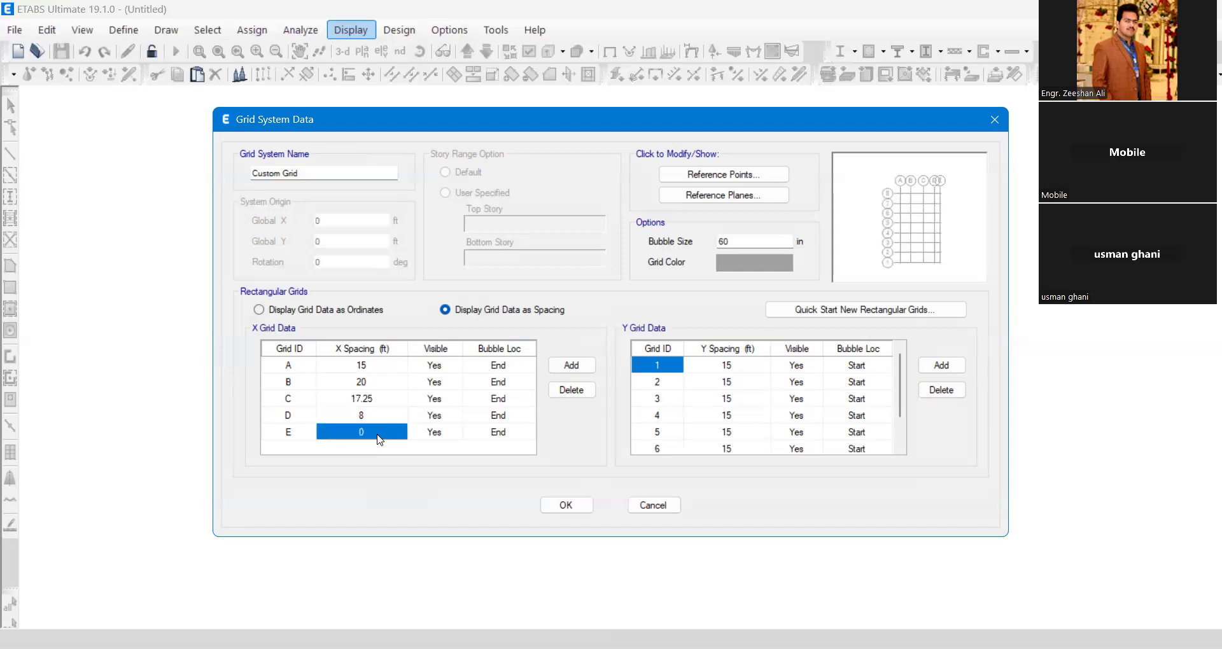
{"action": "left_click_drag", "start_coordinate": [371, 366], "coordinate": [375, 421]}
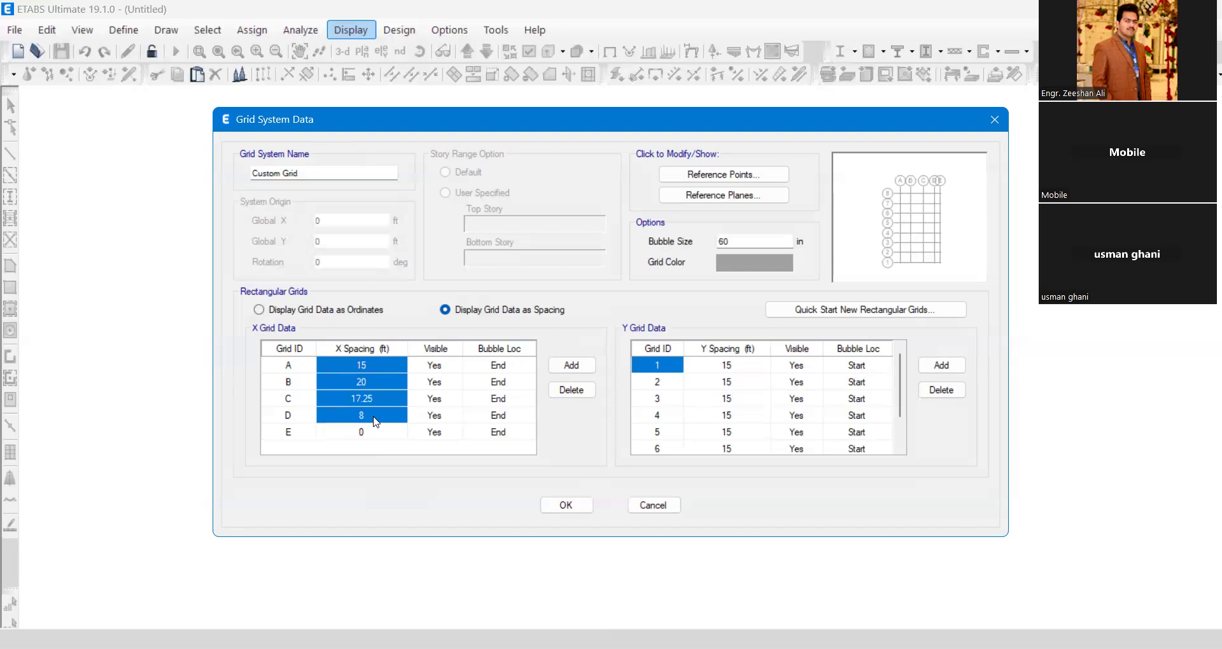
{"action": "left_click", "coordinate": [311, 439]}
{"action": "left_click", "coordinate": [367, 444]}
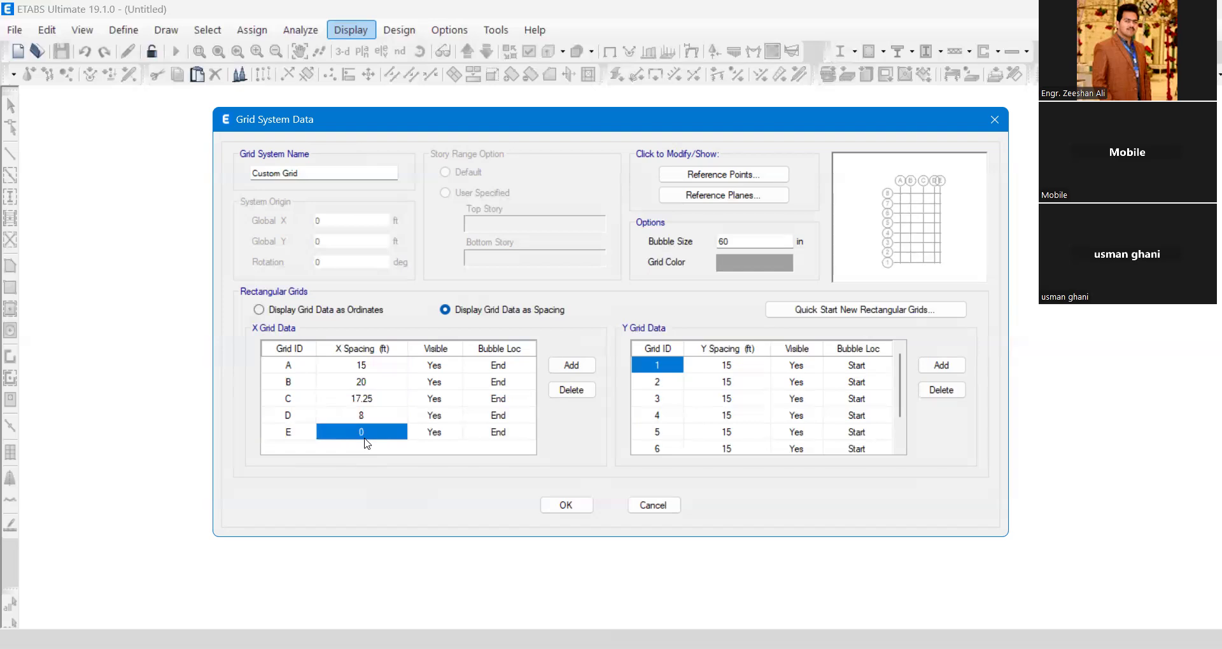
Set the Y spacing of grid line 1 to 10 ft
{"action": "left_click", "coordinate": [738, 382]}
{"action": "left_click", "coordinate": [743, 368]}
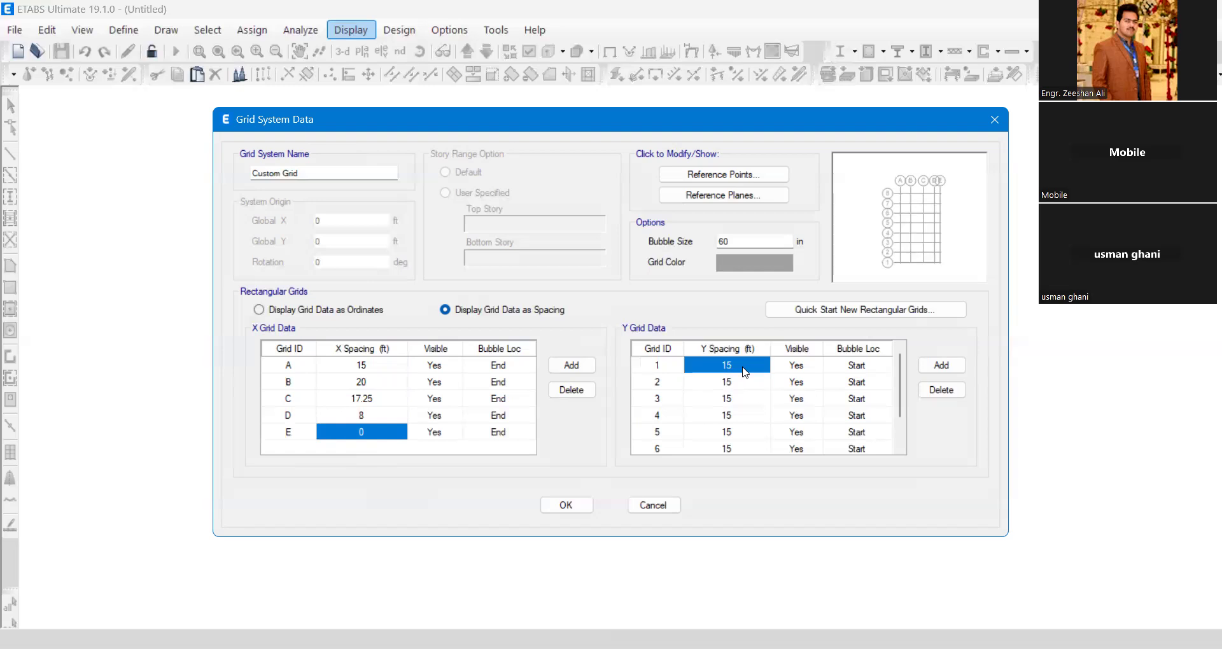
{"action": "left_click", "coordinate": [663, 367]}
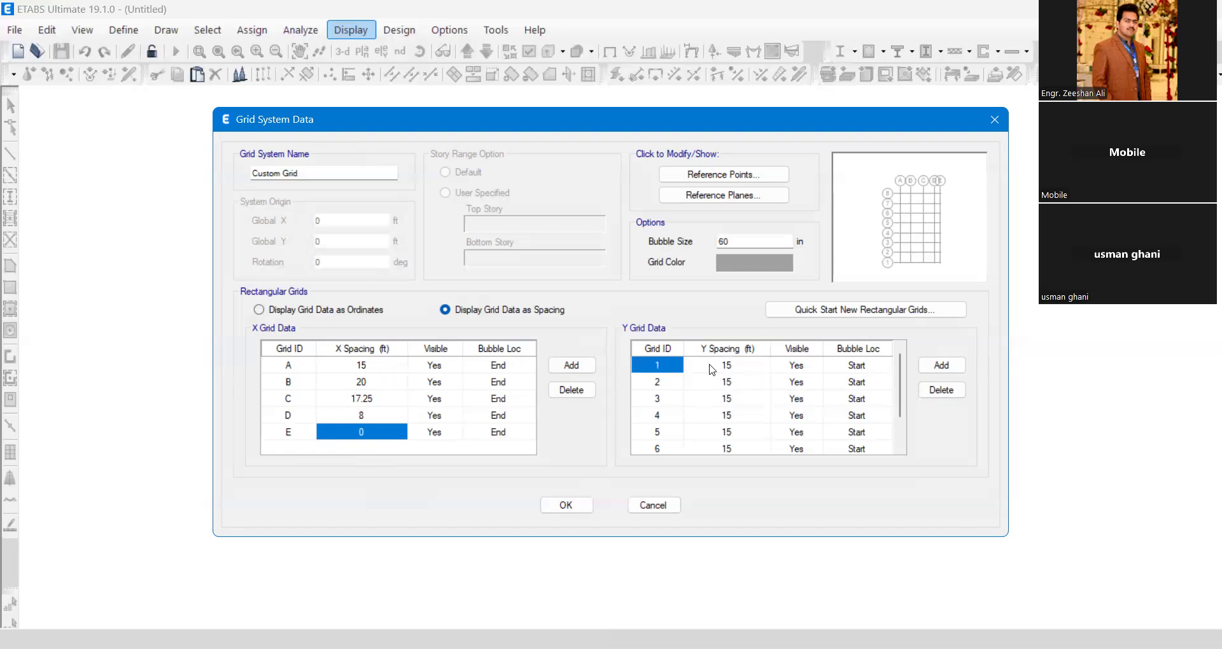
{"action": "left_click", "coordinate": [712, 368]}
{"action": "type", "text": "10"}
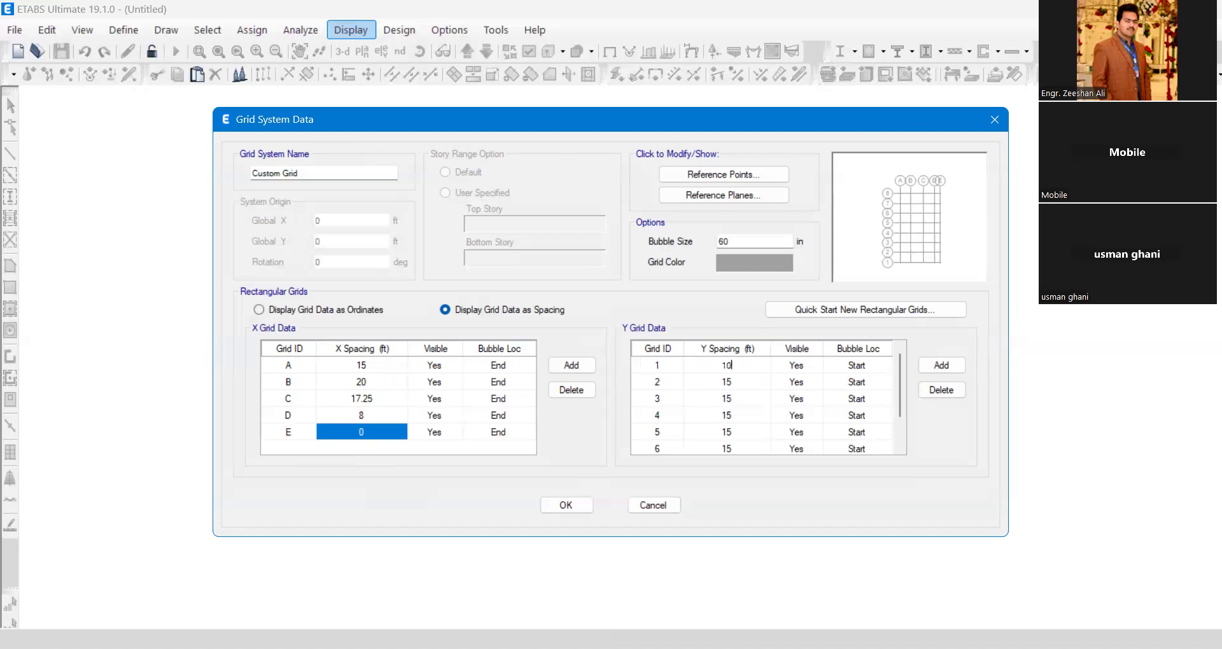
{"action": "left_click", "coordinate": [745, 384]}
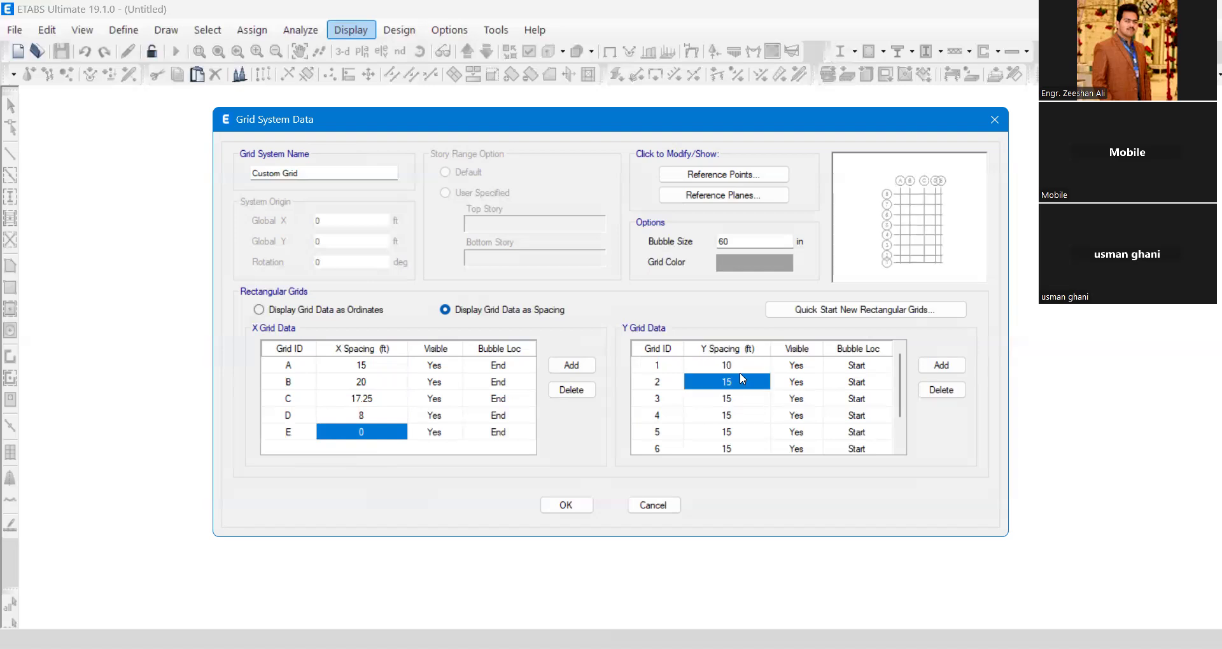
{"action": "left_click_drag", "start_coordinate": [742, 368], "coordinate": [739, 438]}
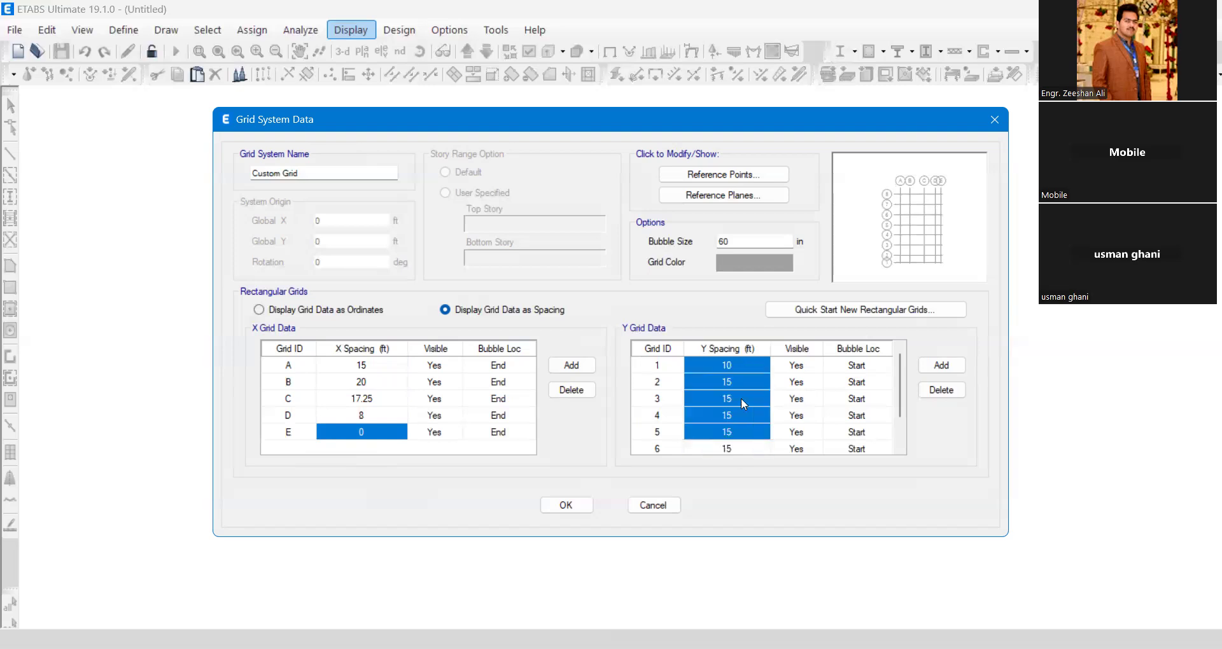
{"action": "left_click", "coordinate": [744, 378]}
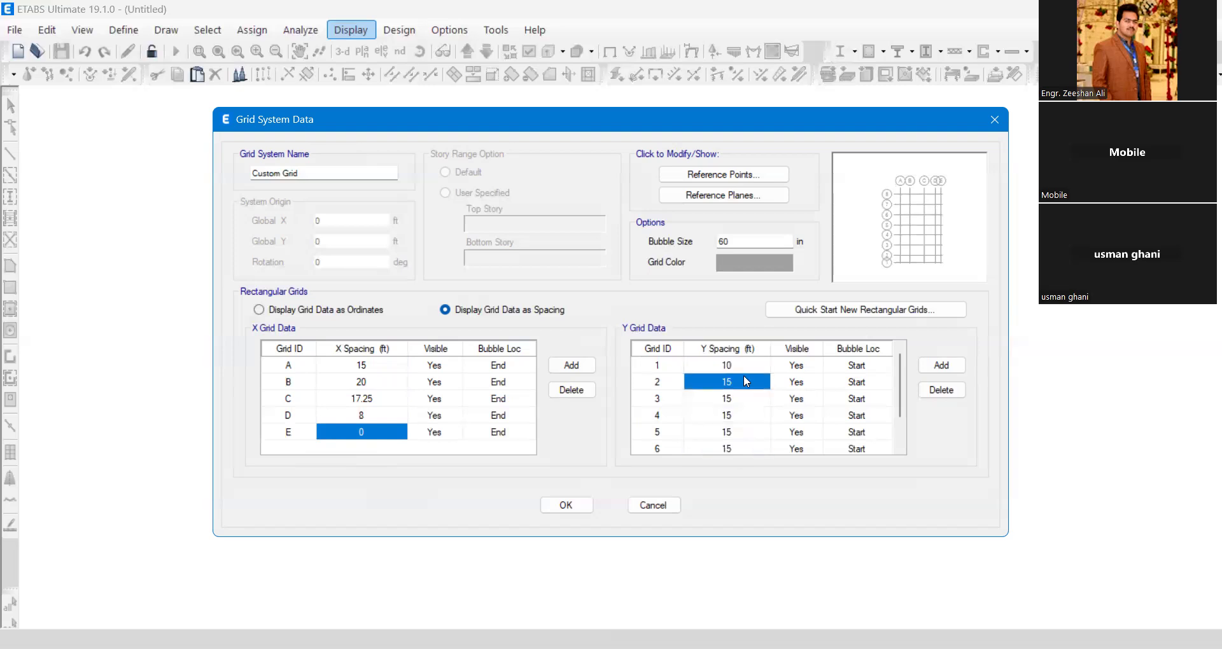
Set the Y spacings of grid lines 2 and 3 to 7 and 15 ft
{"action": "type", "text": "7"}
{"action": "key", "text": "Tab"}
{"action": "key", "text": "Tab"}
{"action": "key", "text": "Tab"}
{"action": "key", "text": "Tab"}
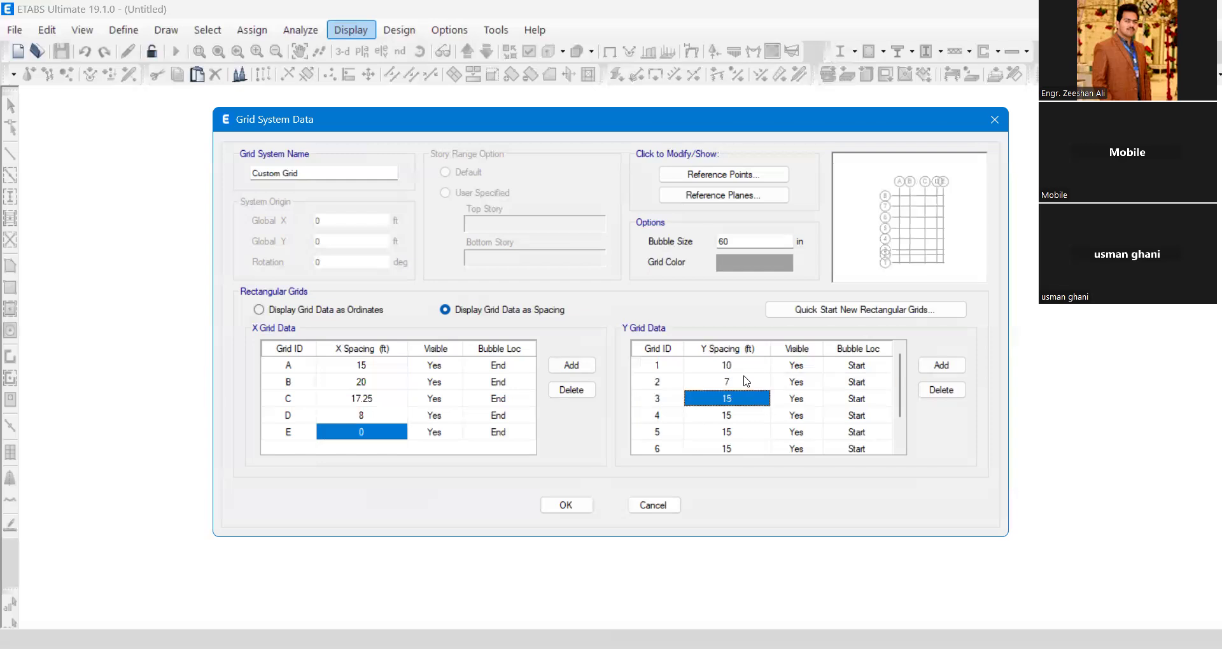
{"action": "type", "text": "15"}
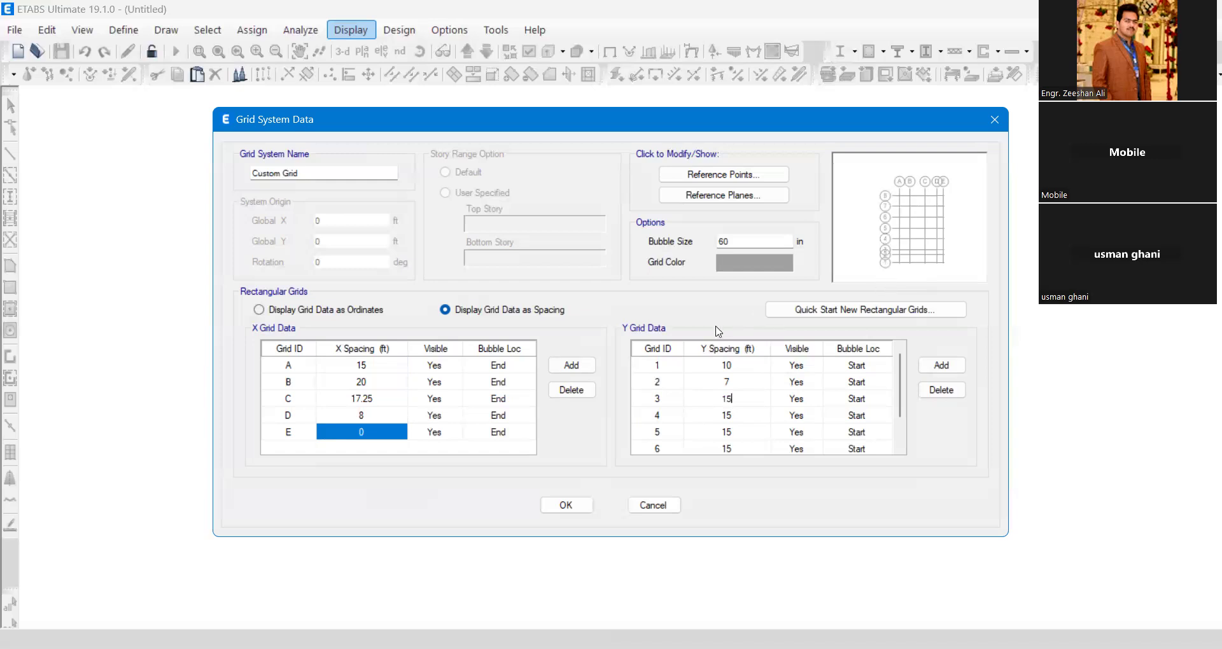
{"action": "left_click", "coordinate": [712, 368]}
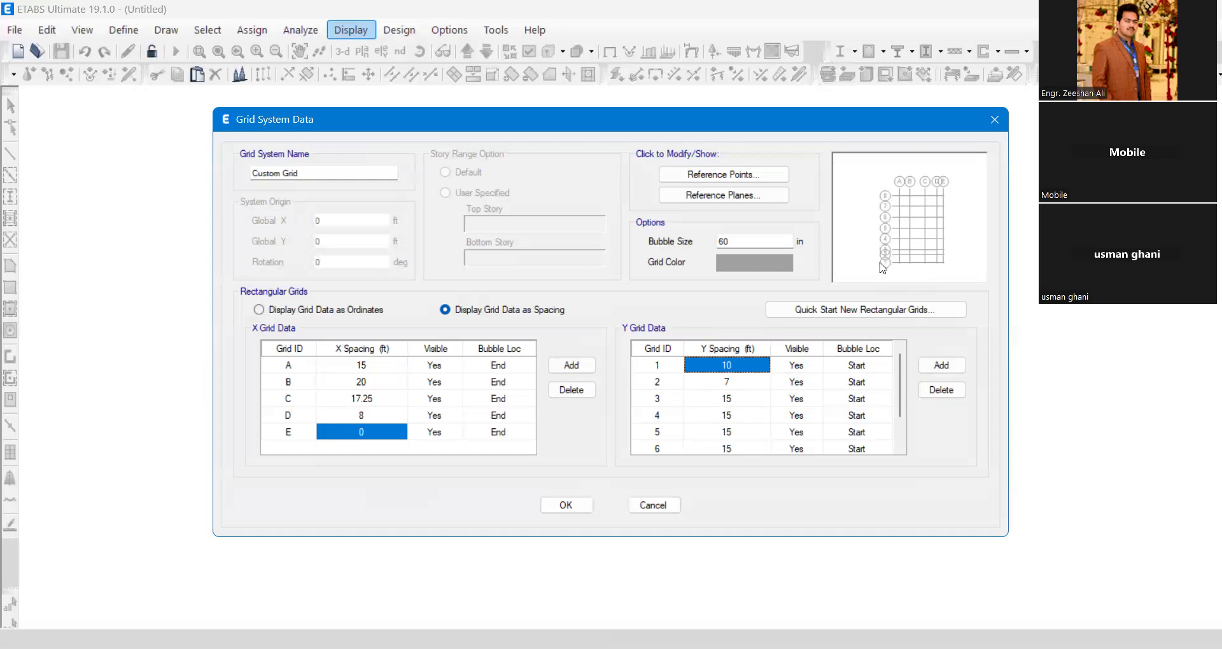
Set the Y spacings of grid lines 1 to 3 to 20, 15 and 17 ft and accept the grid data
{"action": "left_click", "coordinate": [718, 369]}
{"action": "type", "text": "20"}
{"action": "left_click", "coordinate": [725, 381]}
{"action": "left_click", "coordinate": [725, 381]}
{"action": "type", "text": "15"}
{"action": "left_click", "coordinate": [727, 400]}
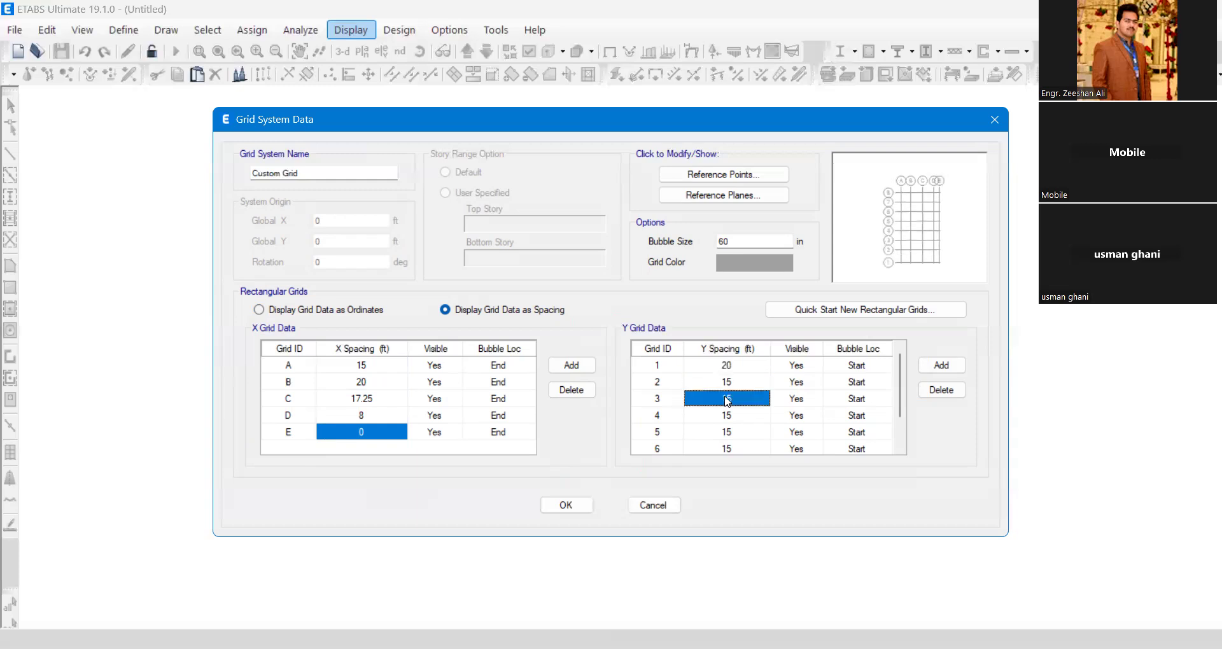
{"action": "left_click", "coordinate": [727, 400]}
{"action": "type", "text": "17"}
{"action": "left_click", "coordinate": [727, 416]}
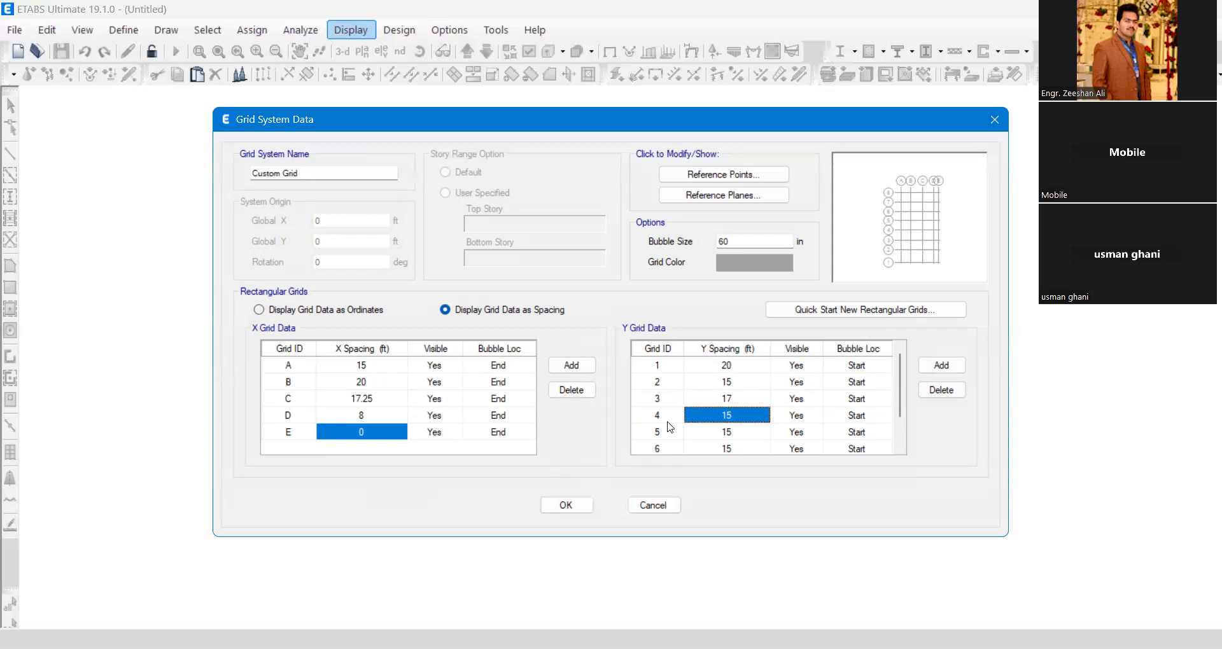
{"action": "left_click", "coordinate": [551, 504]}
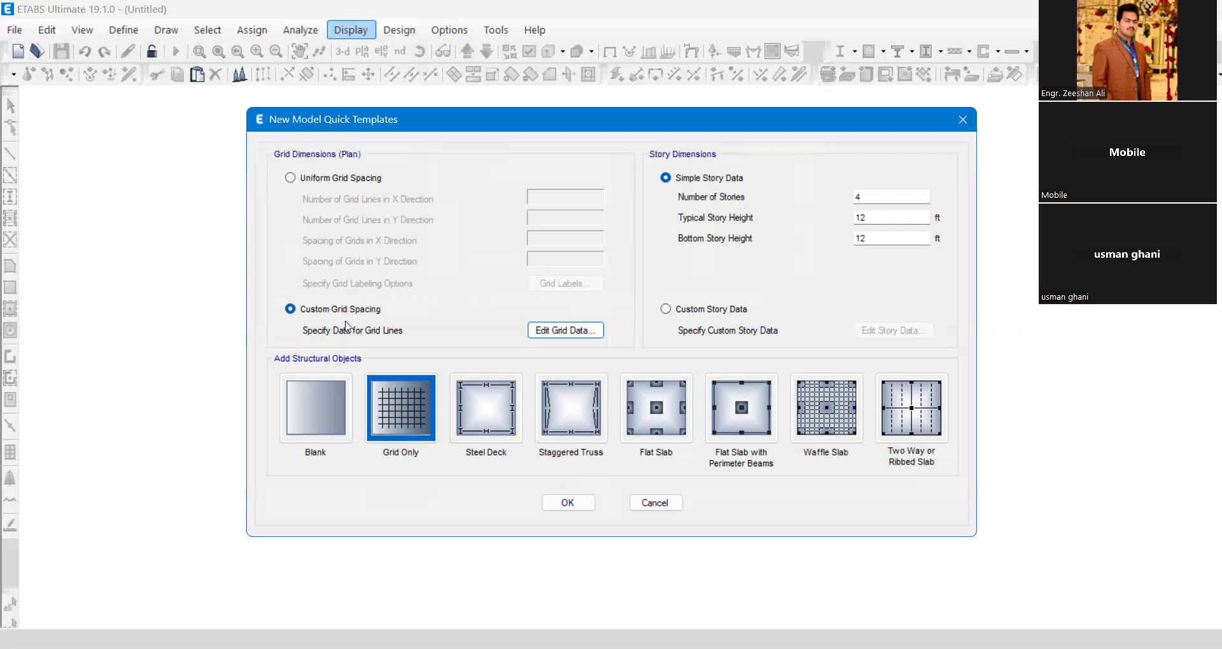
Switch back to uniform grid spacing with 15 ft in the X direction and 18 ft in the Y direction
{"action": "left_click", "coordinate": [292, 179]}
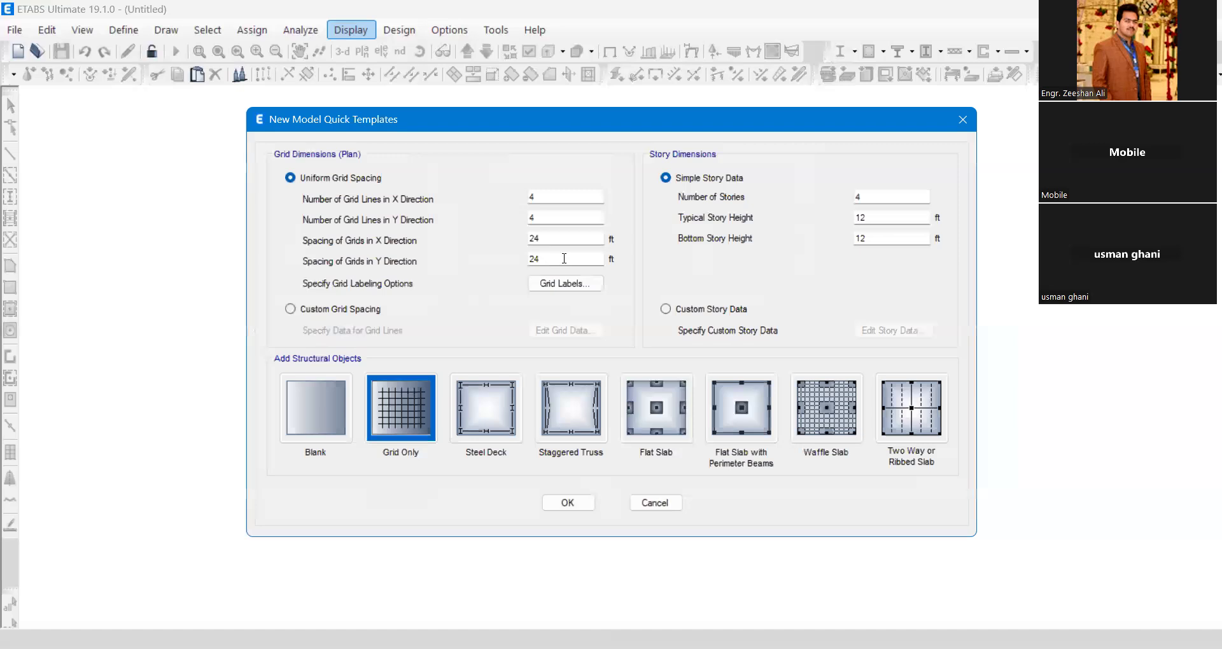
{"action": "double_click", "coordinate": [554, 238]}
{"action": "type", "text": "15"}
{"action": "key", "text": "Tab"}
{"action": "type", "text": "18"}
Set the number of uniform grid lines to 6 in the X direction and 5 in the Y direction
{"action": "left_click_drag", "start_coordinate": [536, 197], "coordinate": [435, 194]}
{"action": "type", "text": "6"}
{"action": "key", "text": "Tab"}
{"action": "type", "text": "5"}
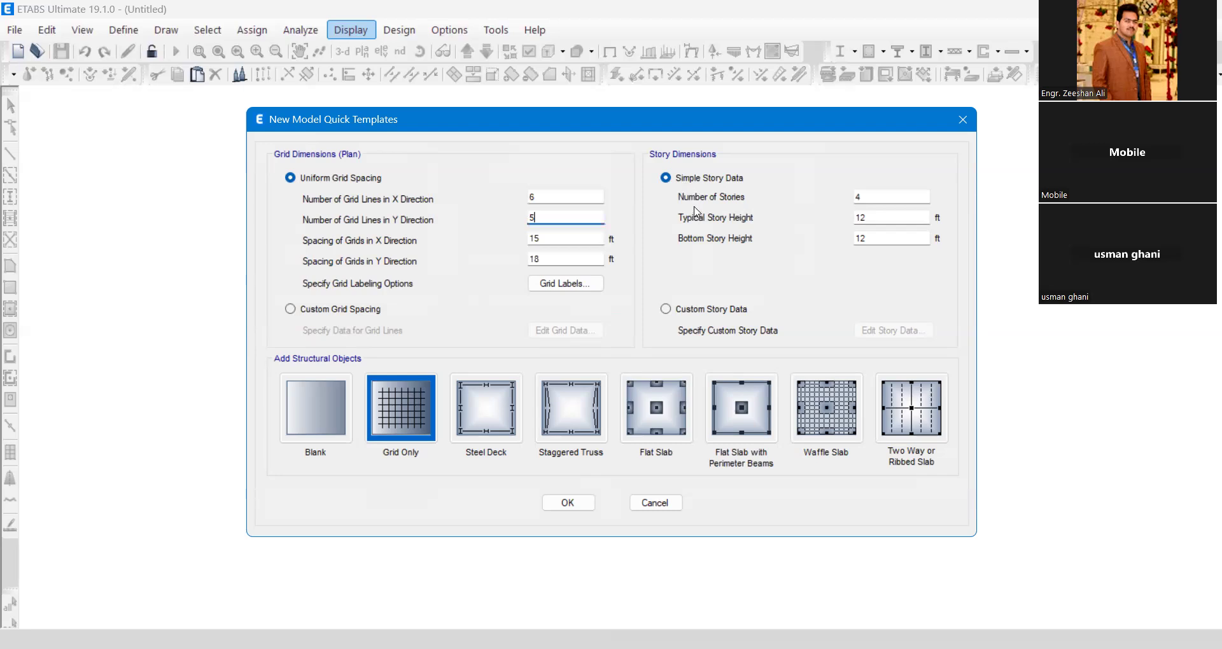
Set the simple story data to 4 stories with a bottom story height of 4 ft
{"action": "double_click", "coordinate": [875, 198]}
{"action": "type", "text": "3"}
{"action": "key", "text": "BackSpace"}
{"action": "type", "text": "4"}
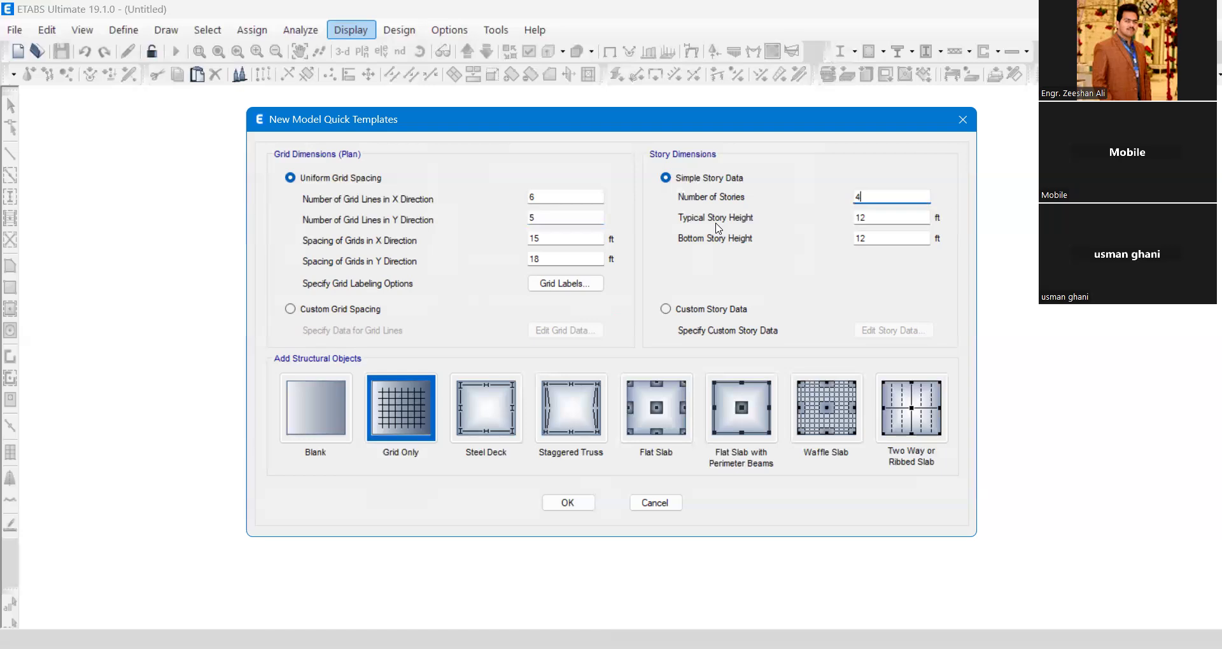
{"action": "key", "text": "Tab"}
{"action": "key", "text": "Tab"}
{"action": "type", "text": "4"}
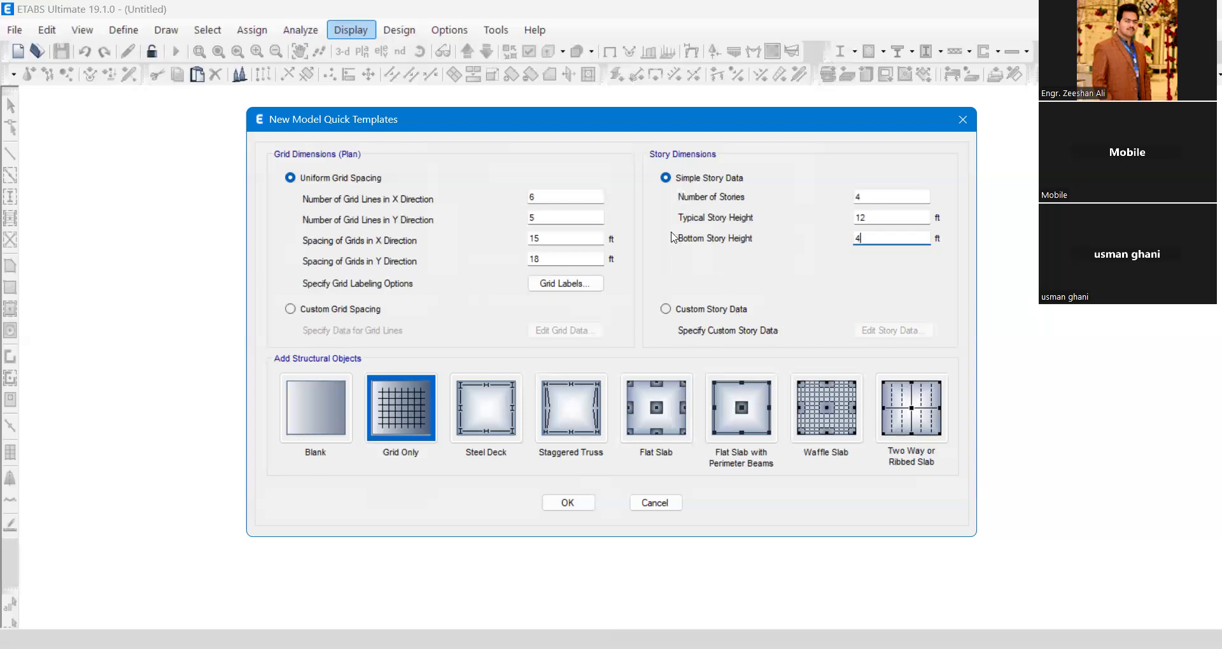
Create the model with the Grid Only template
{"action": "left_click", "coordinate": [865, 217]}
{"action": "left_click", "coordinate": [870, 241]}
{"action": "left_click", "coordinate": [397, 411]}
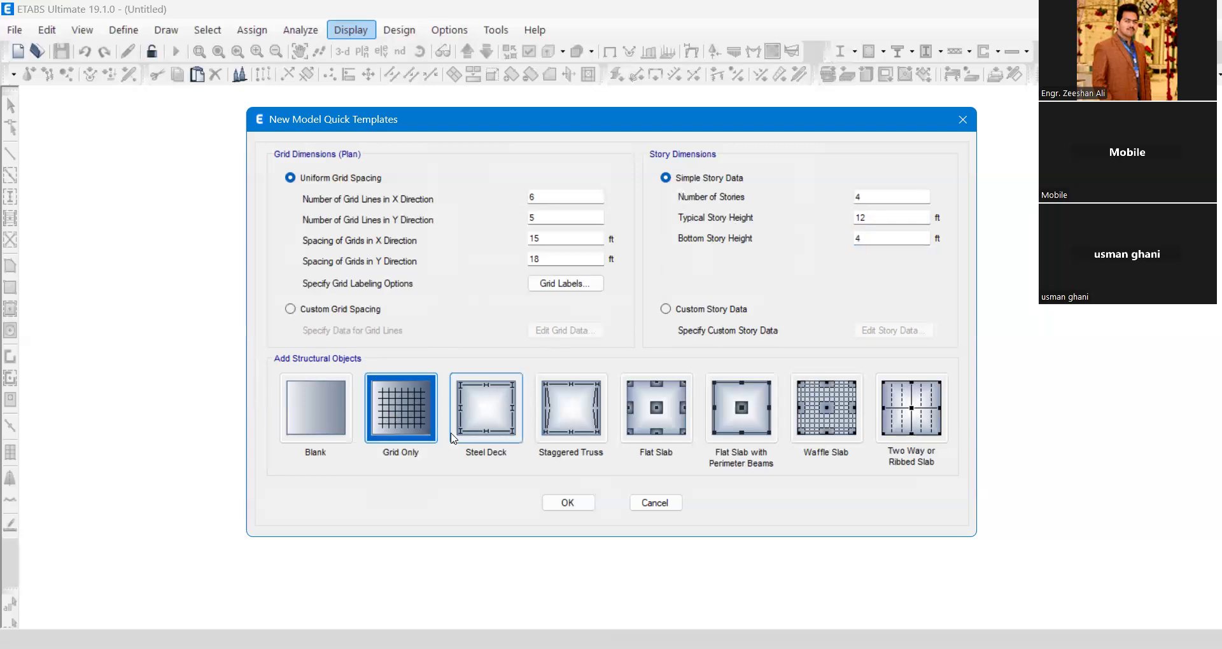
{"action": "left_click", "coordinate": [568, 503]}
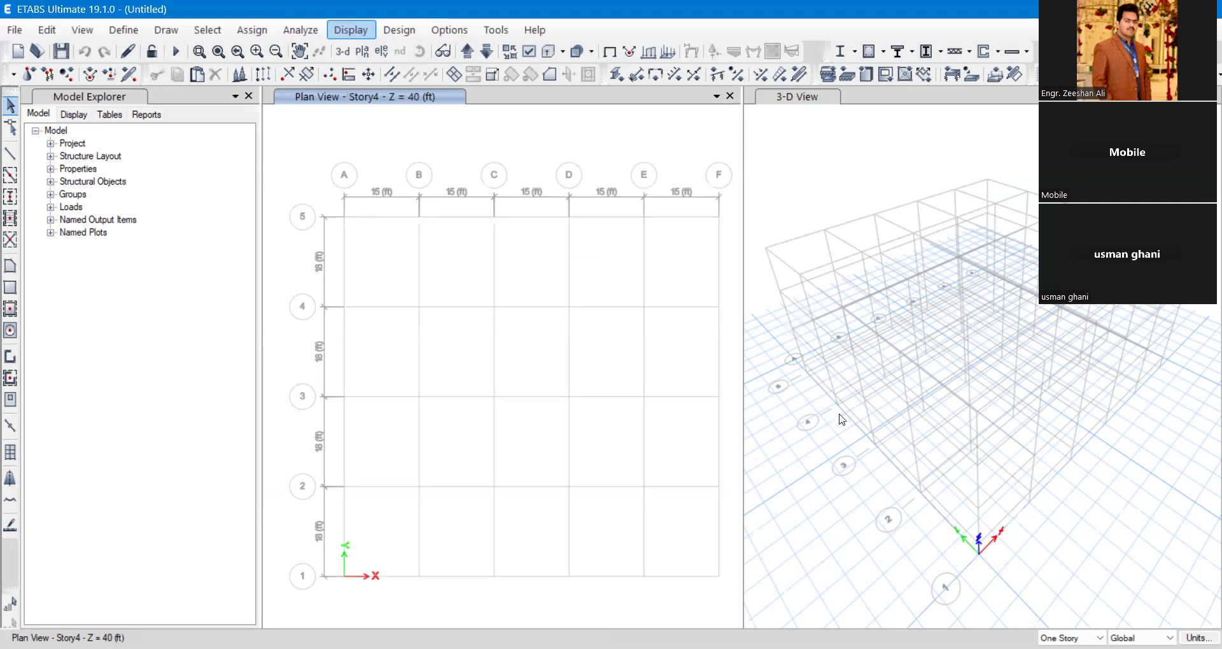
{"action": "scroll", "coordinate": [839, 414], "scroll_direction": "up", "scroll_amount": 6}
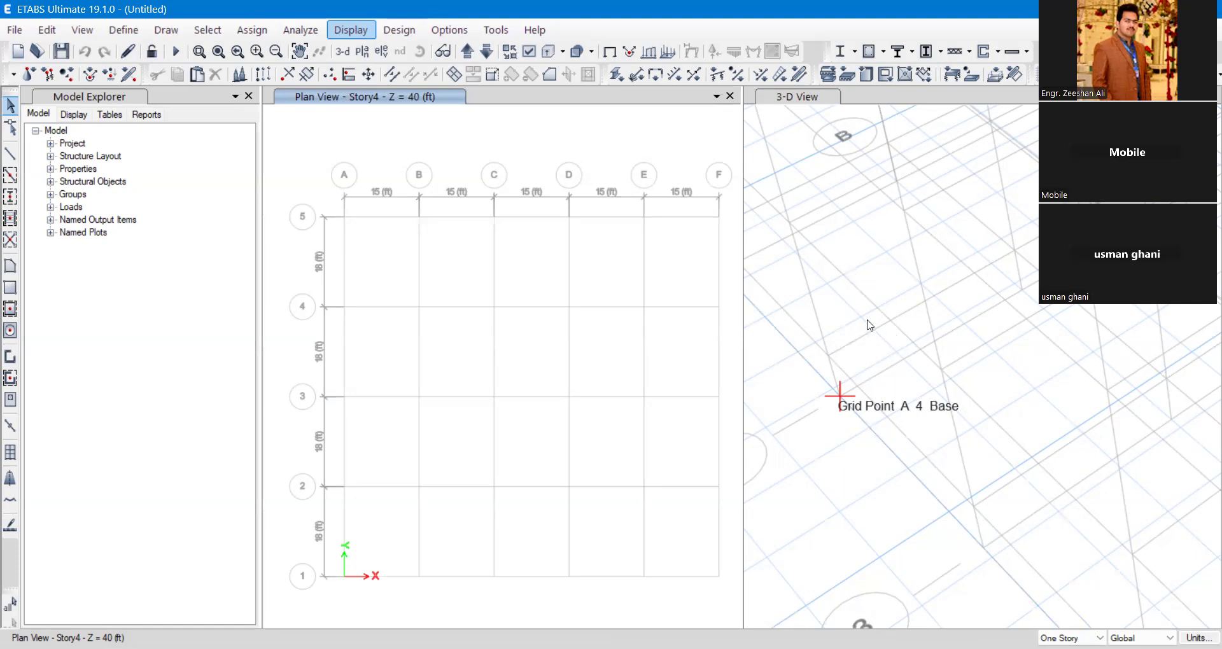
{"action": "scroll", "coordinate": [870, 326], "scroll_direction": "down", "scroll_amount": 5}
{"action": "scroll", "coordinate": [870, 325], "scroll_direction": "up", "scroll_amount": 5}
{"action": "scroll", "coordinate": [870, 326], "scroll_direction": "down", "scroll_amount": 2}
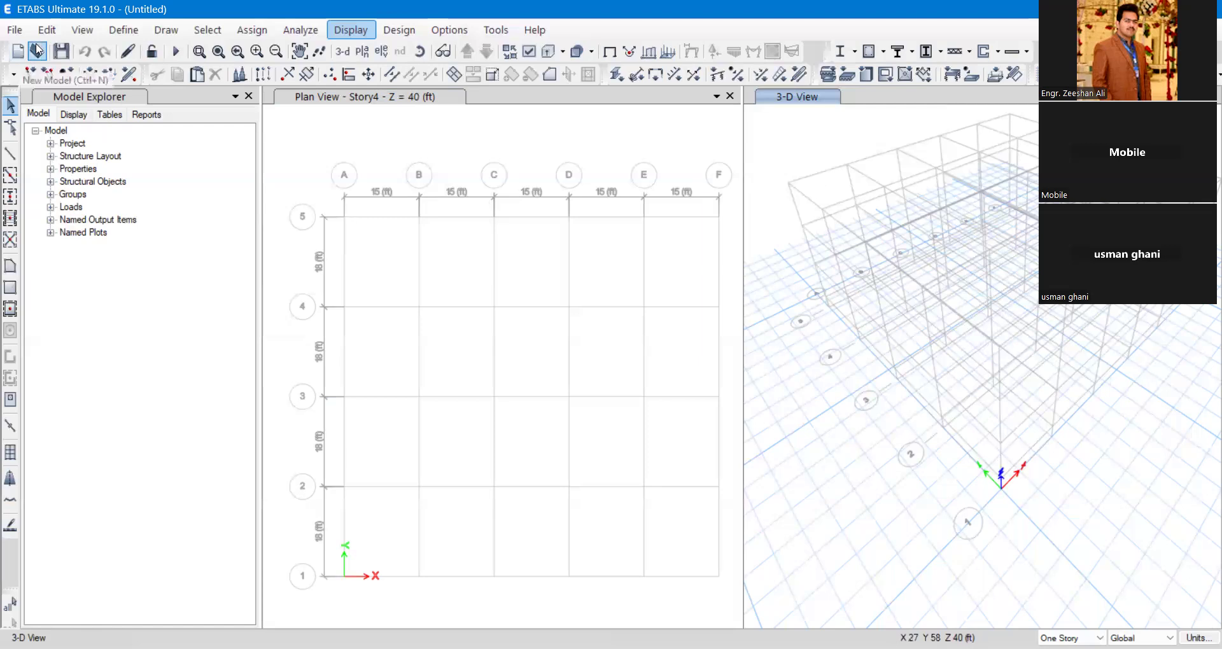
{"action": "left_click", "coordinate": [124, 30]}
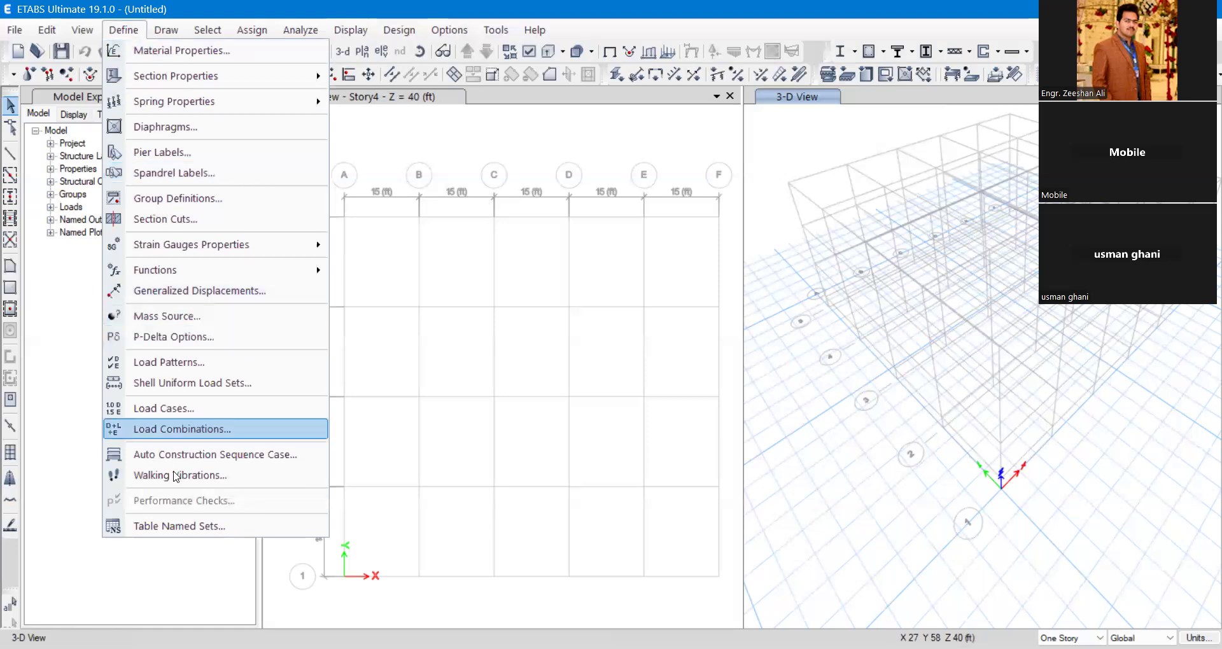
{"action": "left_click", "coordinate": [176, 32]}
{"action": "mouse_move", "coordinate": [244, 38]}
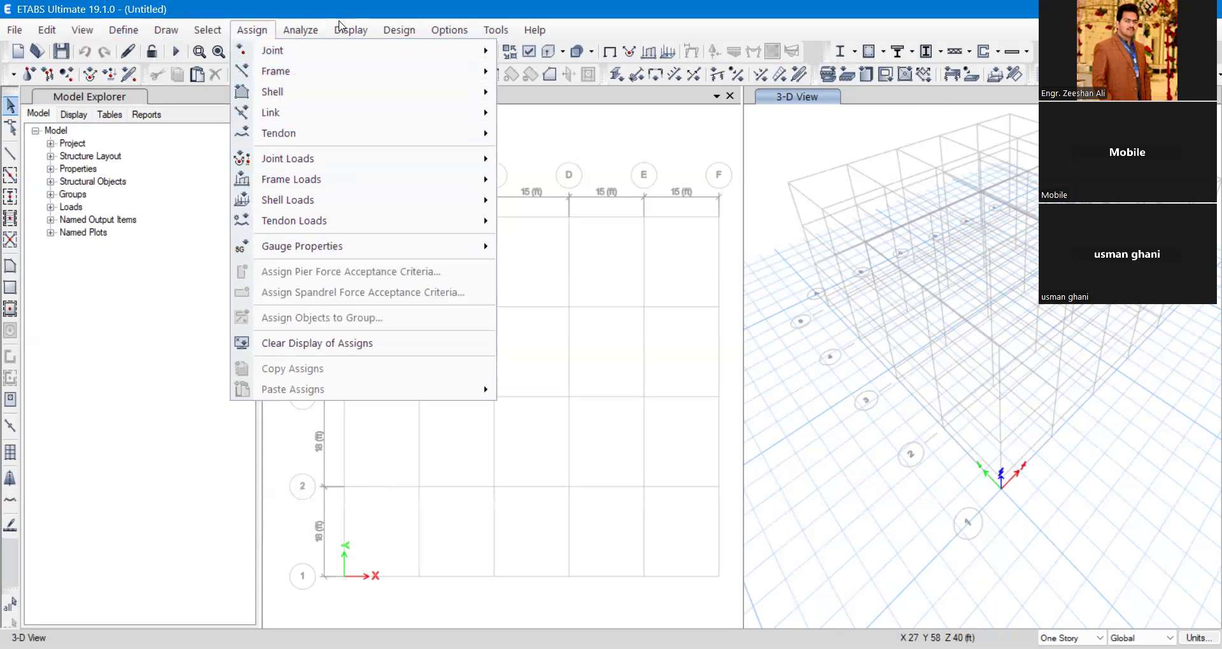
{"action": "mouse_move", "coordinate": [344, 29]}
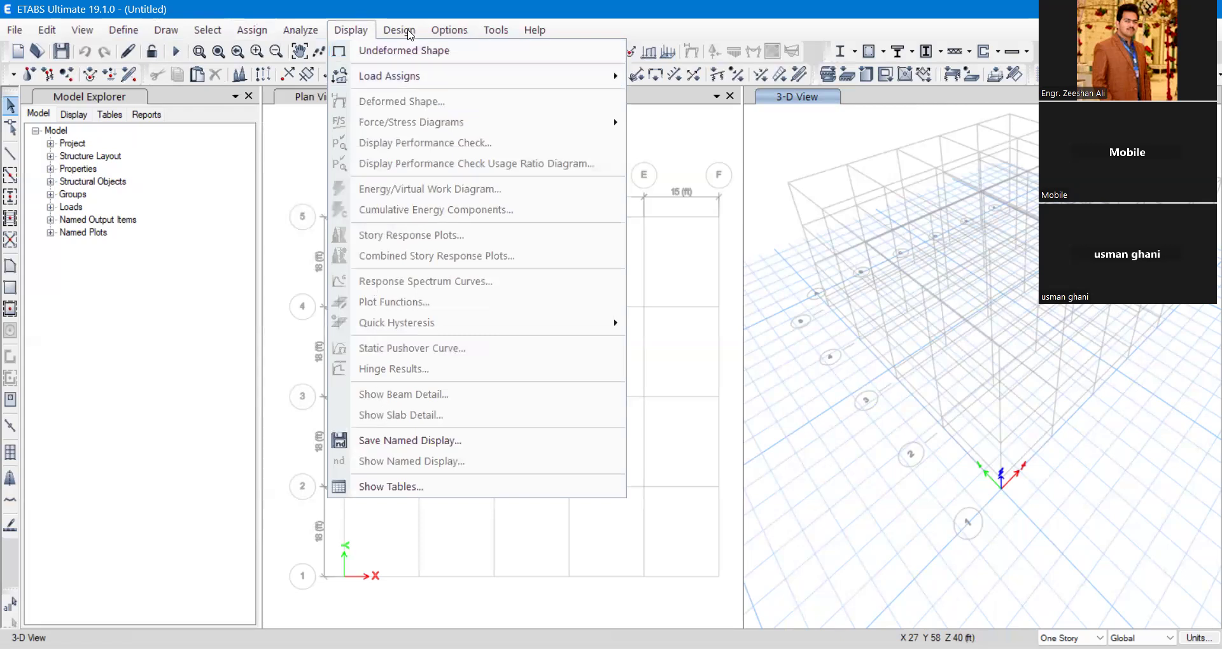
{"action": "mouse_move", "coordinate": [409, 34]}
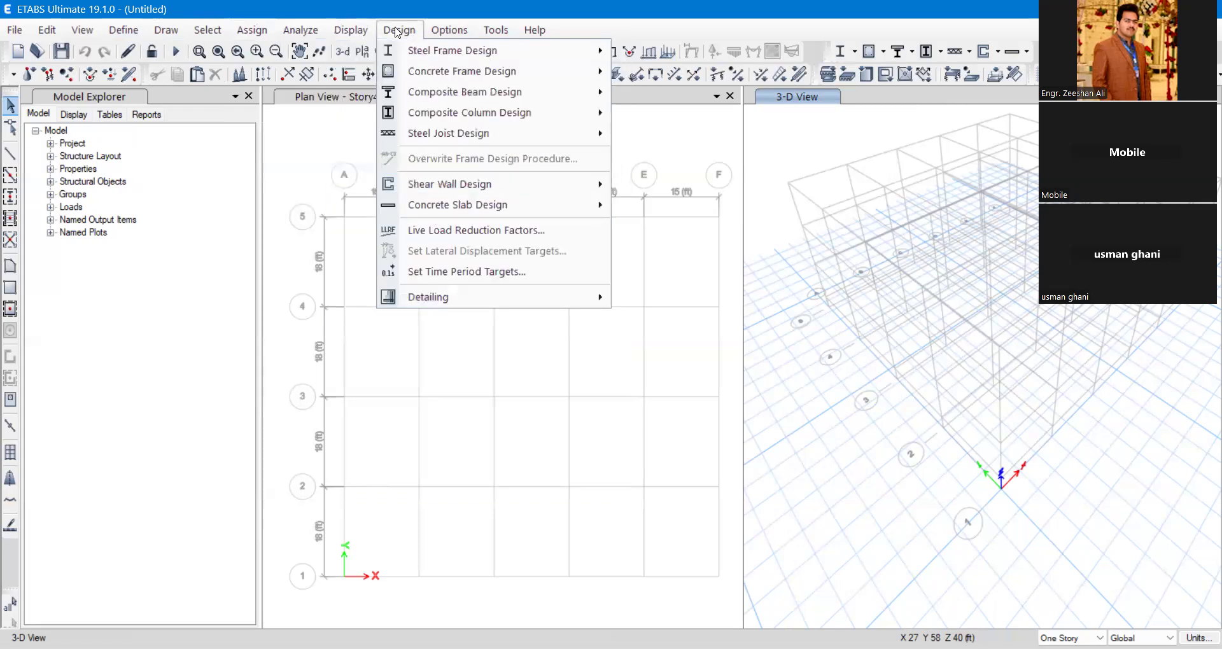
{"action": "left_click", "coordinate": [600, 5]}
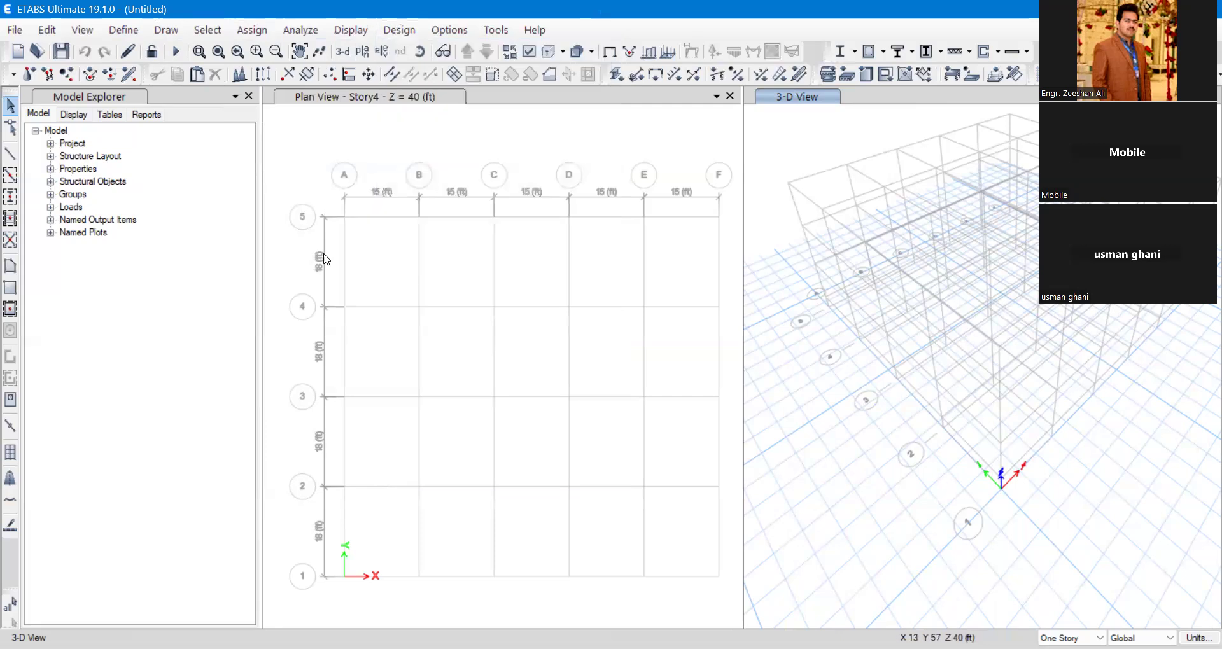
{"action": "left_click", "coordinate": [123, 31]}
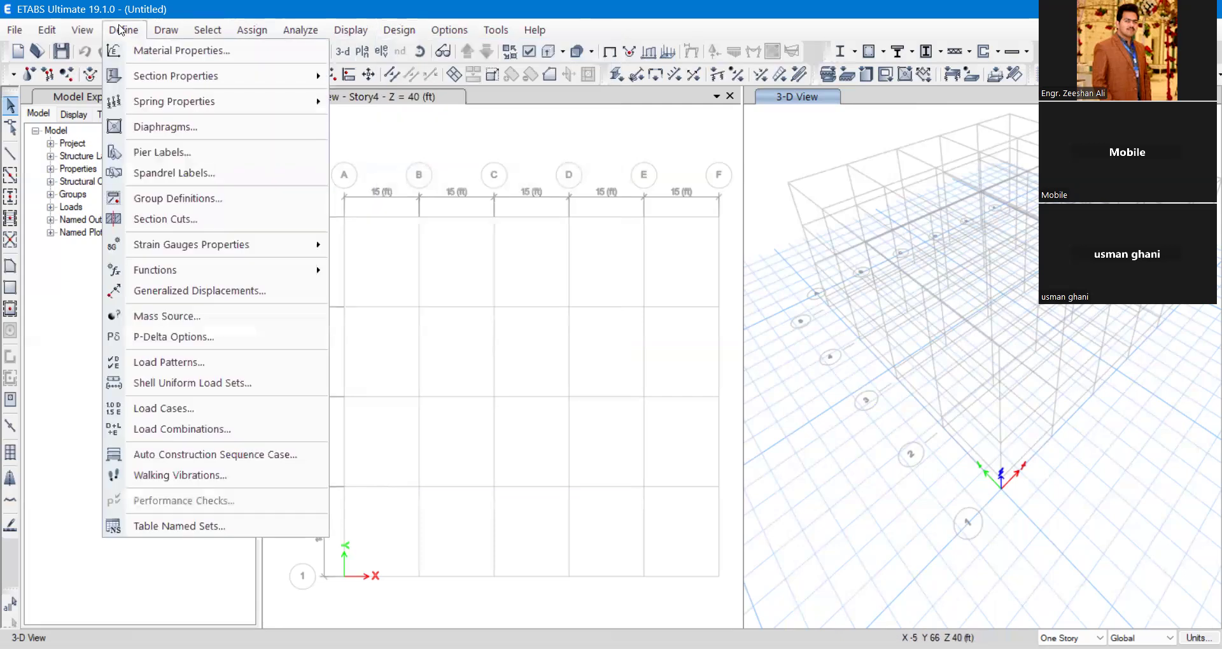
{"action": "left_click", "coordinate": [430, 171]}
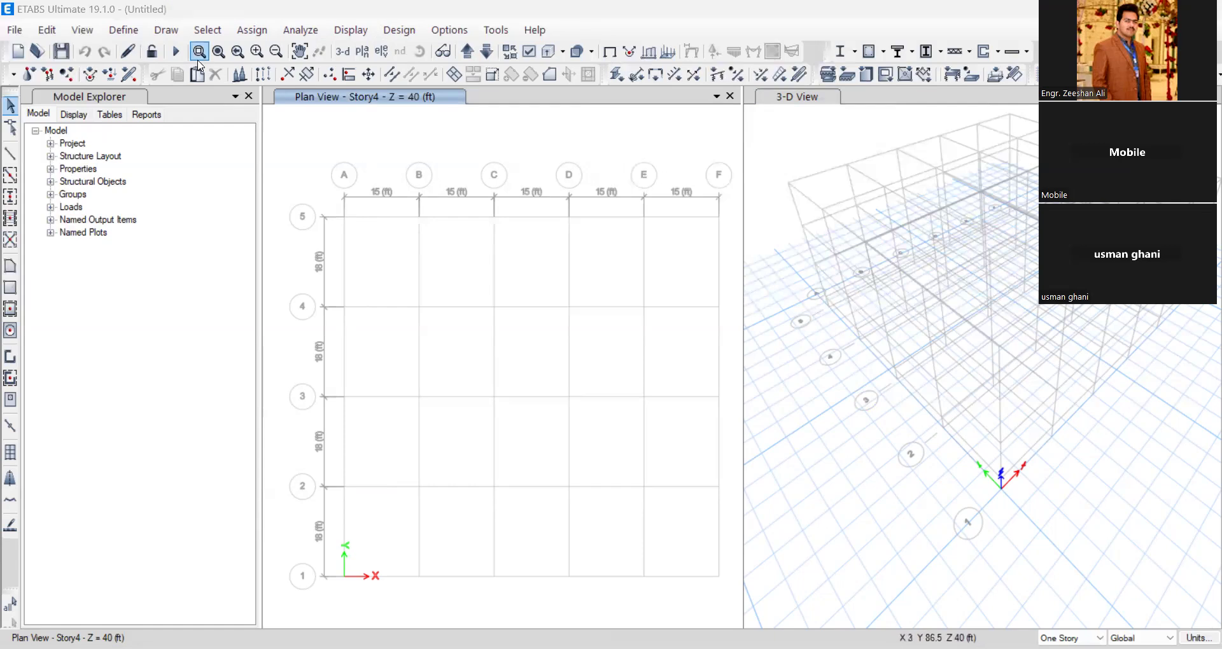
Start another new model in place of the current one and accept its initialization options
{"action": "left_click", "coordinate": [13, 32]}
{"action": "left_click", "coordinate": [52, 60]}
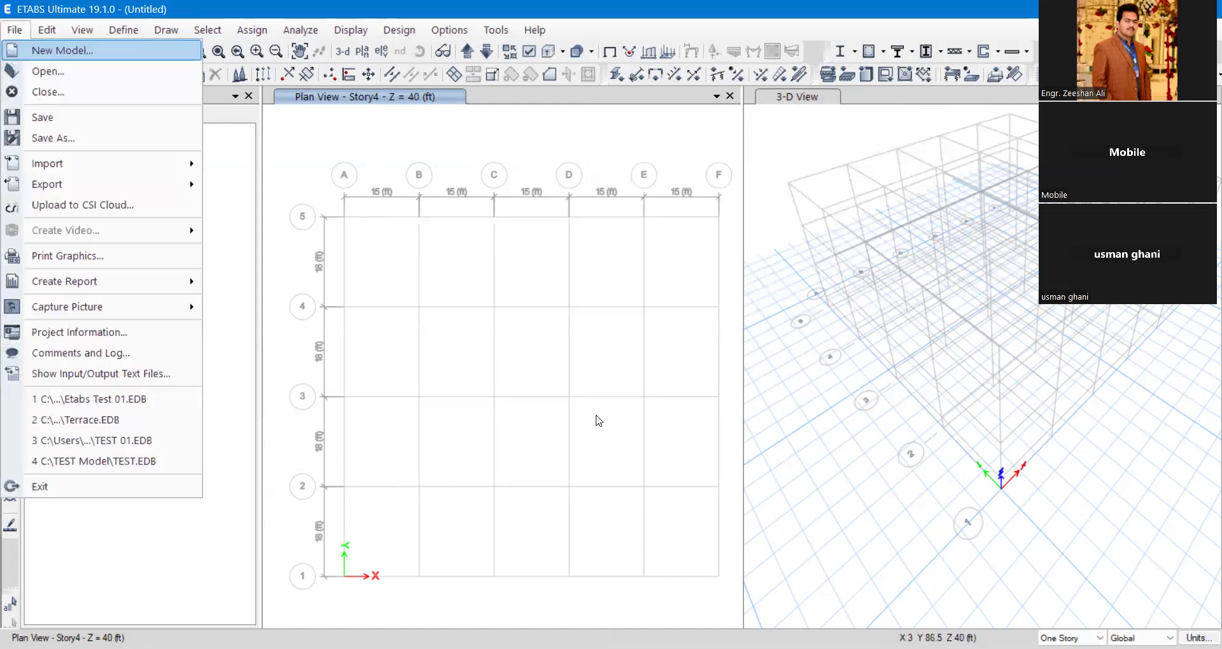
{"action": "left_click", "coordinate": [557, 396]}
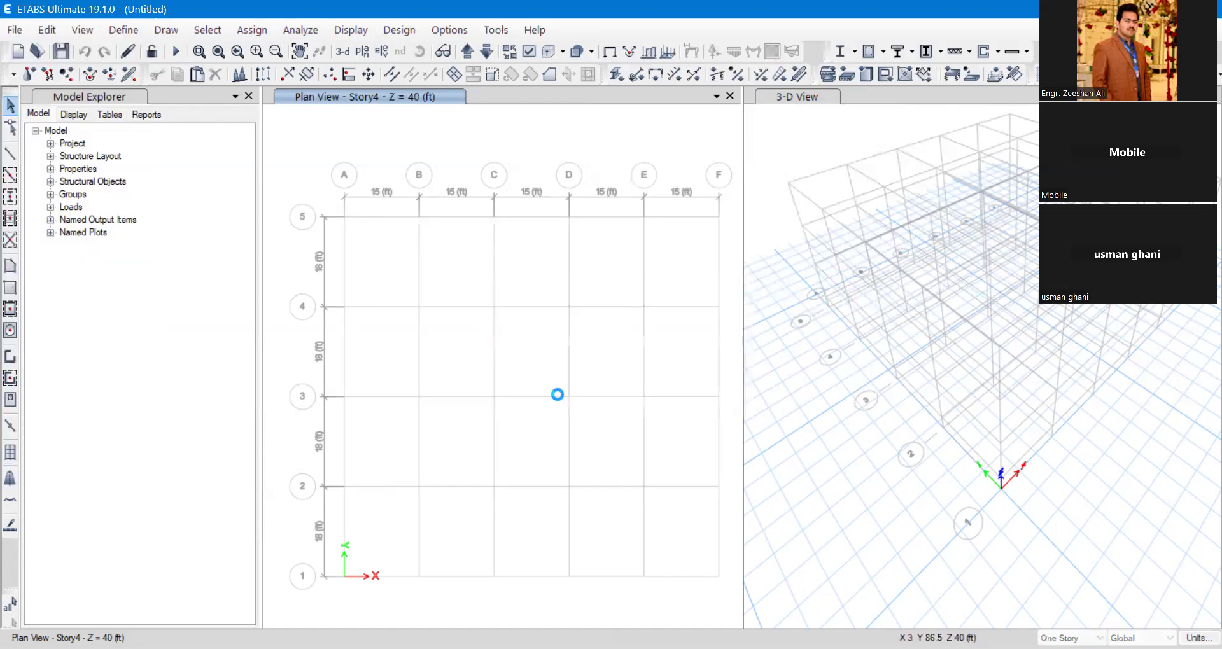
{"action": "left_click", "coordinate": [463, 374]}
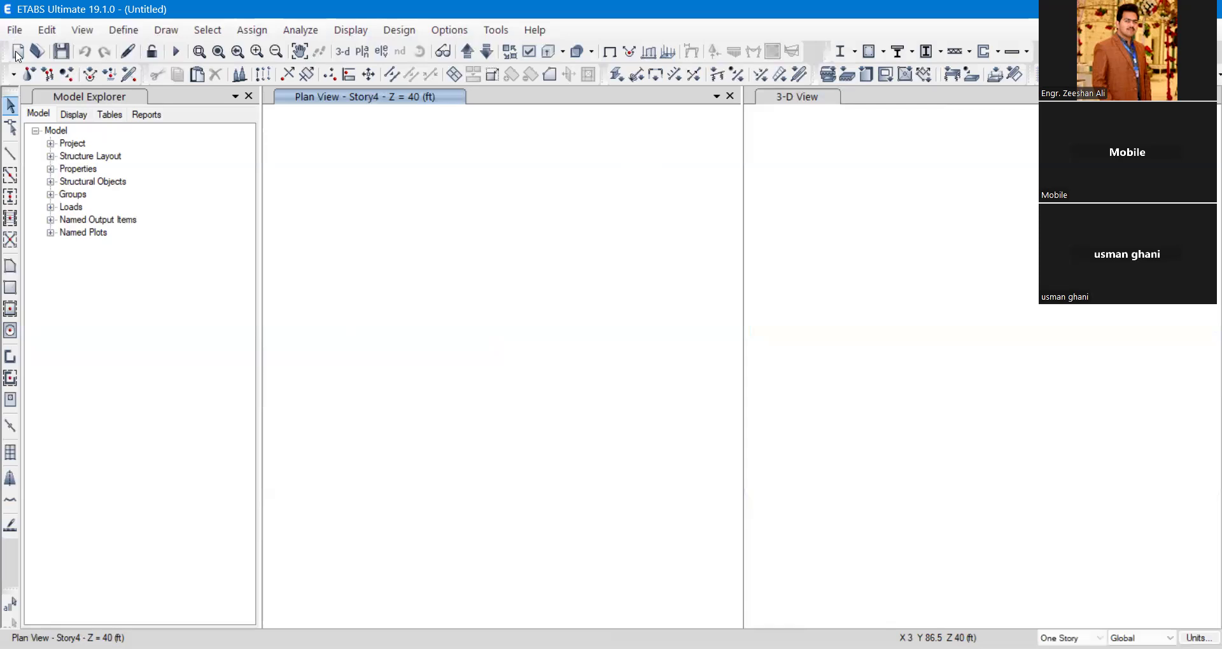
{"action": "left_click", "coordinate": [14, 30]}
{"action": "left_click", "coordinate": [26, 50]}
{"action": "left_click", "coordinate": [517, 294]}
{"action": "left_click", "coordinate": [564, 435]}
Display the custom grid data as spacing and set the X spacings of grid lines A to C to 5.75 ft, 9.9 ft and 8'7"
{"action": "left_click", "coordinate": [376, 311]}
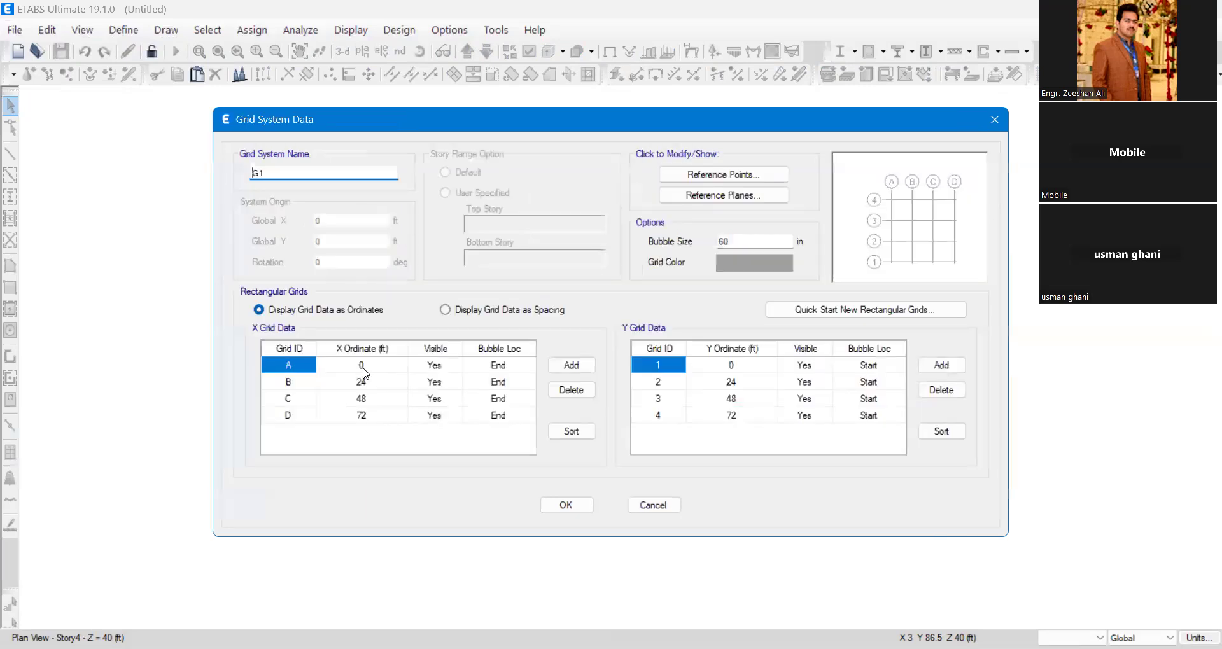
{"action": "left_click", "coordinate": [446, 310]}
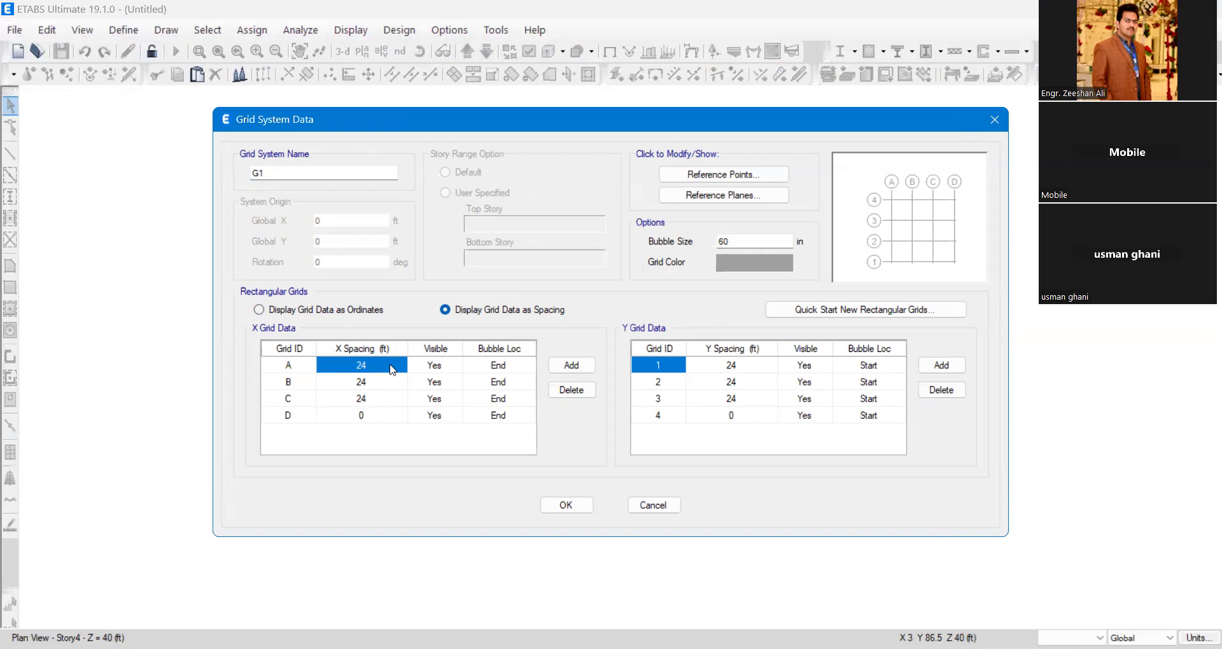
{"action": "type", "text": "5.75"}
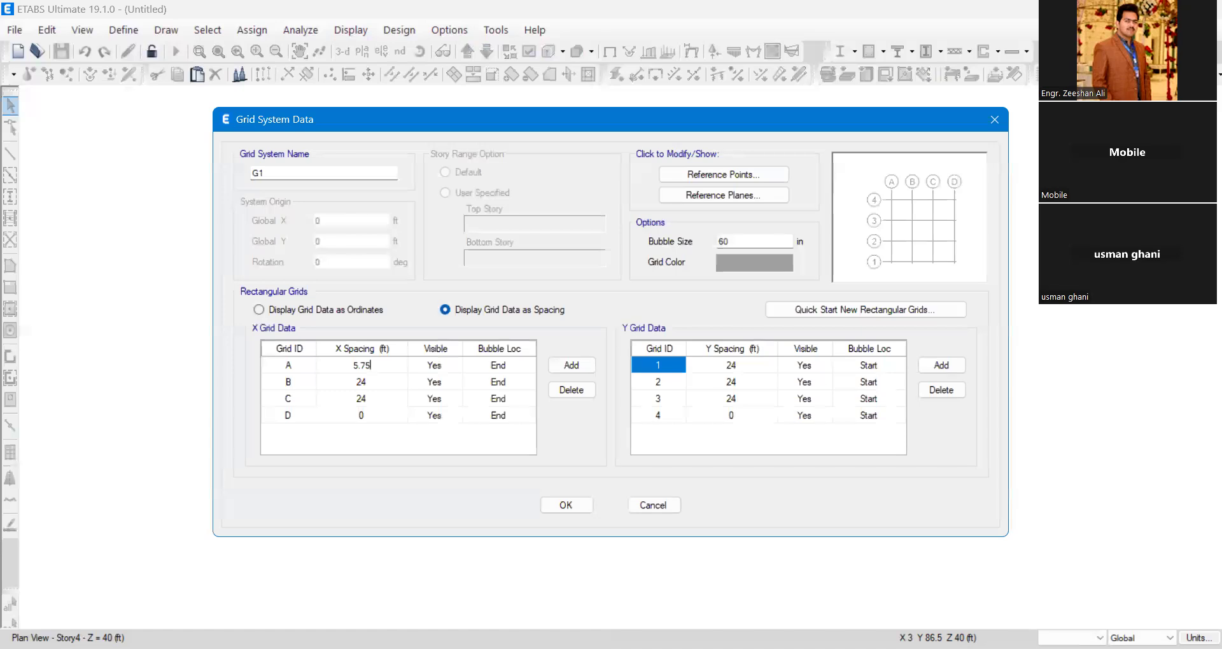
{"action": "left_click", "coordinate": [389, 384]}
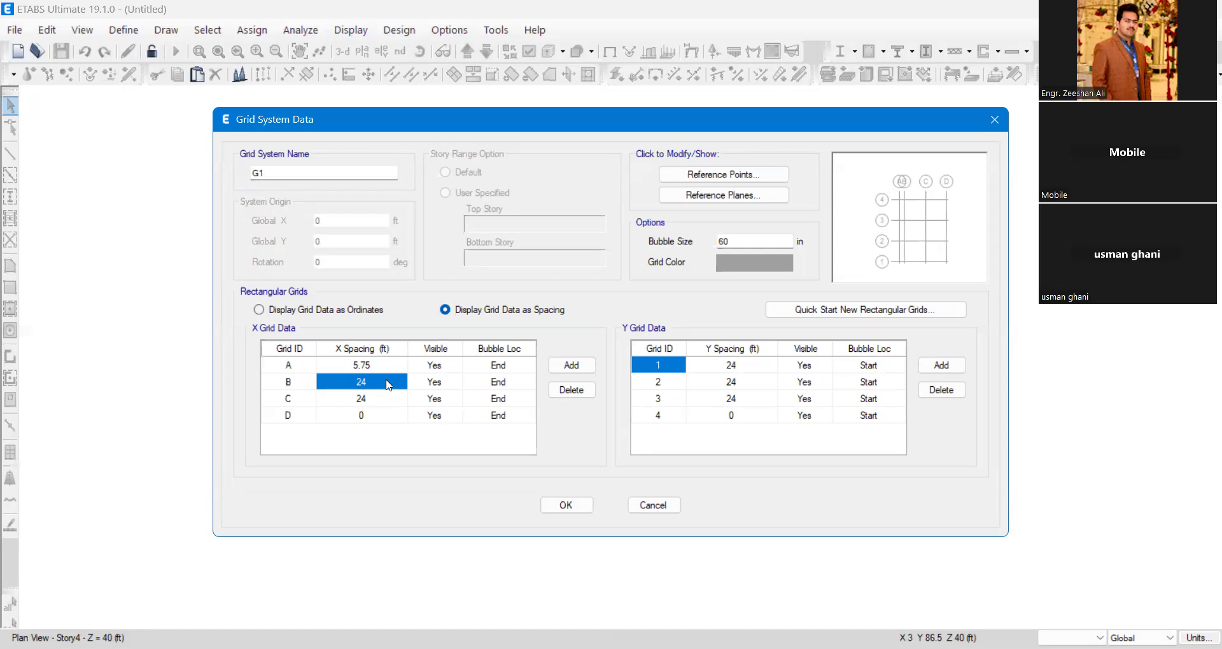
{"action": "type", "text": "9.9"}
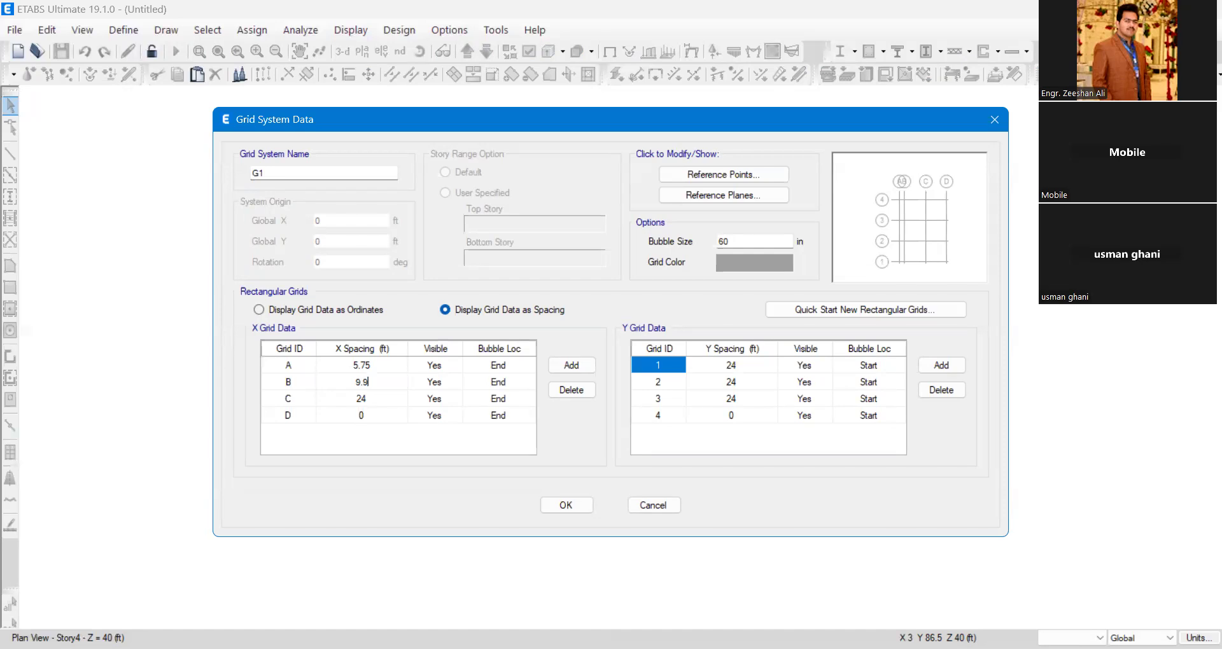
{"action": "left_click", "coordinate": [369, 399]}
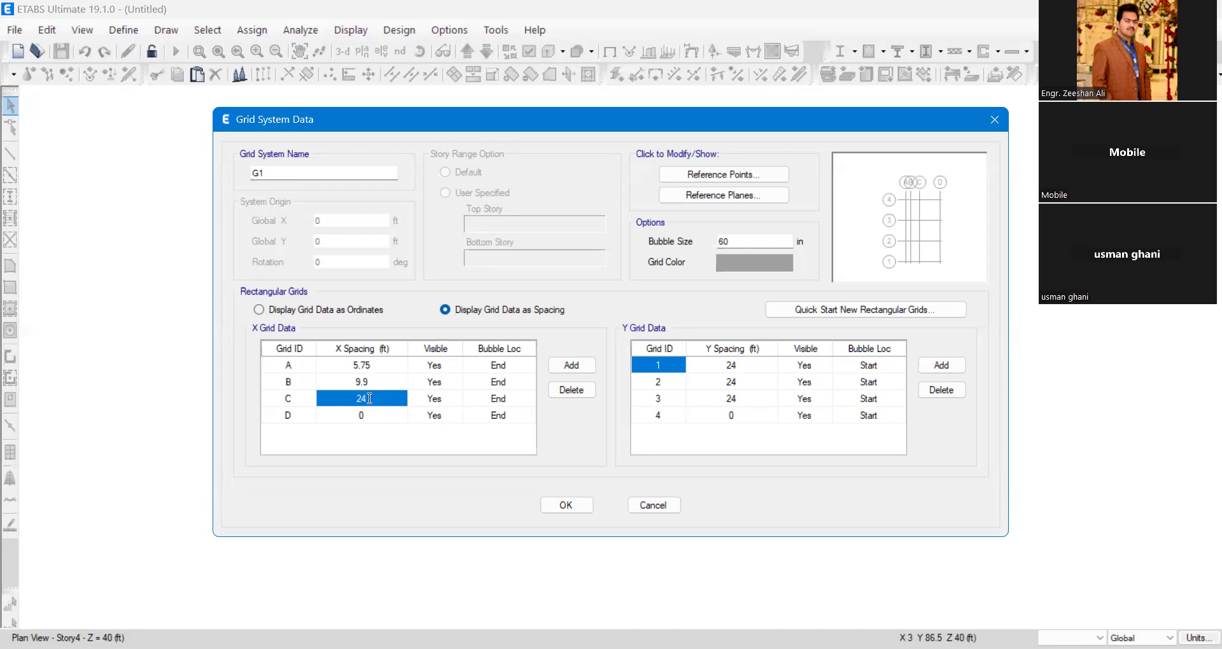
{"action": "type", "text": "8'7"}
{"action": "key", "text": "Return"}
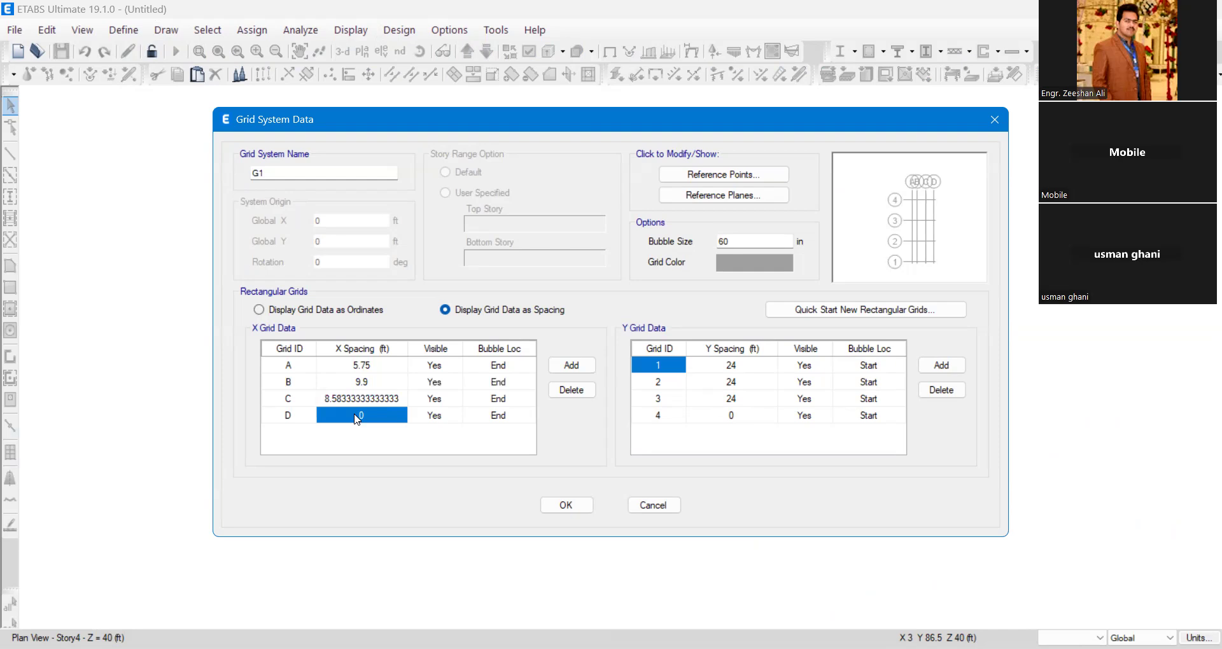
Add three more X grid lines after D and set the X spacing of grid line D to 15 ft
{"action": "left_click", "coordinate": [565, 364]}
{"action": "left_click", "coordinate": [565, 364]}
{"action": "left_click", "coordinate": [565, 365]}
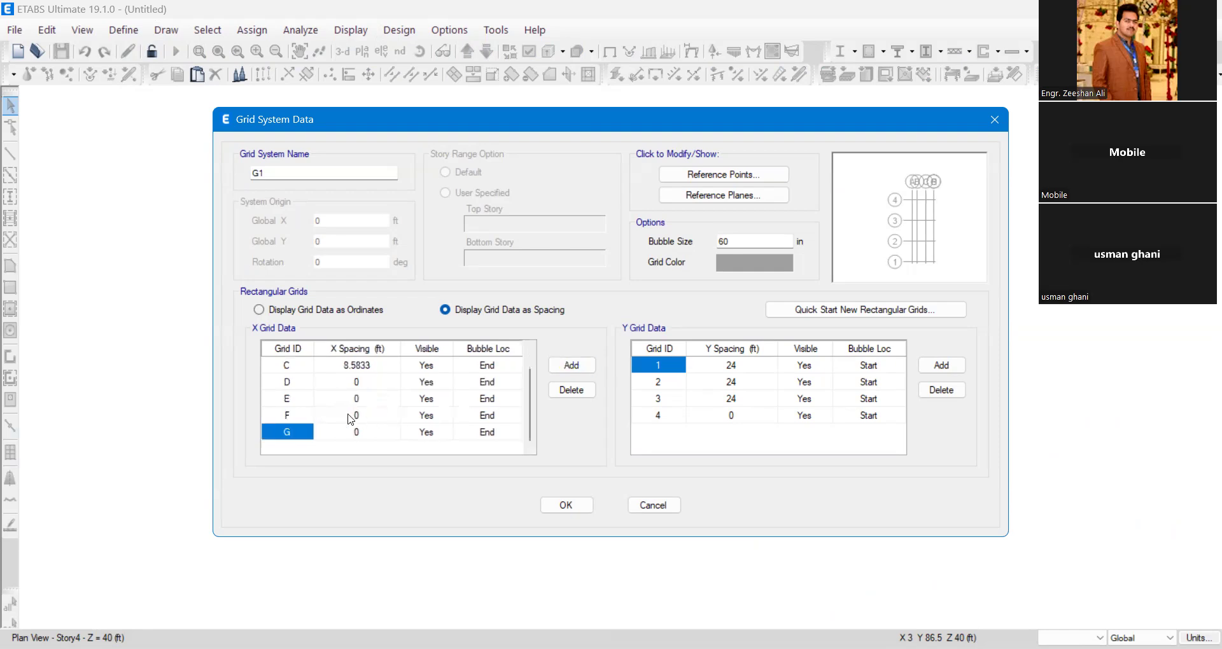
{"action": "left_click", "coordinate": [361, 382]}
{"action": "type", "text": "5"}
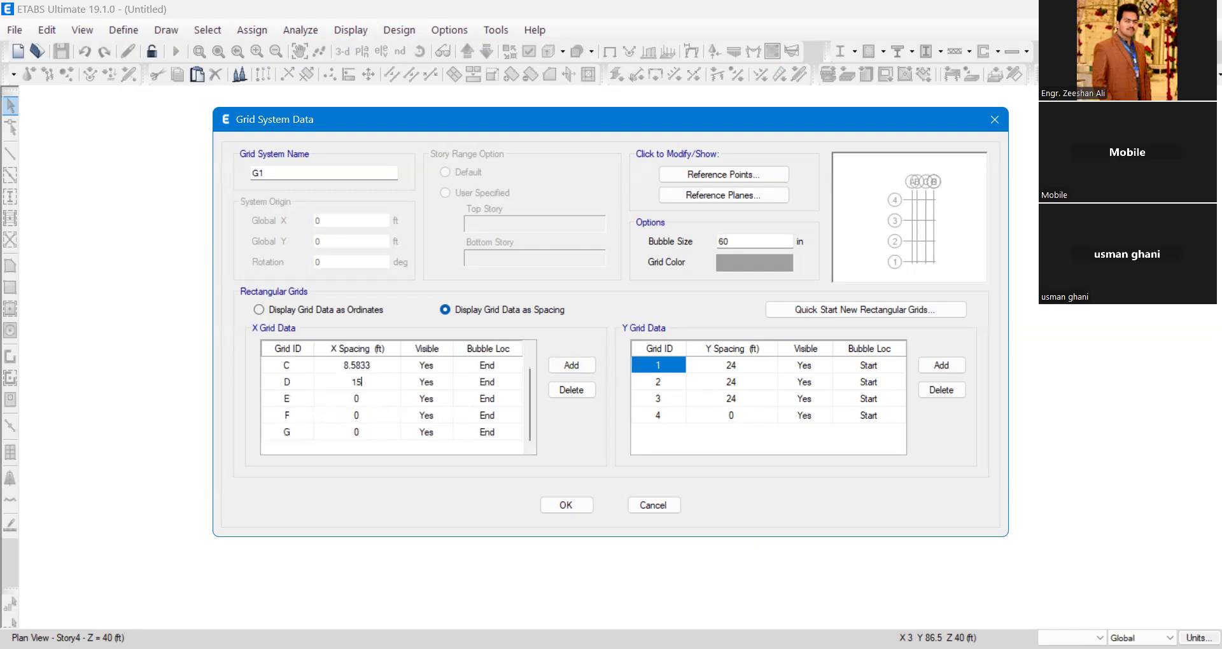
{"action": "left_click", "coordinate": [362, 399]}
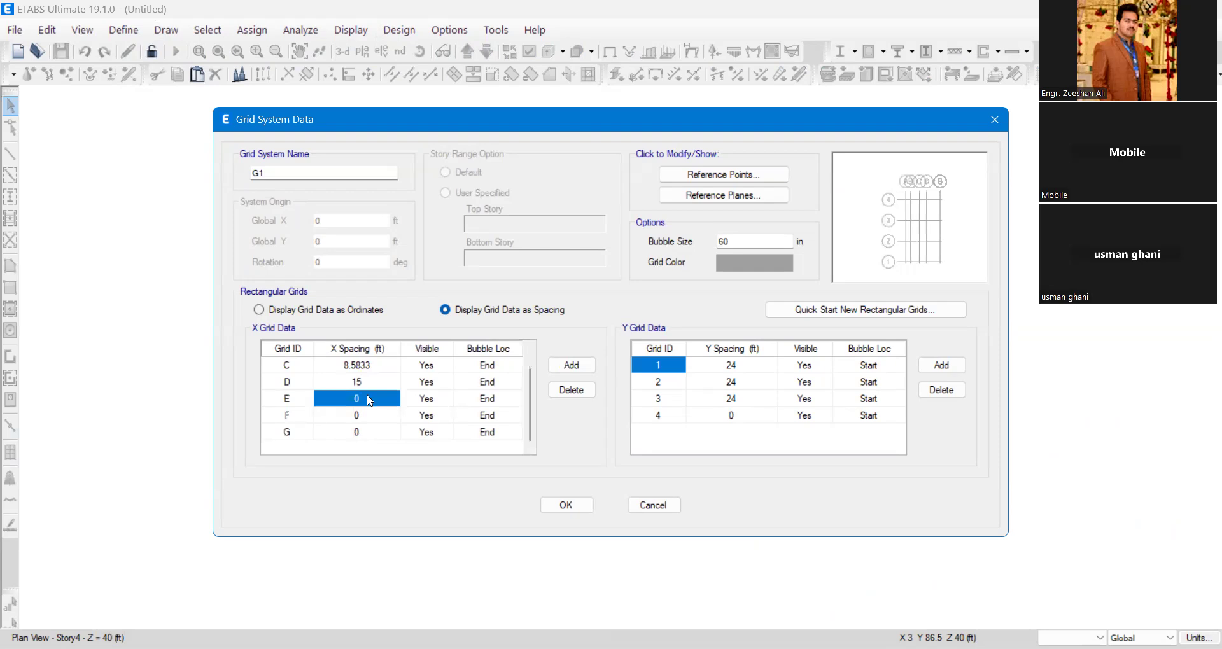
{"action": "left_click", "coordinate": [366, 421]}
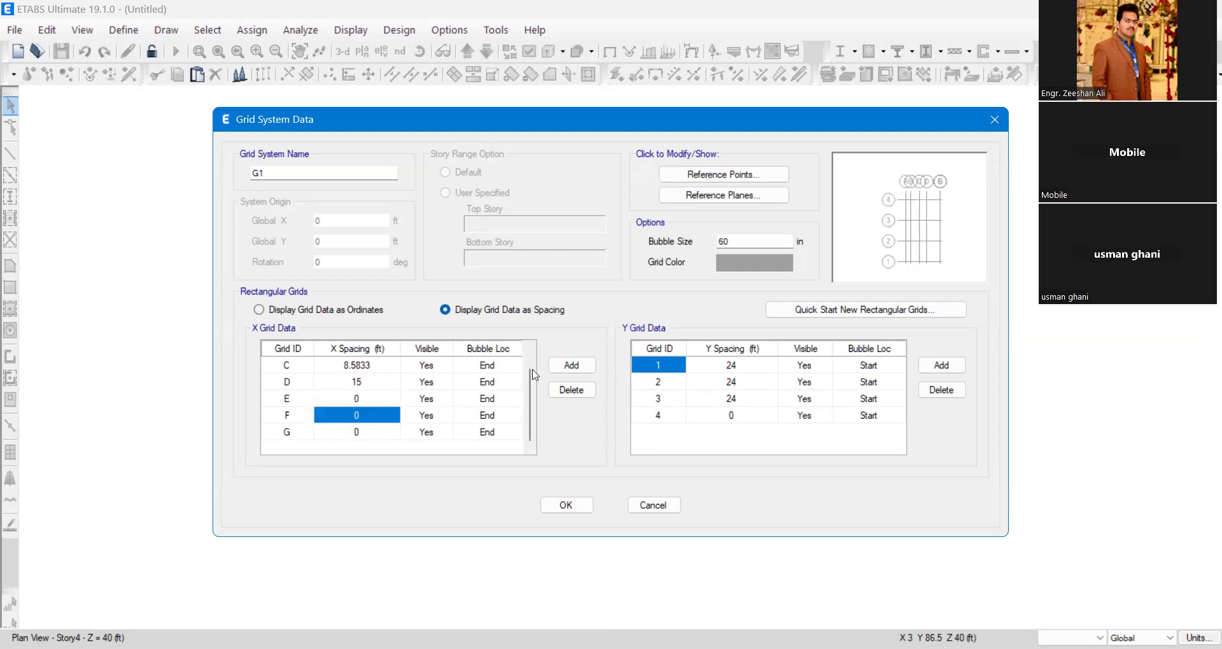
Delete the surplus X grid lines F and G, and check the X spacings of grid lines A to D
{"action": "left_click", "coordinate": [557, 392]}
{"action": "left_click", "coordinate": [556, 391]}
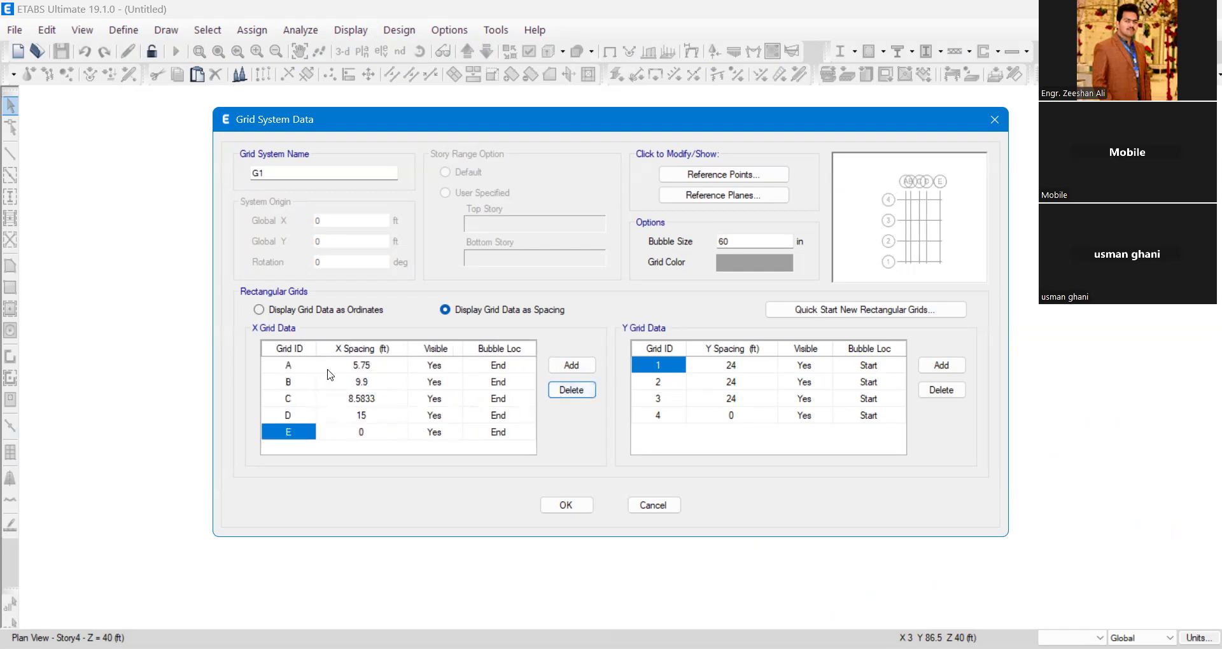
{"action": "left_click", "coordinate": [349, 417]}
{"action": "left_click", "coordinate": [364, 365]}
{"action": "left_click", "coordinate": [365, 382]}
{"action": "left_click", "coordinate": [366, 400]}
{"action": "left_click", "coordinate": [367, 417]}
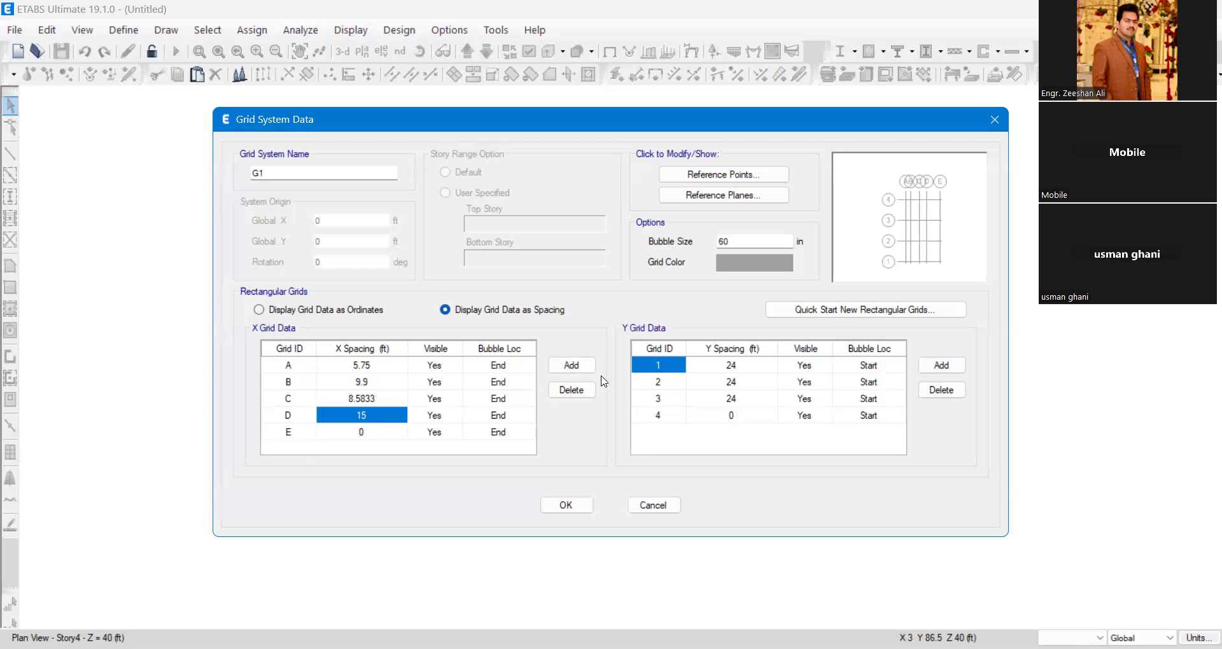
Set the Y spacings of grid lines 1, 2 and 3 to 14 ft, 10.75 ft and 14.75 ft
{"action": "left_click", "coordinate": [726, 370]}
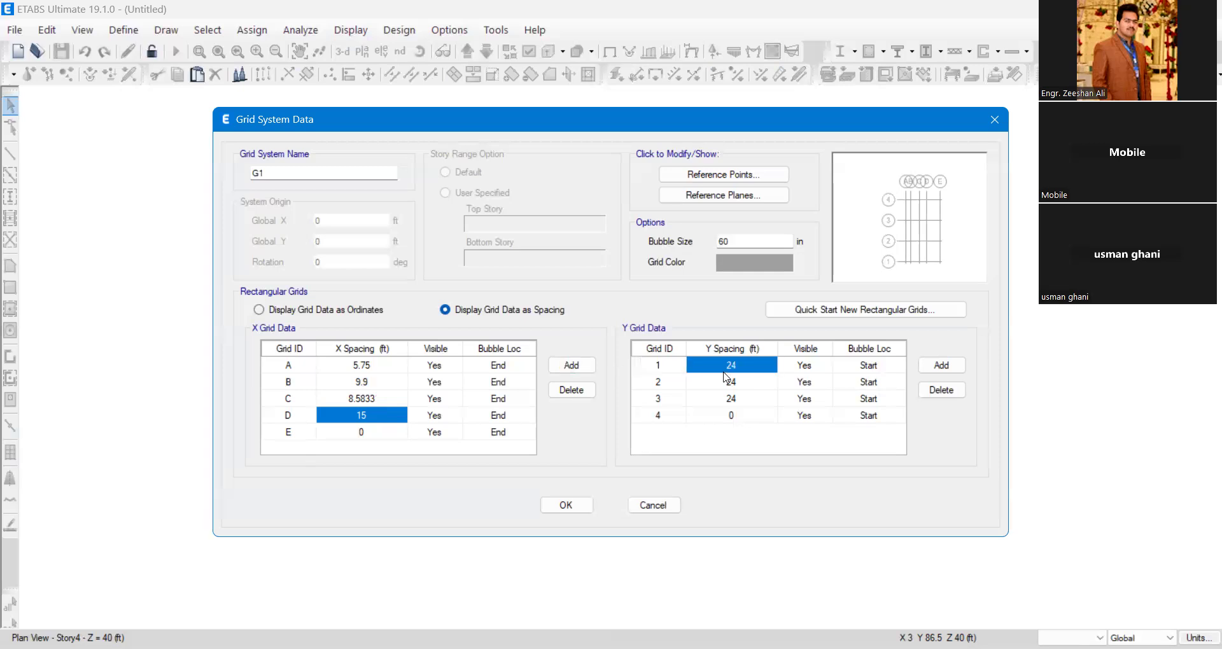
{"action": "type", "text": "14"}
{"action": "key", "text": "Tab"}
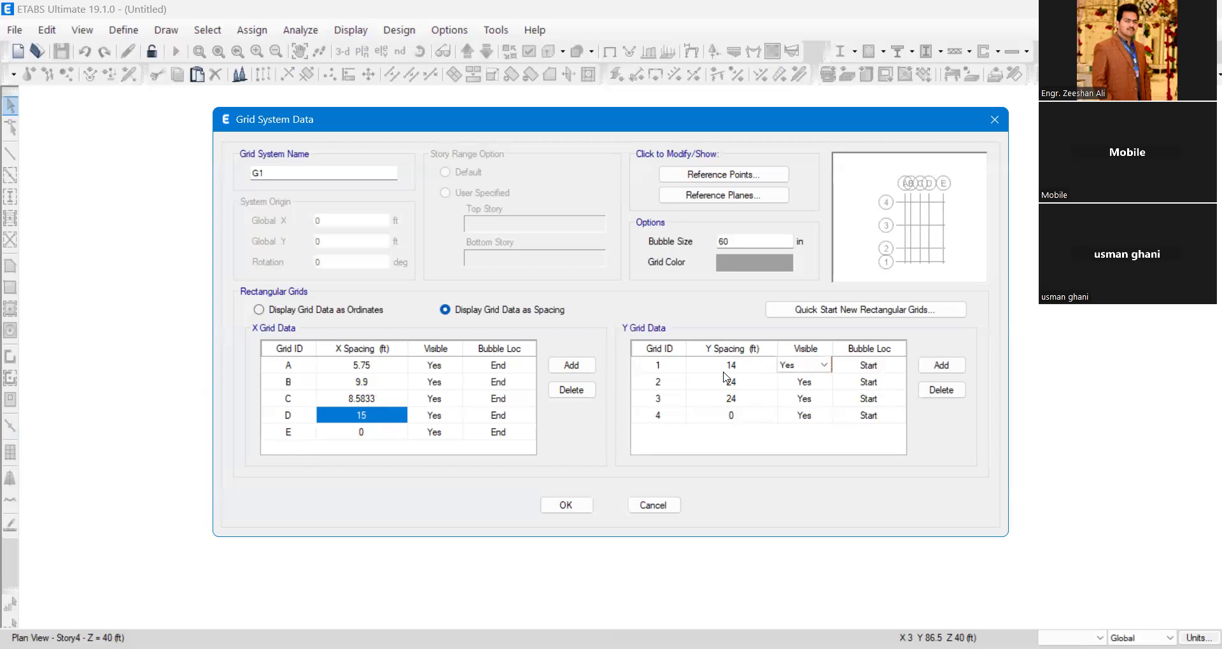
{"action": "left_click", "coordinate": [721, 383]}
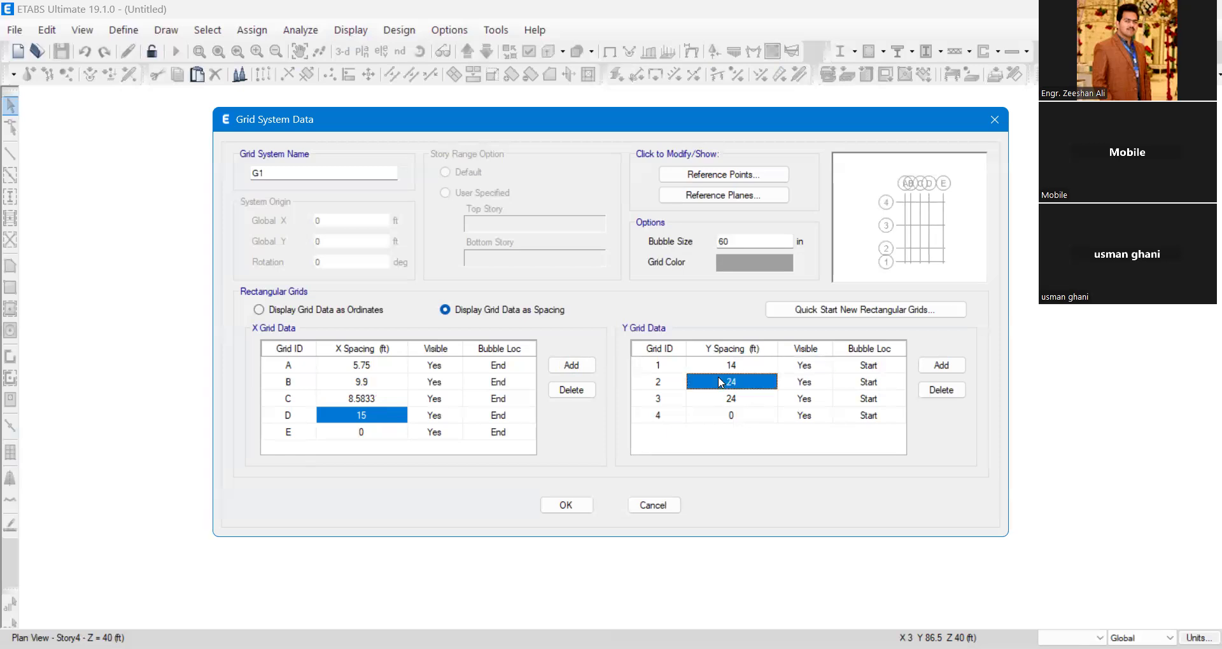
{"action": "type", "text": "1"}
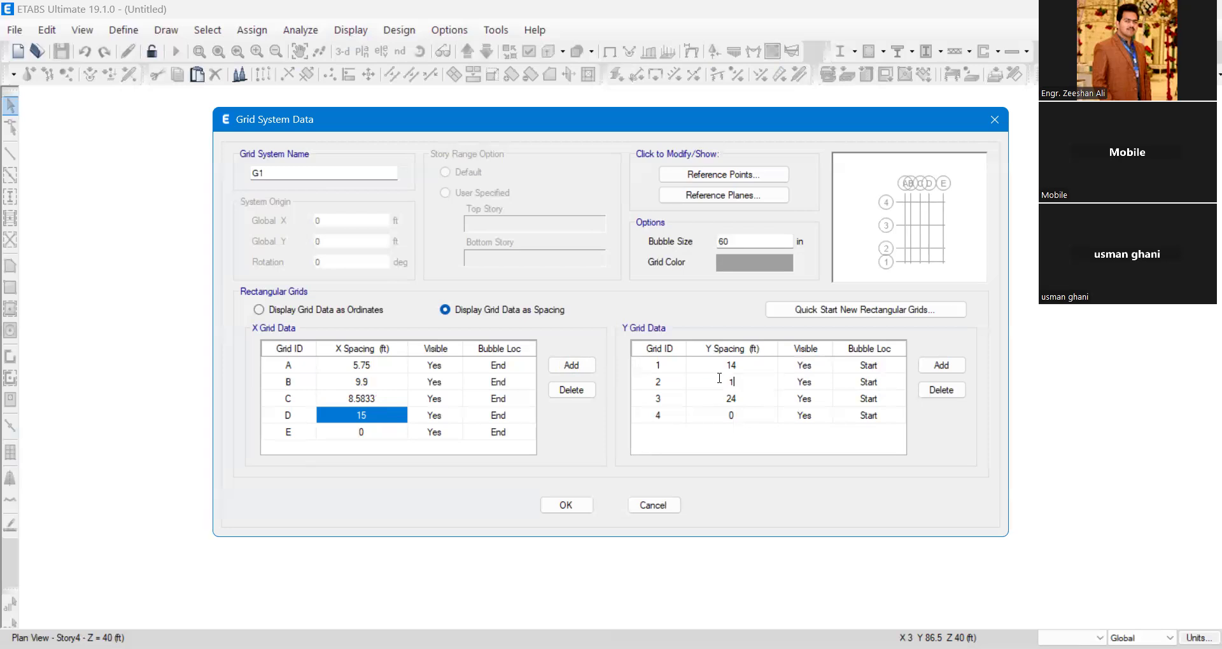
{"action": "type", "text": "0.75"}
{"action": "key", "text": "Return"}
{"action": "type", "text": "14.75"}
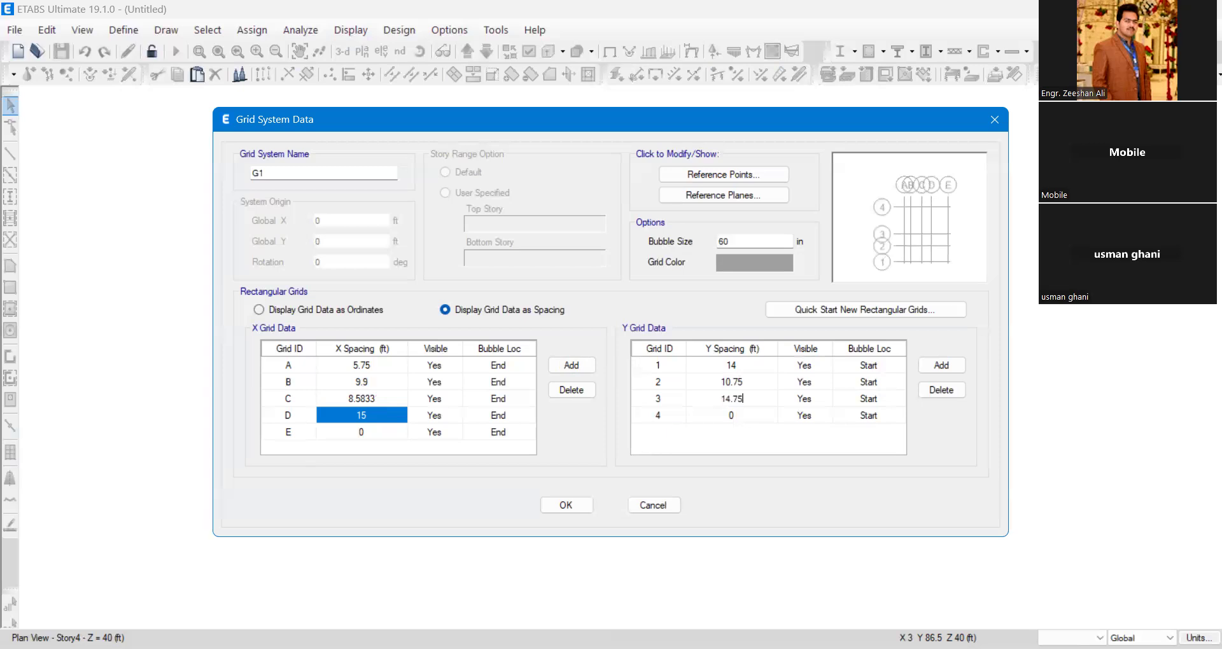
{"action": "key", "text": "Return"}
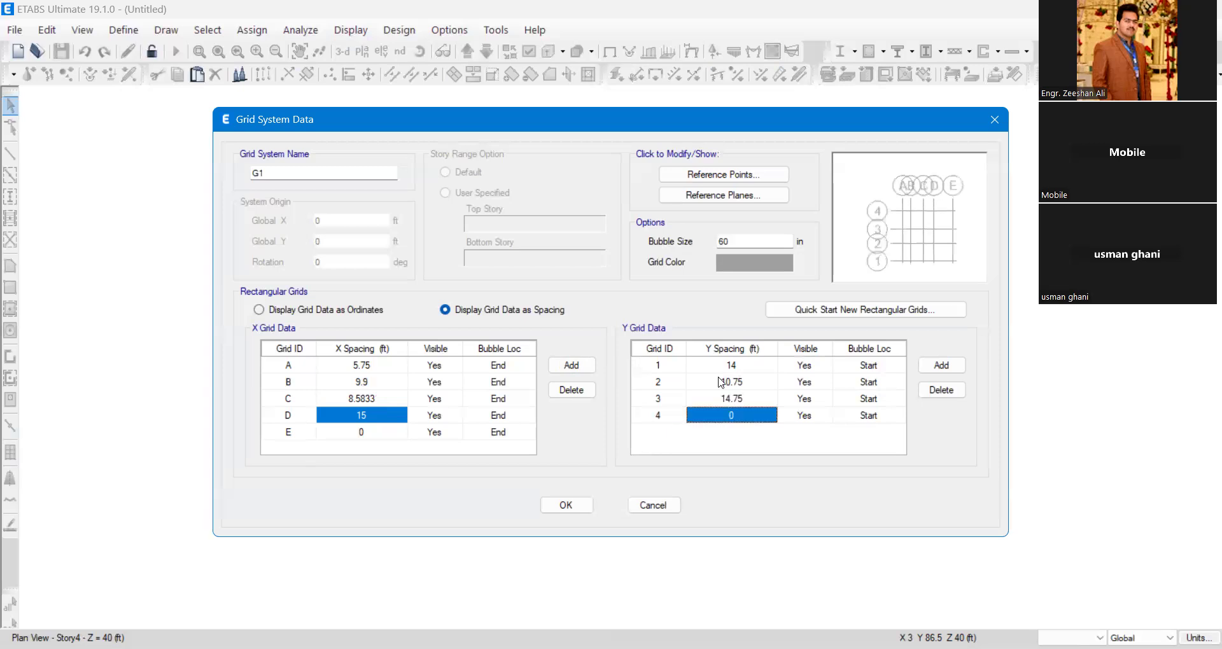
Add Y grid lines 5 to 8 and set the Y spacings of grid lines 4 and 5 to 3'8" and 17'7"
{"action": "left_click", "coordinate": [942, 366]}
{"action": "left_click", "coordinate": [942, 366]}
{"action": "left_click", "coordinate": [942, 366]}
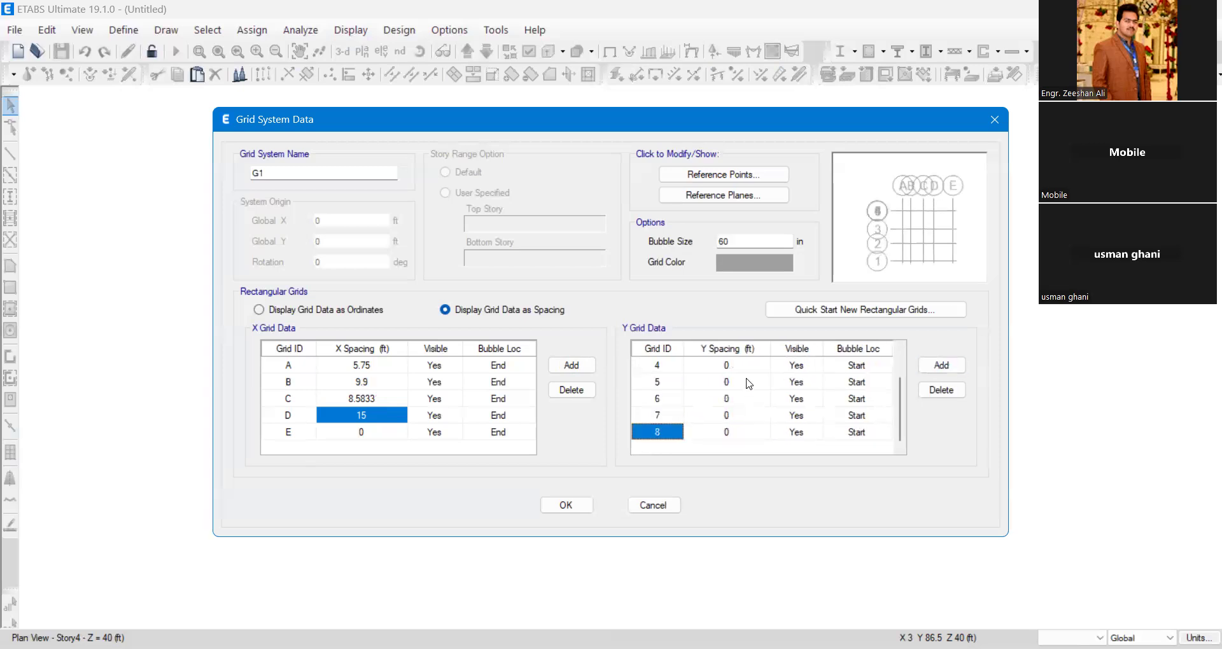
{"action": "scroll", "coordinate": [726, 424], "scroll_direction": "up", "scroll_amount": 2}
{"action": "left_click", "coordinate": [713, 419]}
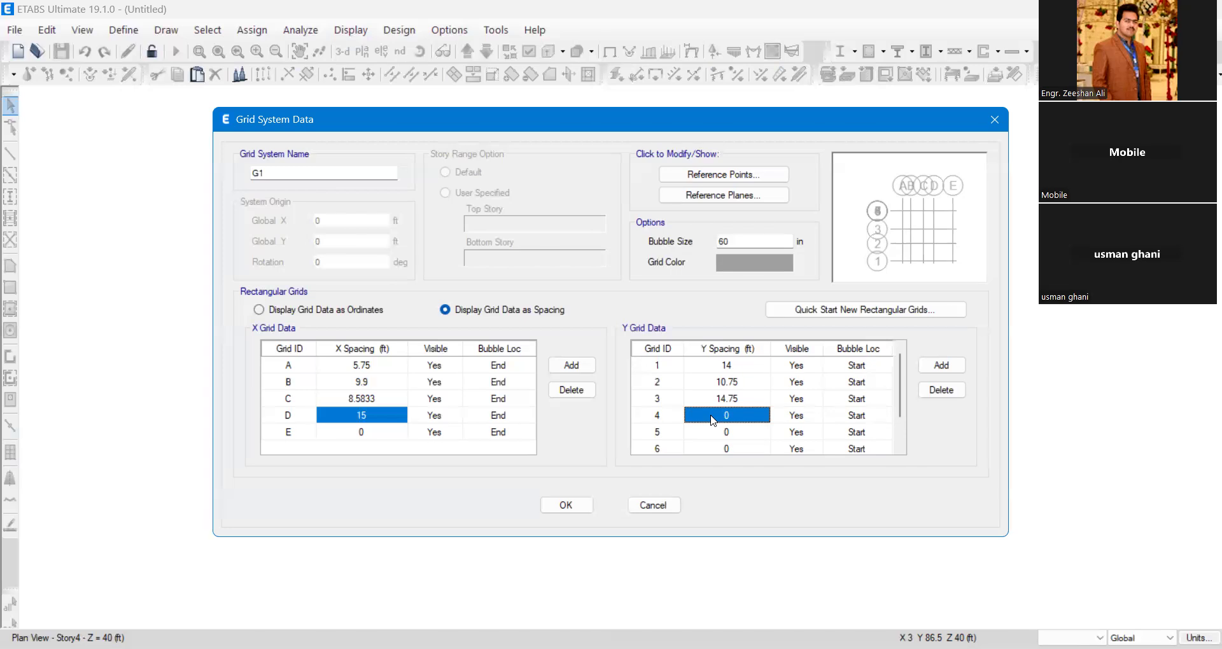
{"action": "type", "text": "3'8"}
{"action": "key", "text": "Return"}
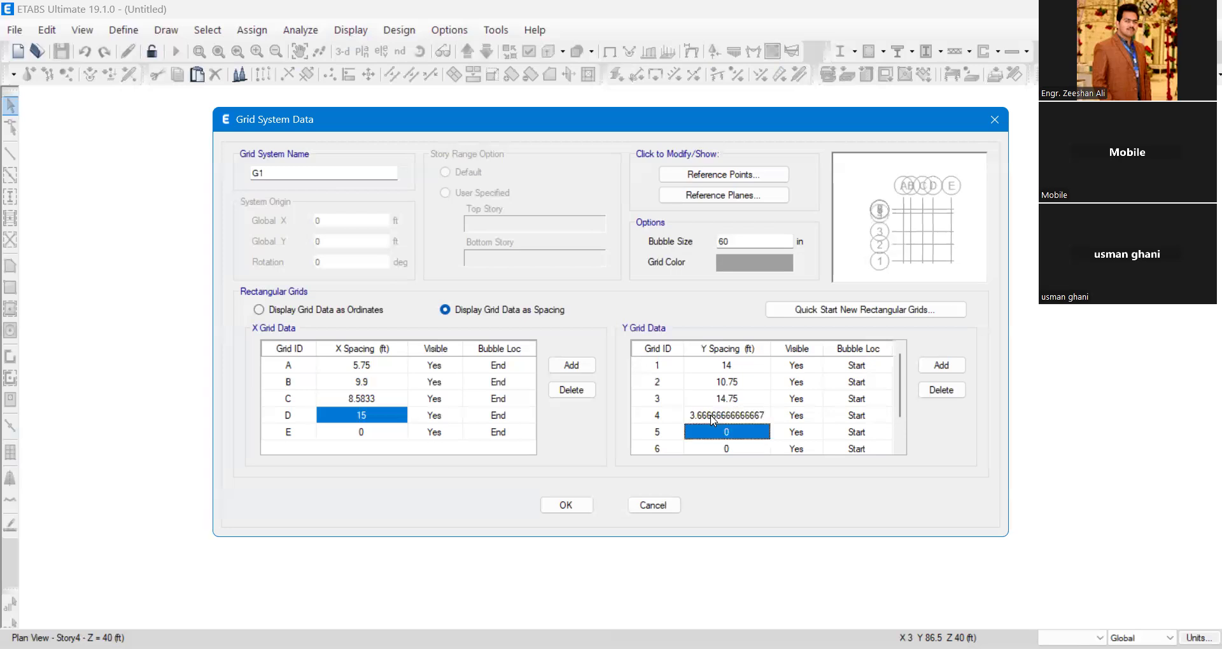
{"action": "type", "text": "17'7"}
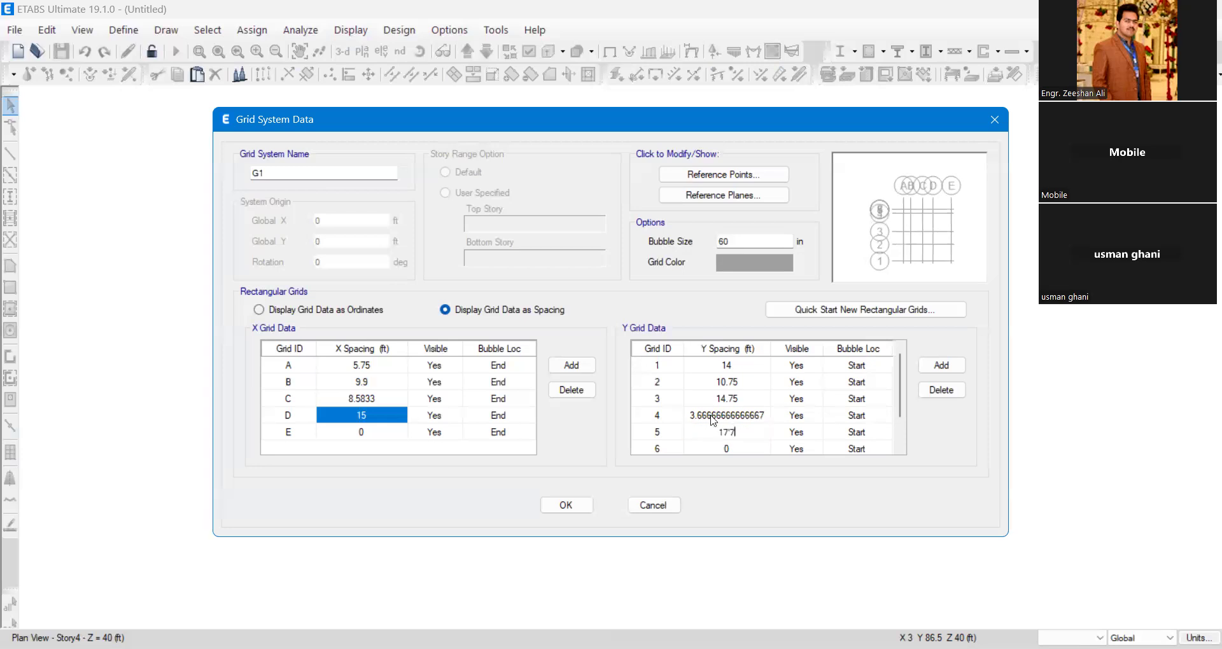
{"action": "key", "text": "Return"}
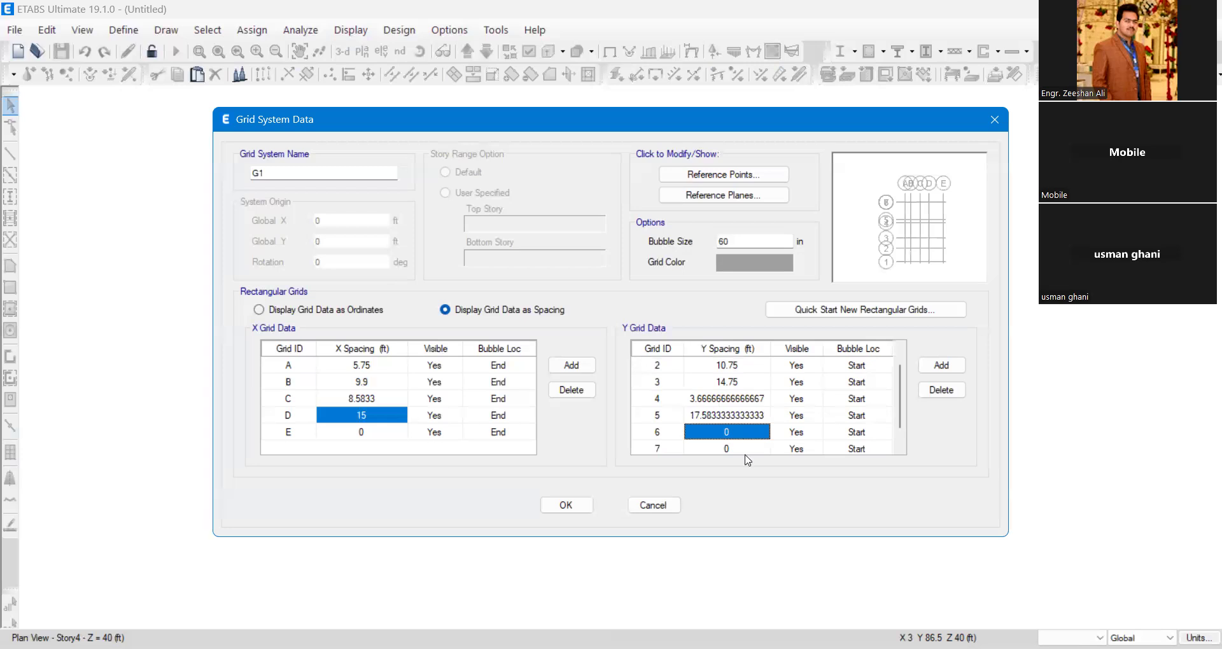
Delete the surplus Y grid lines 7 and 8 and accept the custom grid data
{"action": "scroll", "coordinate": [728, 424], "scroll_direction": "down", "scroll_amount": 1}
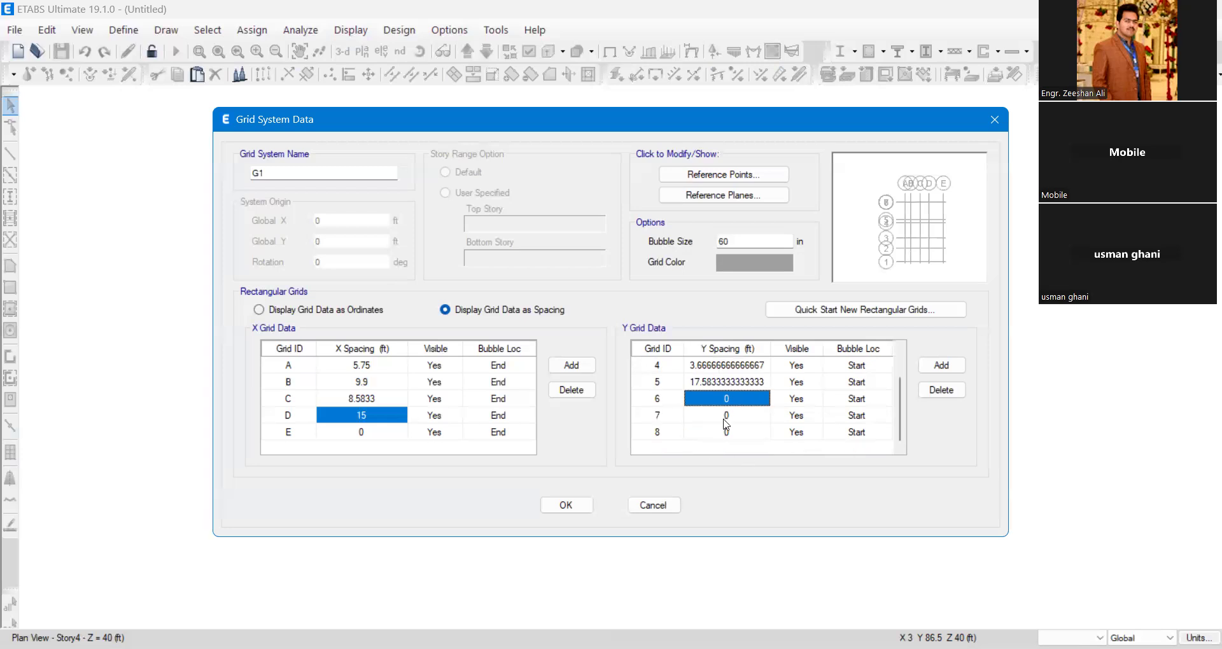
{"action": "left_click", "coordinate": [728, 425]}
{"action": "left_click", "coordinate": [940, 390]}
{"action": "left_click", "coordinate": [940, 390]}
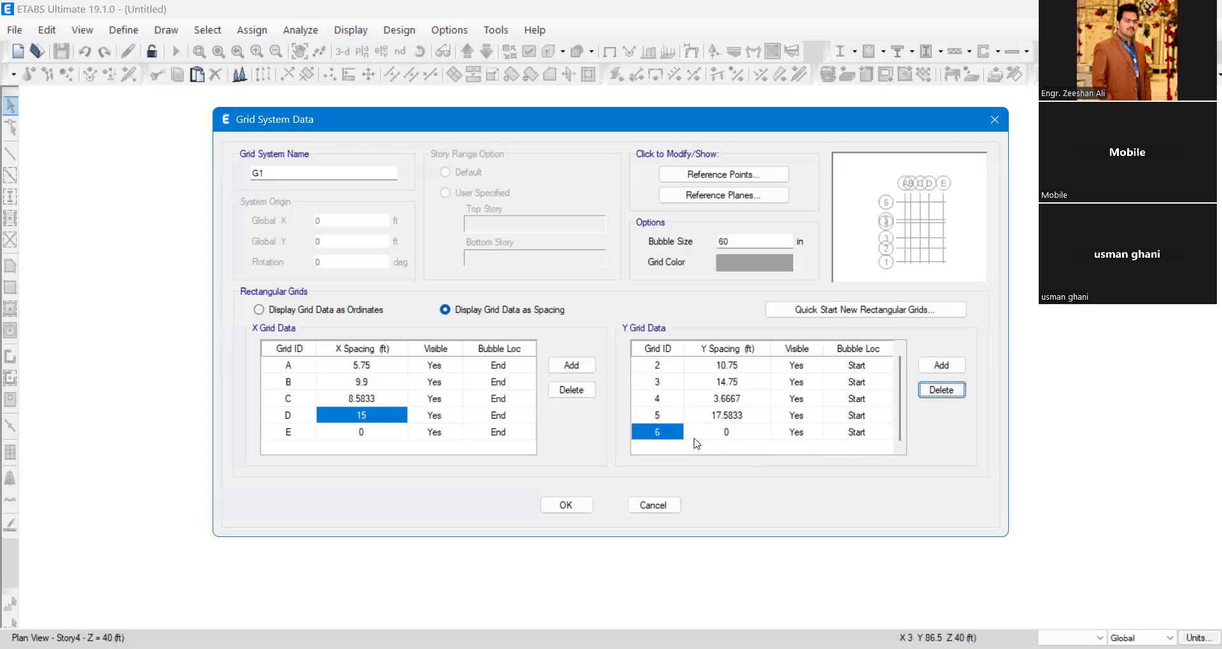
{"action": "scroll", "coordinate": [697, 444], "scroll_direction": "up", "scroll_amount": 1}
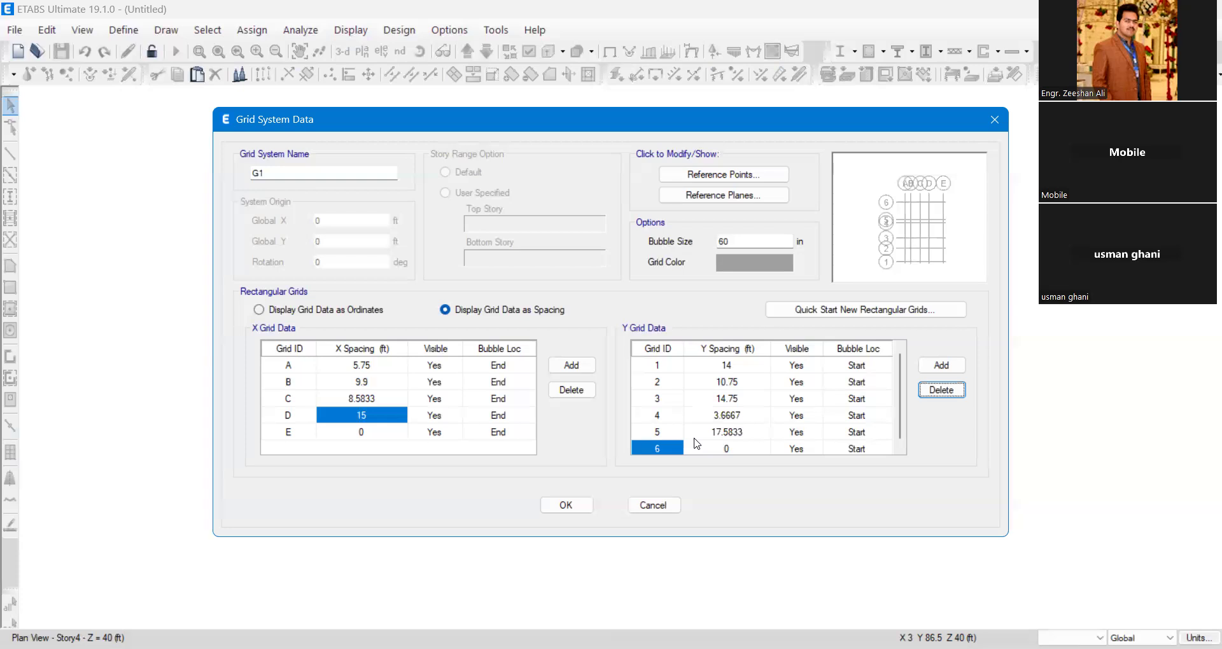
{"action": "left_click", "coordinate": [552, 509]}
Set the number of stories to 3, switch to custom story data and open it for editing
{"action": "left_click", "coordinate": [858, 196]}
{"action": "type", "text": "4"}
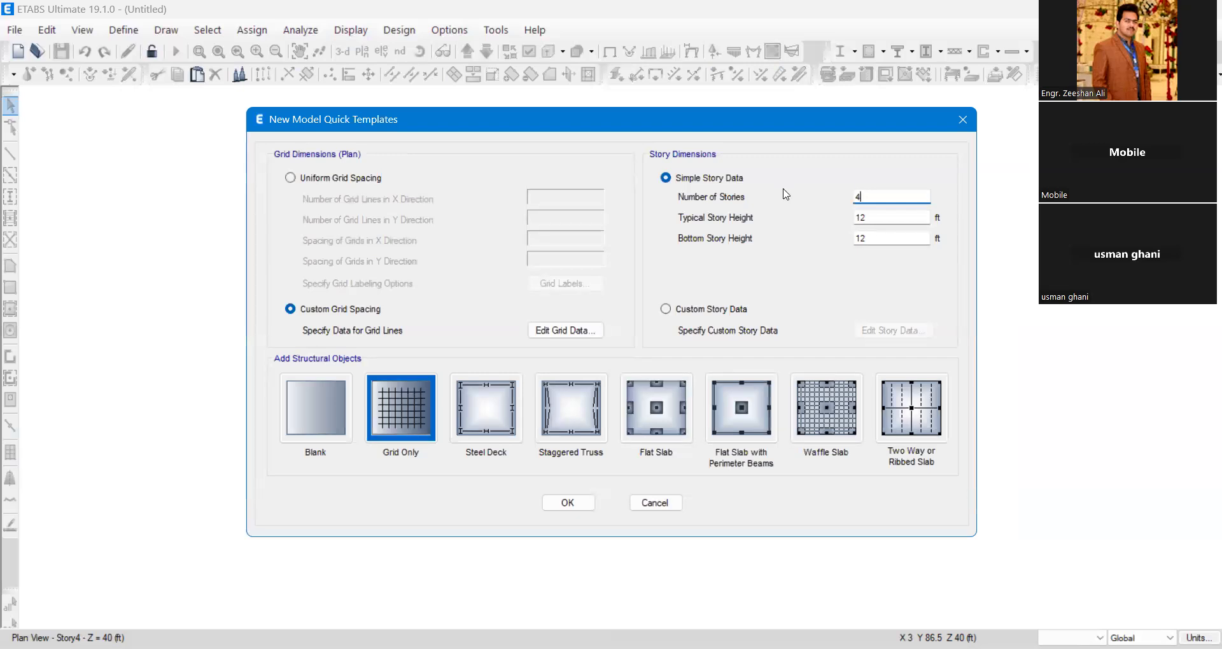
{"action": "left_click_drag", "start_coordinate": [843, 196], "coordinate": [834, 197]}
{"action": "type", "text": "3"}
{"action": "left_click", "coordinate": [670, 310]}
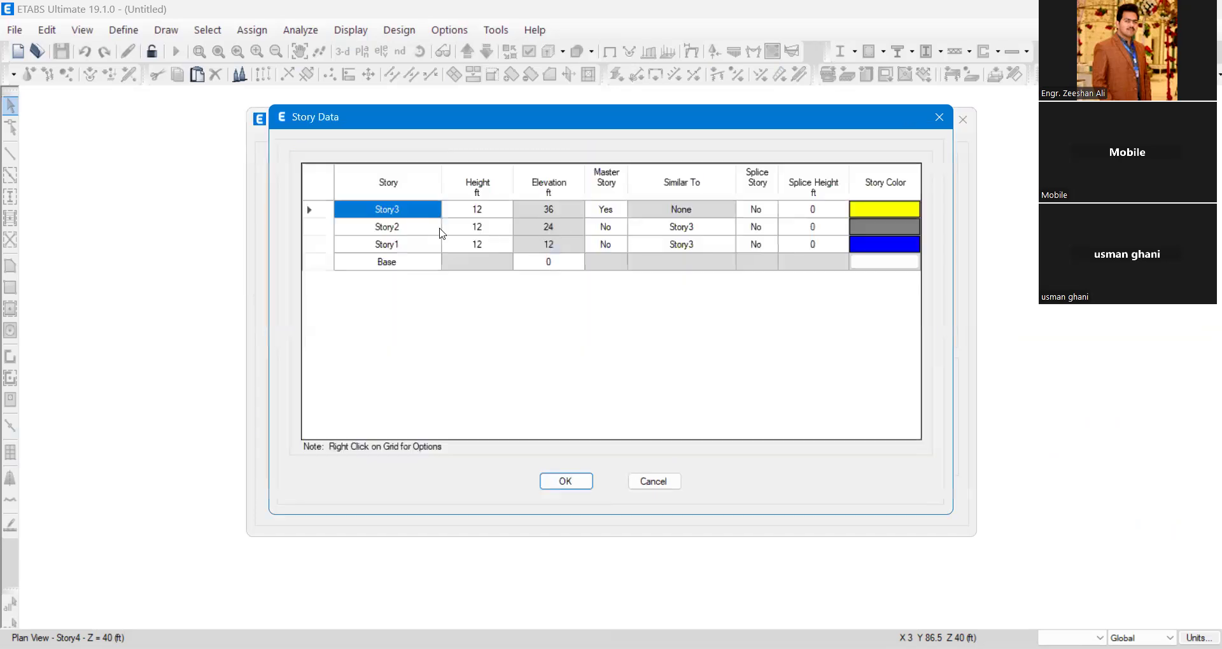
Set the height of Story3 to 8 ft in the story data
{"action": "double_click", "coordinate": [470, 212]}
{"action": "type", "text": "8"}
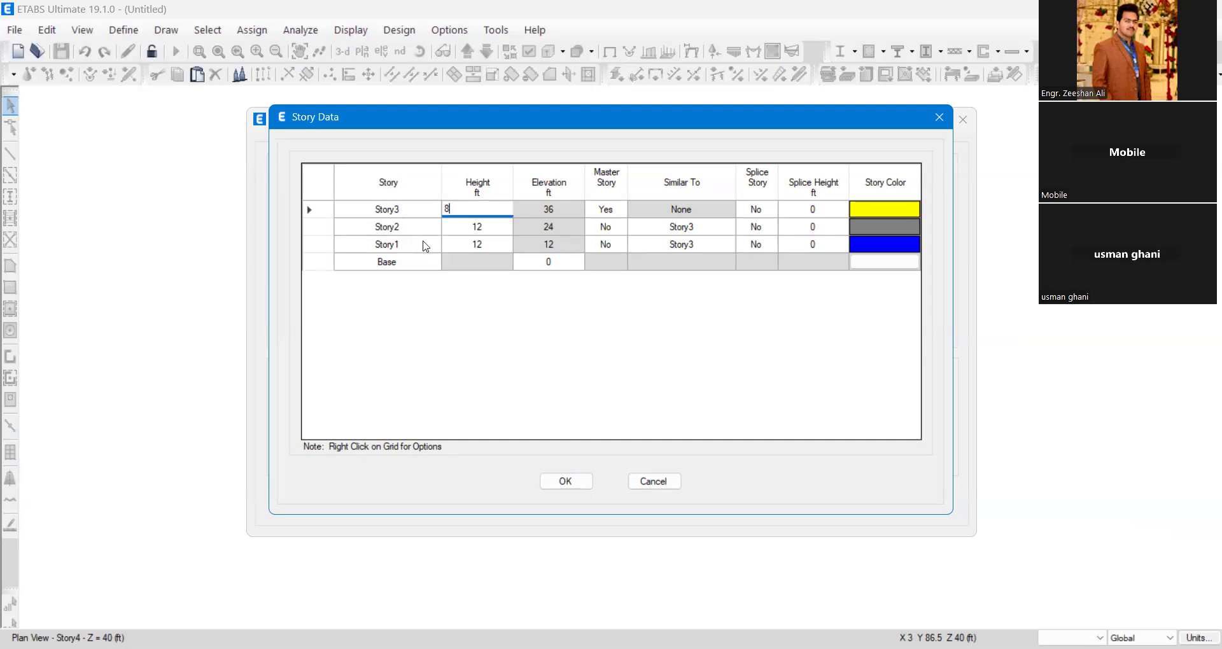
{"action": "left_click", "coordinate": [464, 229]}
{"action": "left_click", "coordinate": [457, 247]}
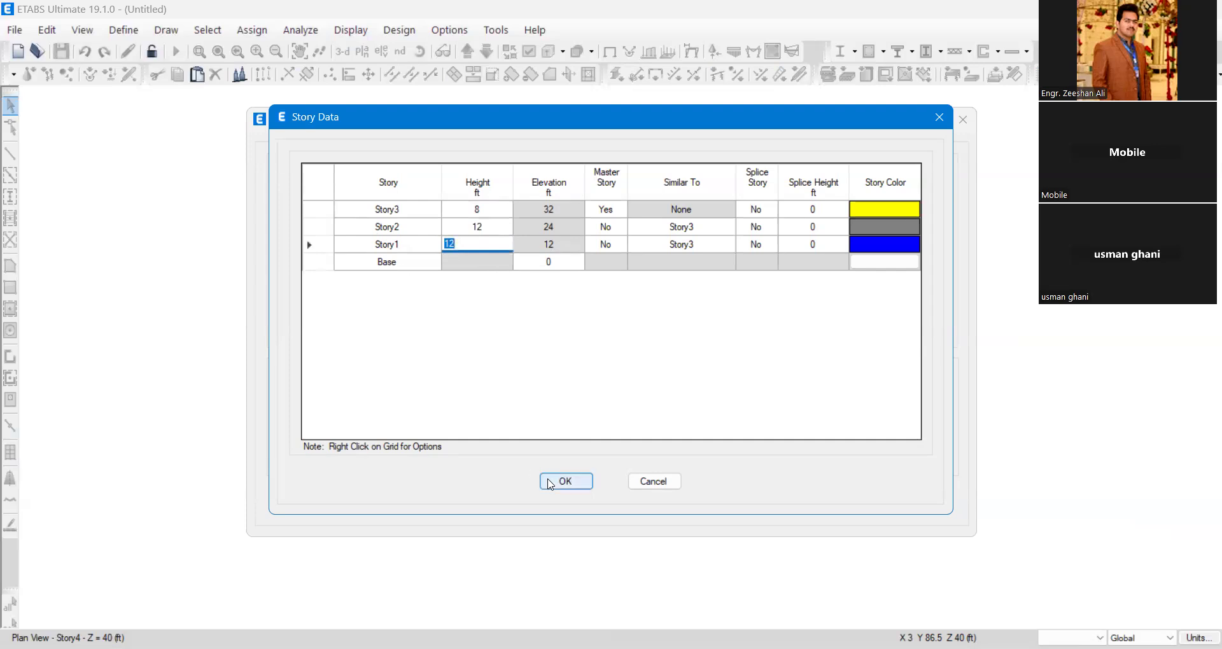
Set the heights of Story1 and Story2 to 10 ft
{"action": "left_click", "coordinate": [472, 245]}
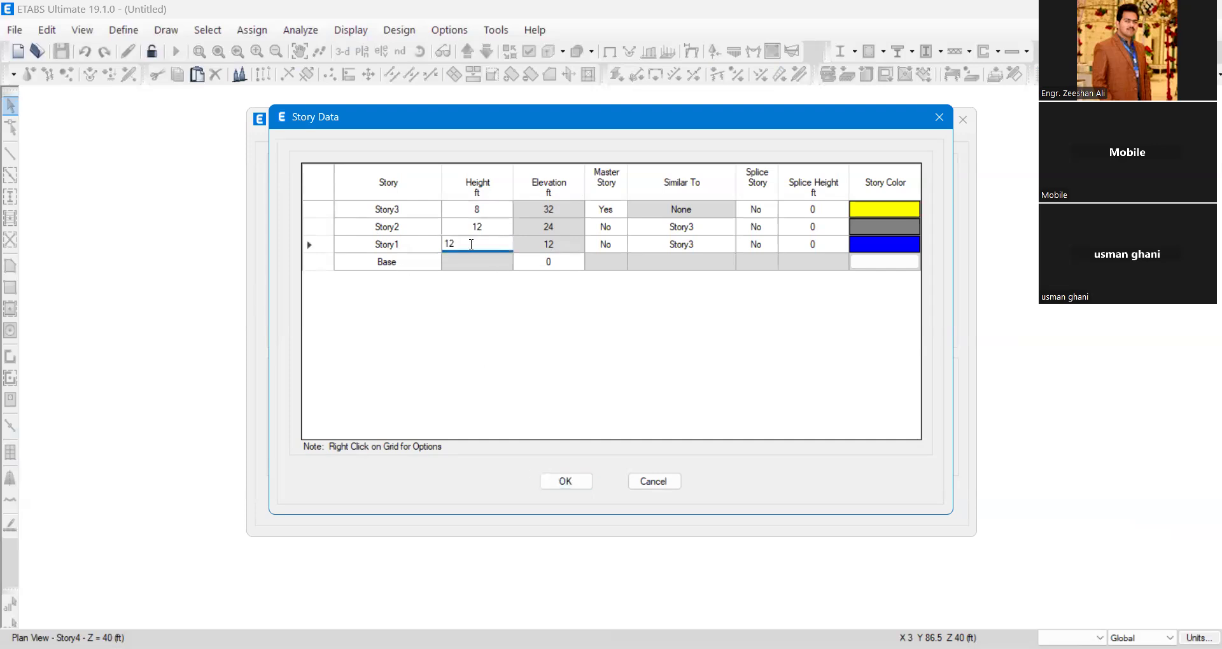
{"action": "key", "text": "BackSpace"}
{"action": "type", "text": "0"}
{"action": "left_click", "coordinate": [503, 226]}
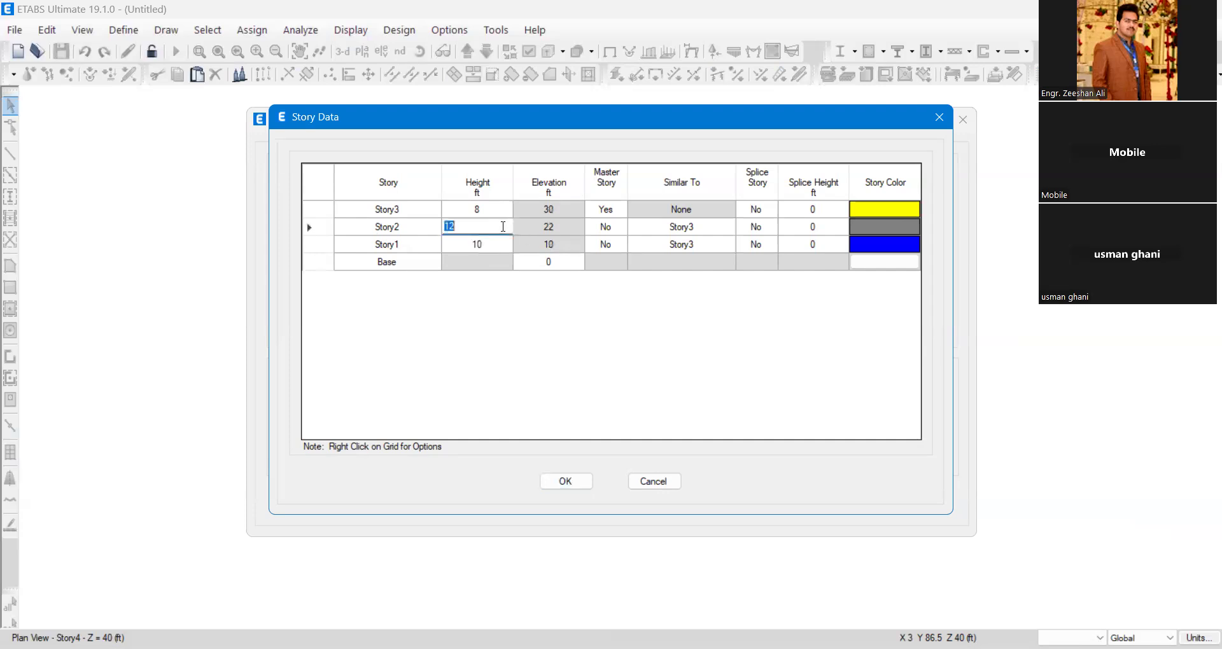
{"action": "type", "text": "10"}
{"action": "key", "text": "Return"}
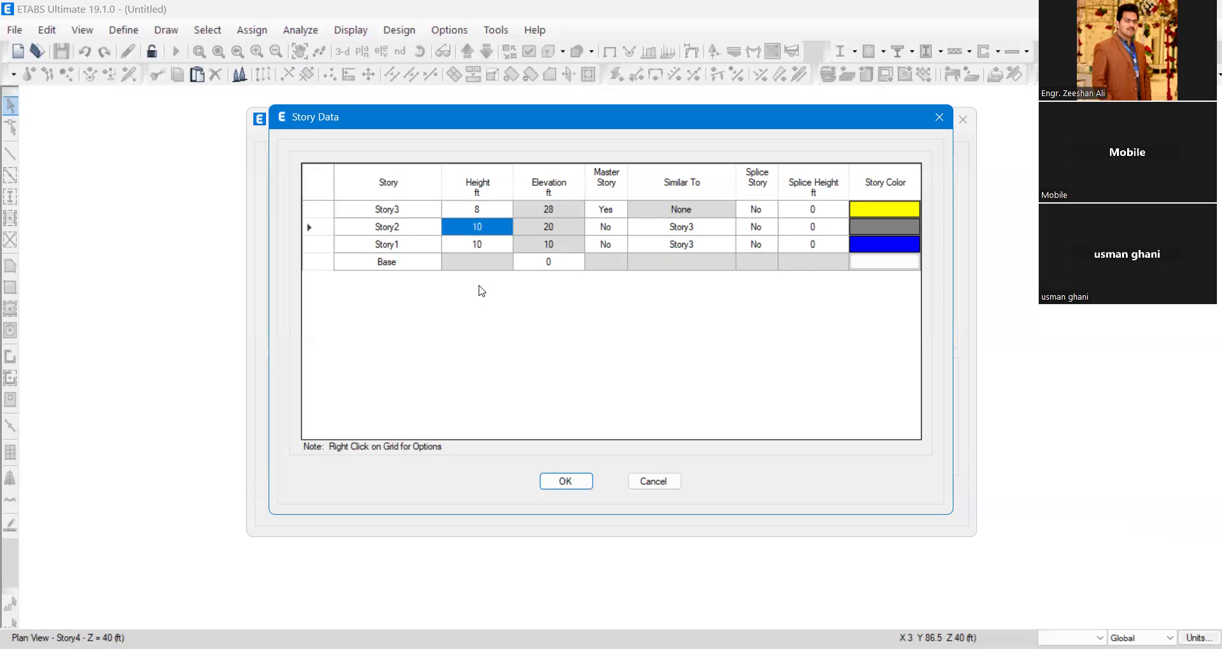
Set the heights of Story2 and Story1 to 11 ft and create the Grid Only model with the custom data
{"action": "type", "text": "11"}
{"action": "left_click", "coordinate": [485, 240]}
{"action": "type", "text": "11"}
{"action": "left_click", "coordinate": [480, 303]}
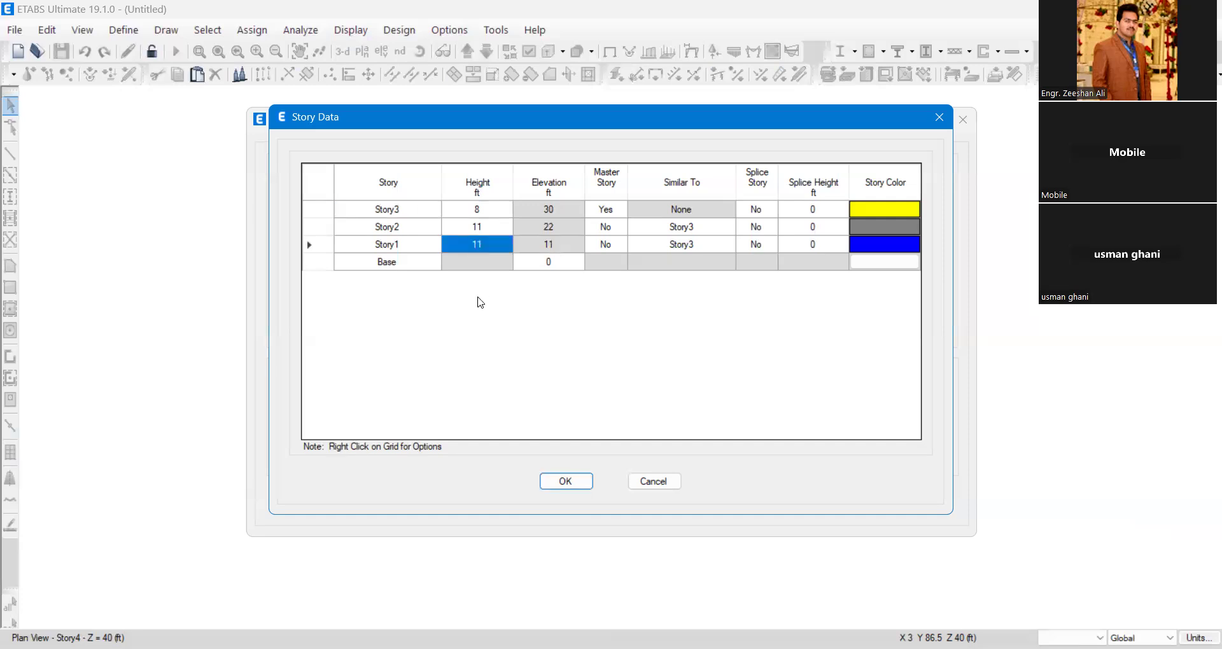
{"action": "left_click", "coordinate": [564, 482]}
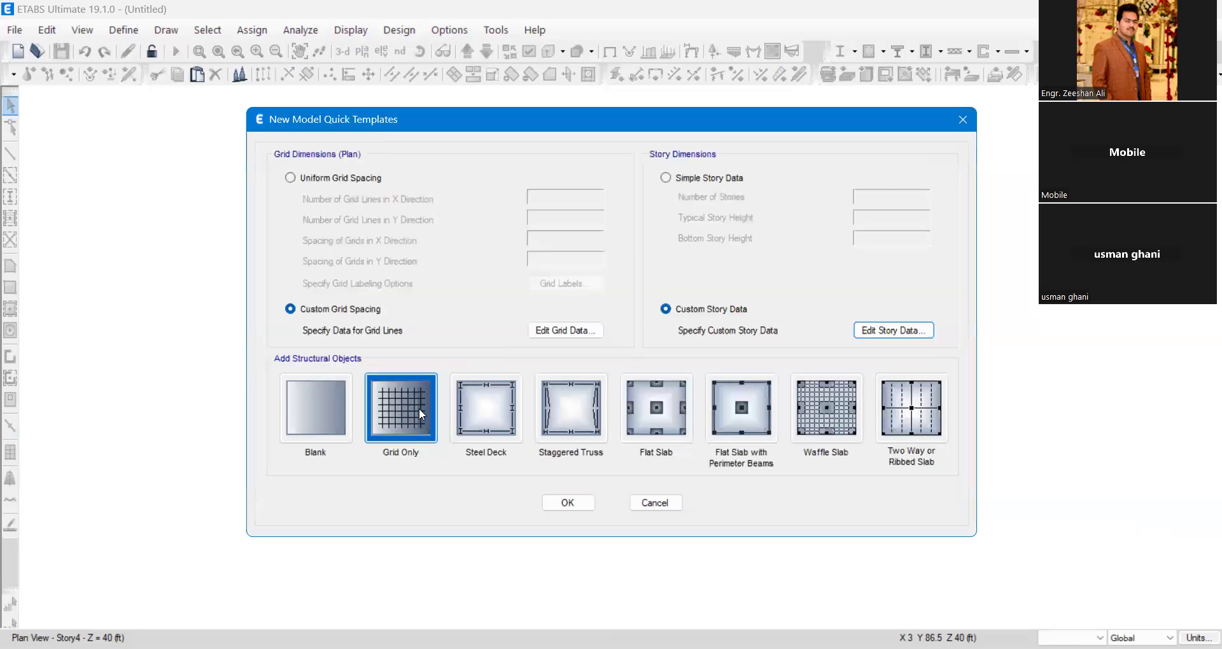
{"action": "left_click", "coordinate": [565, 502]}
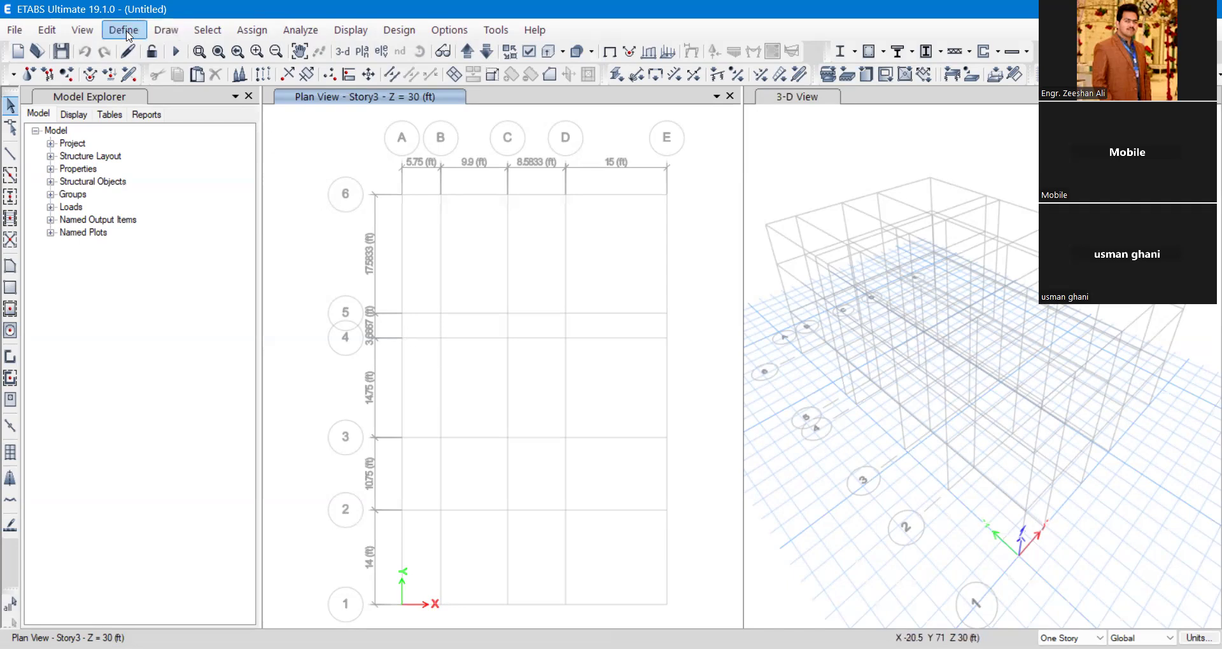
View the list of defined materials and close it without changes
{"action": "left_click", "coordinate": [128, 35]}
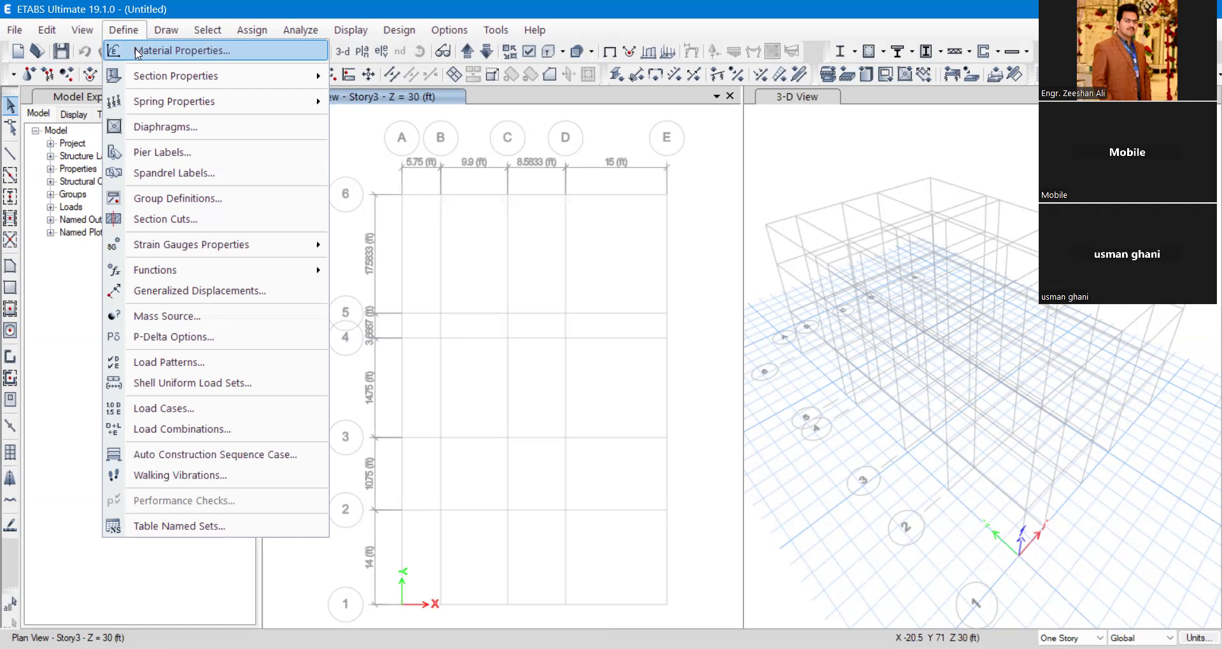
{"action": "left_click", "coordinate": [136, 53]}
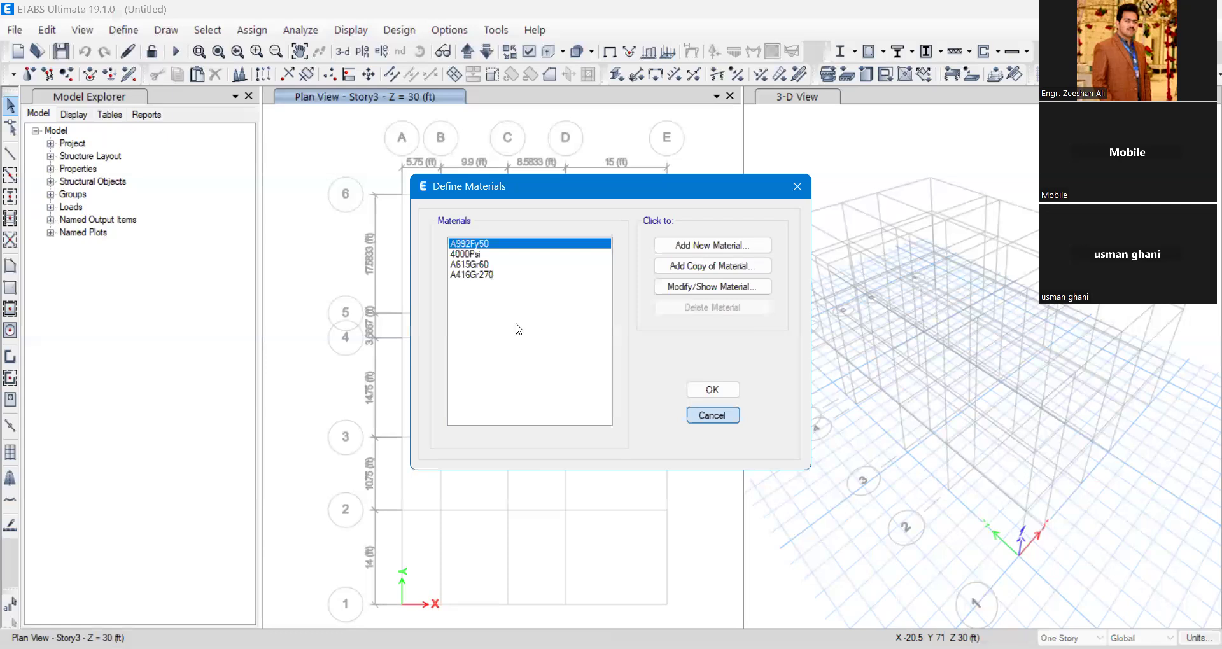
{"action": "key", "text": "Escape"}
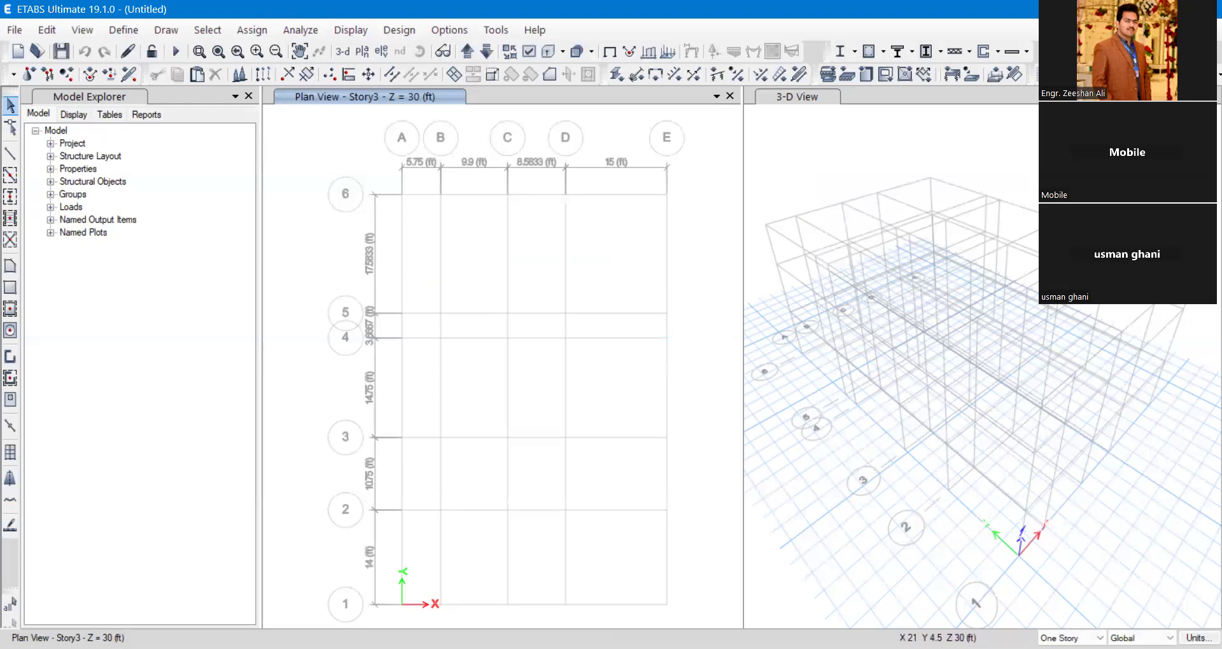
Switch to the floor plan PDF in the browser and examine the column layout against grid lines 1 to 5 and A to F
{"action": "key", "text": "alt+Tab"}
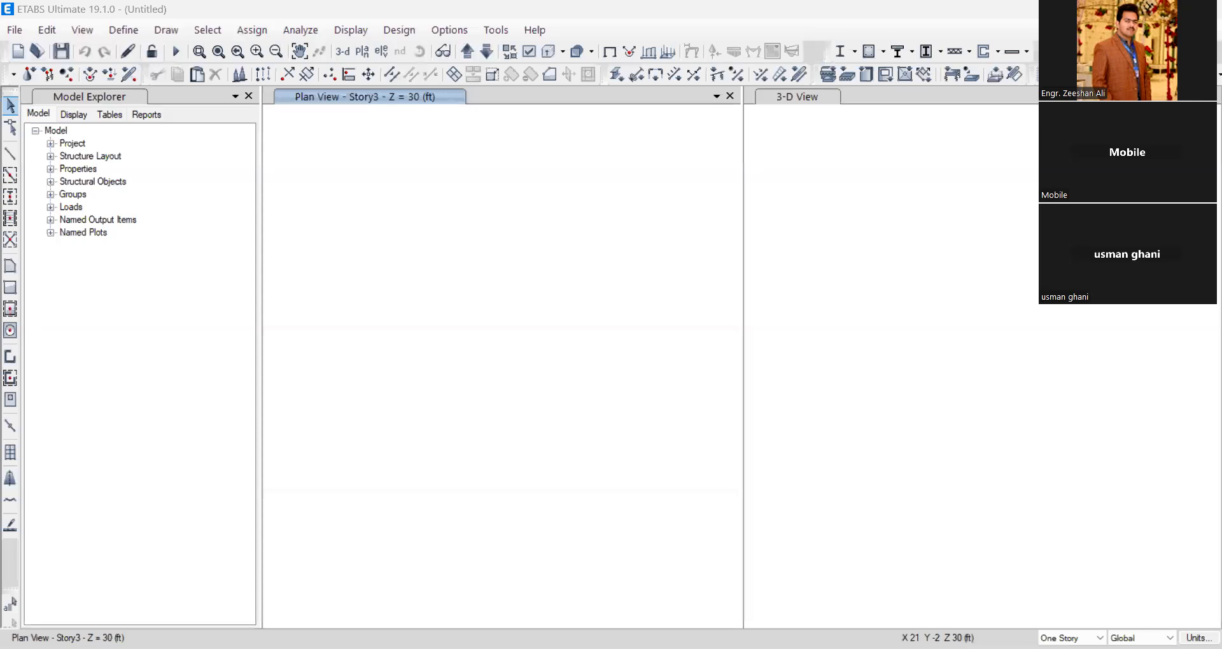
{"action": "key", "text": "alt+Tab"}
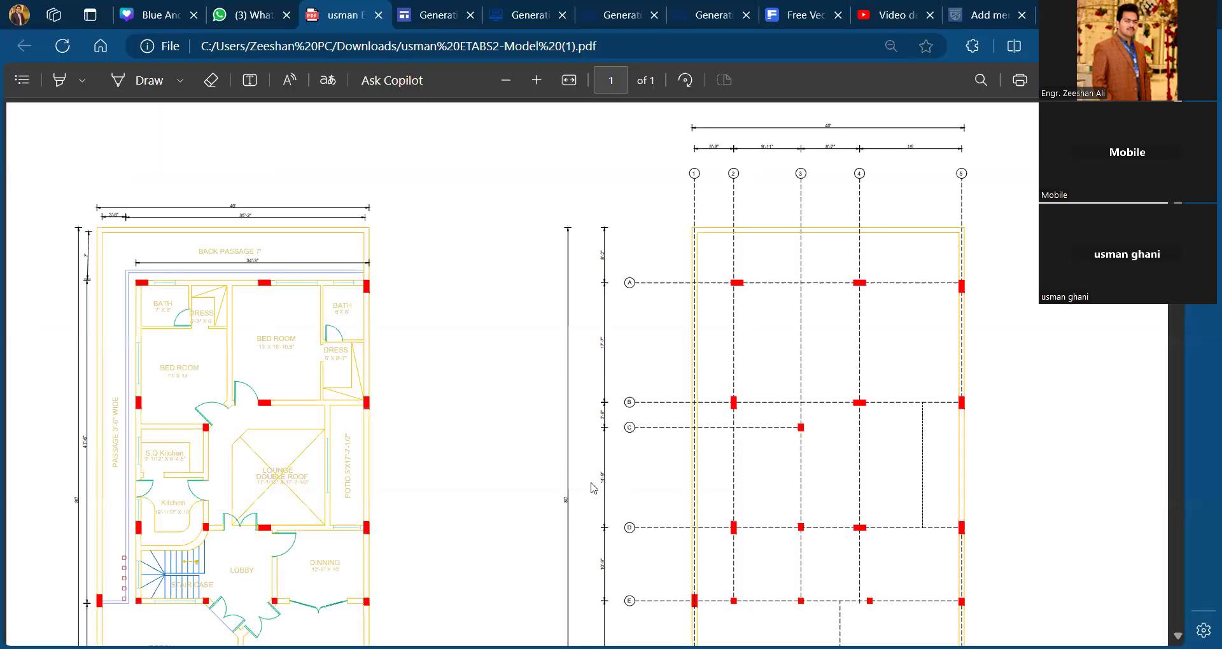
{"action": "scroll", "coordinate": [561, 489], "scroll_direction": "down", "scroll_amount": 2}
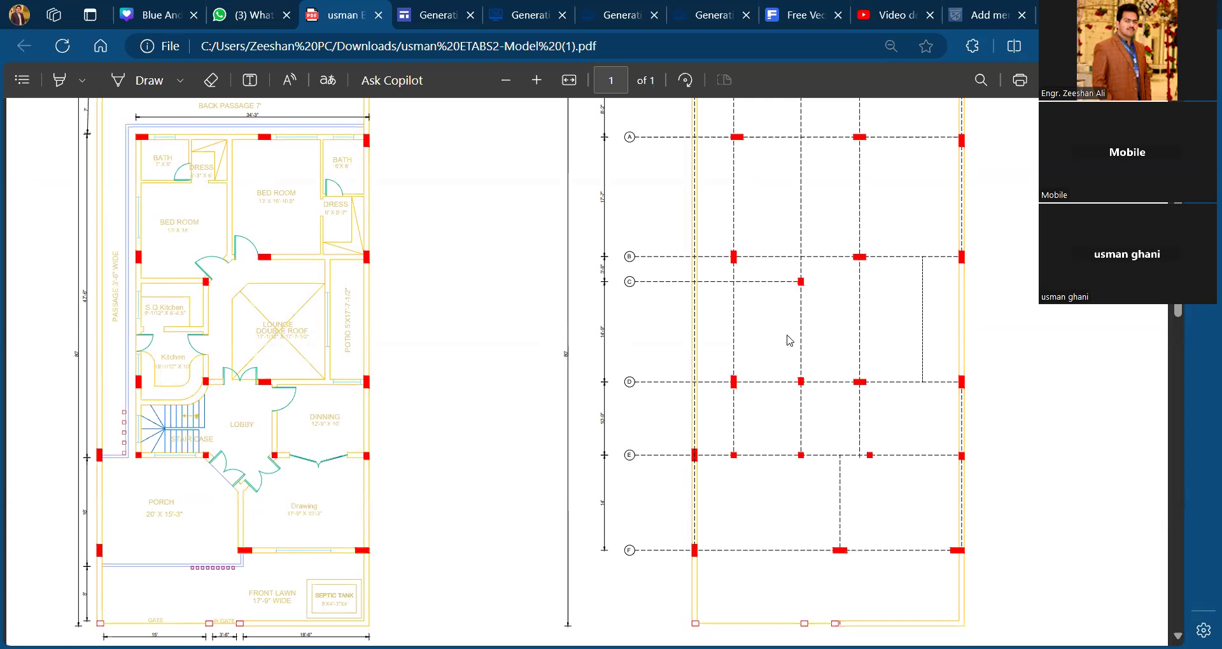
{"action": "scroll", "coordinate": [790, 338], "scroll_direction": "up", "scroll_amount": 2}
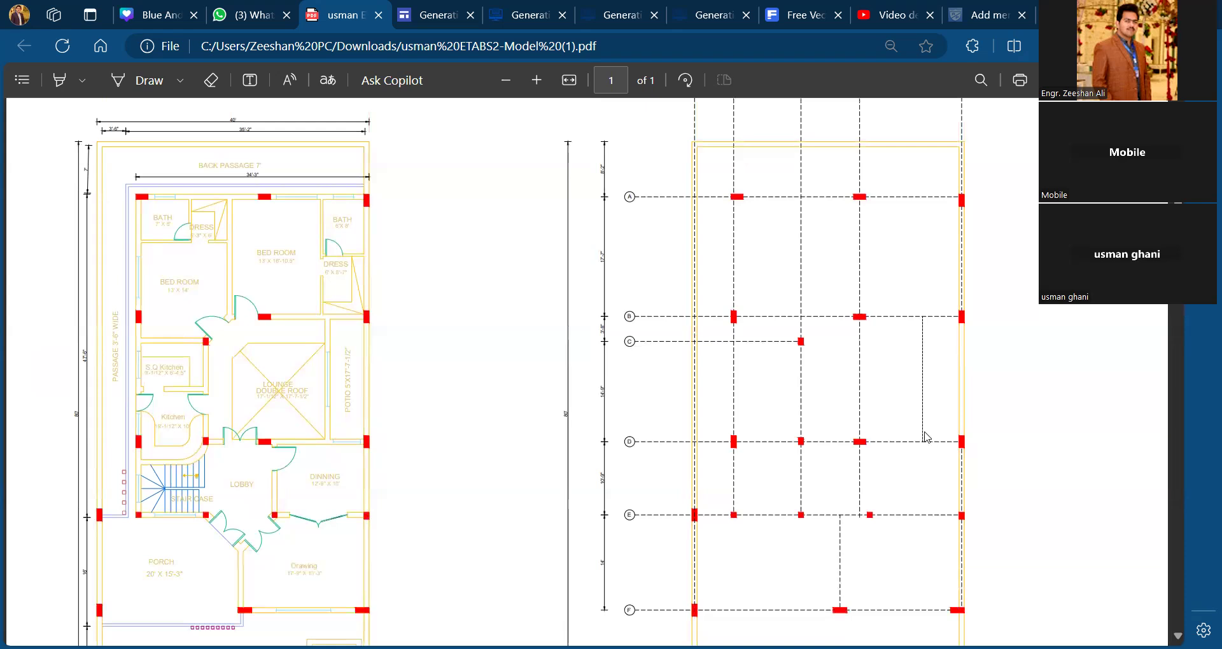
{"action": "scroll", "coordinate": [922, 322], "scroll_direction": "up", "scroll_amount": 2}
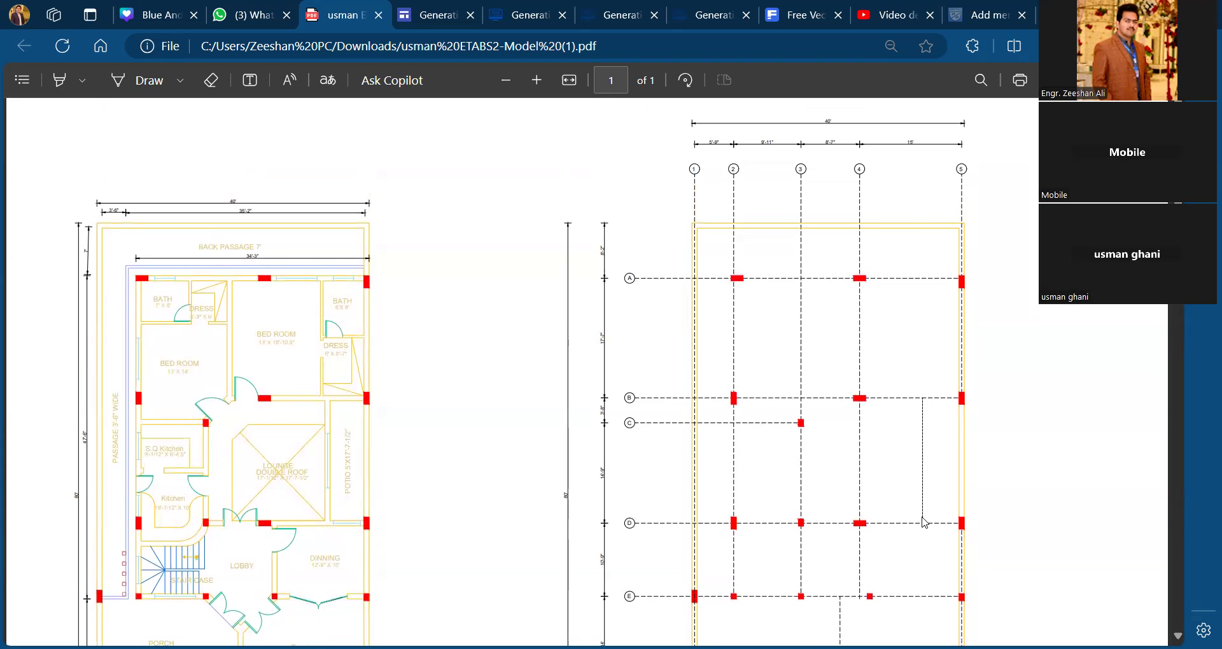
{"action": "scroll", "coordinate": [924, 522], "scroll_direction": "down", "scroll_amount": 2}
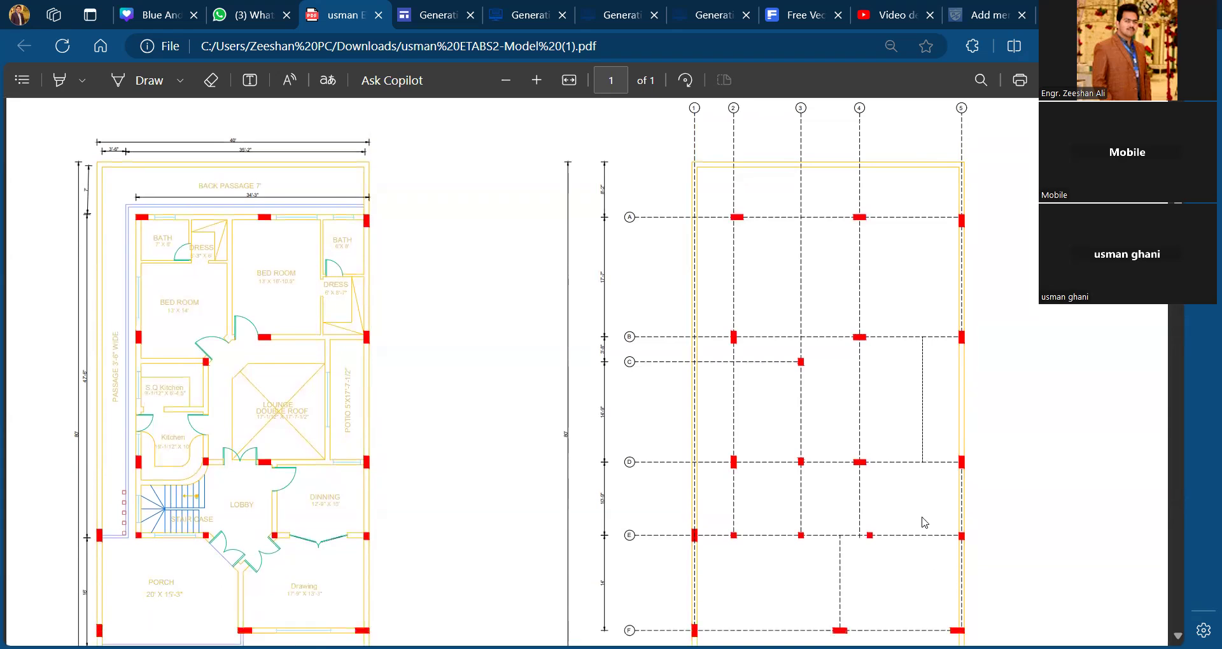
Examine the ground floor grid plan's column positions and bay dimensions across grid lines 1 to 5 and A to F
{"action": "scroll", "coordinate": [925, 522], "scroll_direction": "up", "scroll_amount": 2}
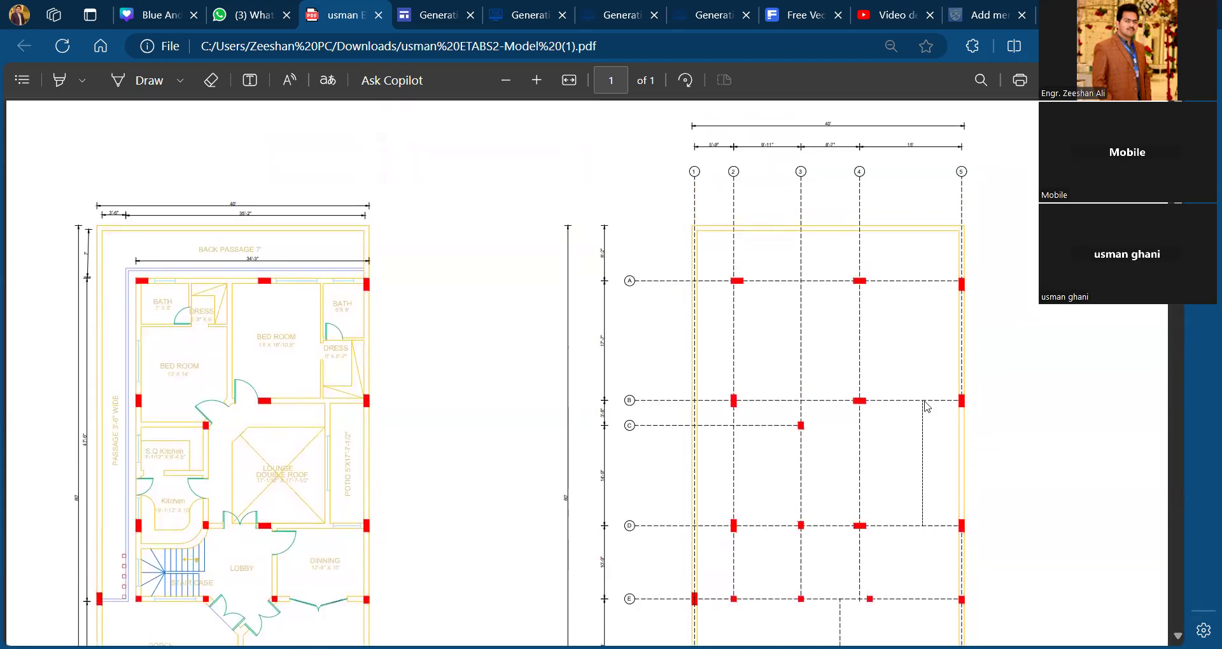
{"action": "scroll", "coordinate": [718, 390], "scroll_direction": "down", "scroll_amount": 2}
{"action": "scroll", "coordinate": [808, 465], "scroll_direction": "down", "scroll_amount": 4}
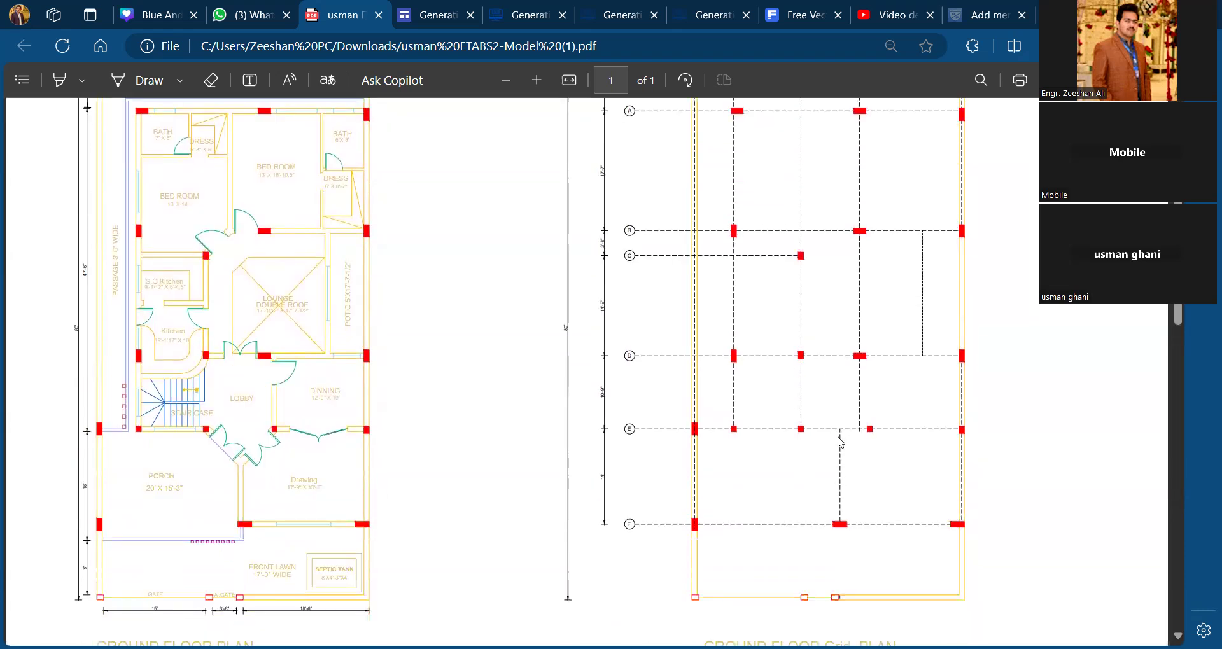
{"action": "scroll", "coordinate": [841, 442], "scroll_direction": "up", "scroll_amount": 2}
{"action": "scroll", "coordinate": [841, 443], "scroll_direction": "up", "scroll_amount": 4}
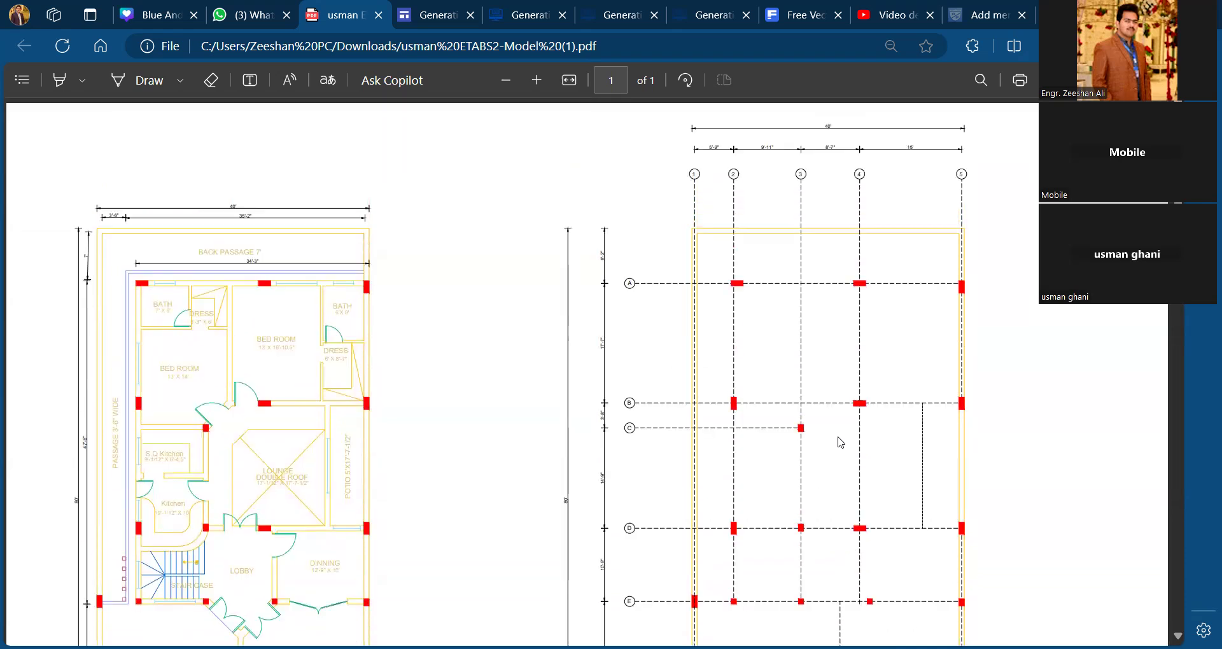
{"action": "scroll", "coordinate": [837, 230], "scroll_direction": "down", "scroll_amount": 2}
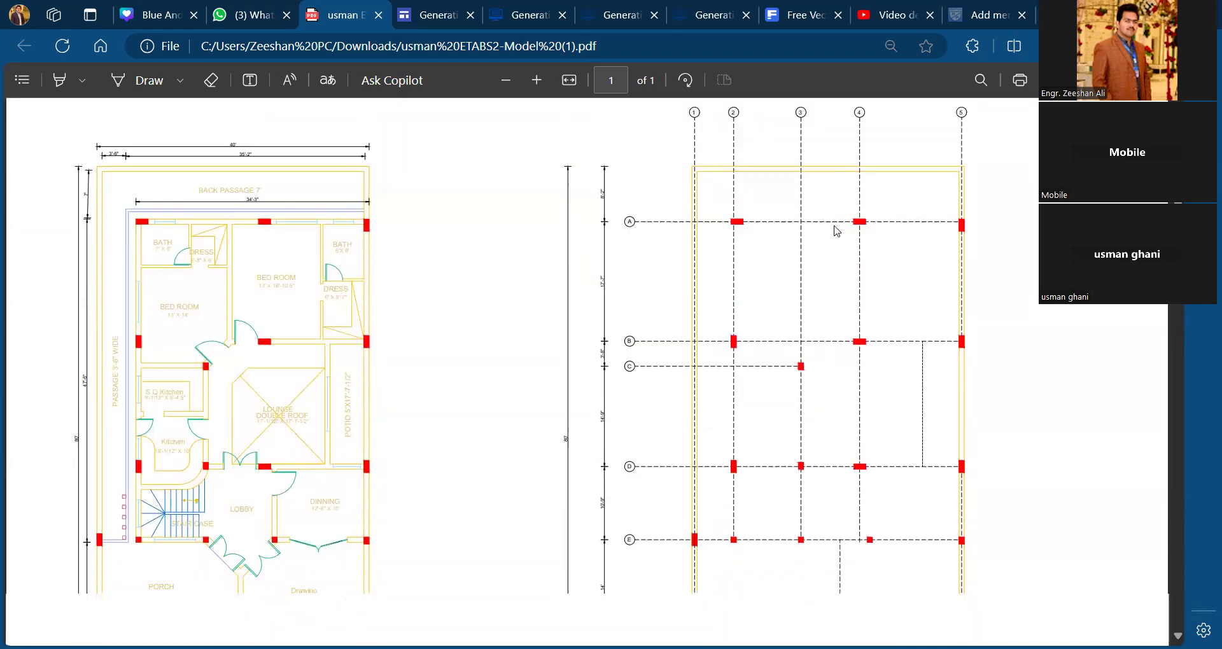
{"action": "scroll", "coordinate": [835, 305], "scroll_direction": "down", "scroll_amount": 1}
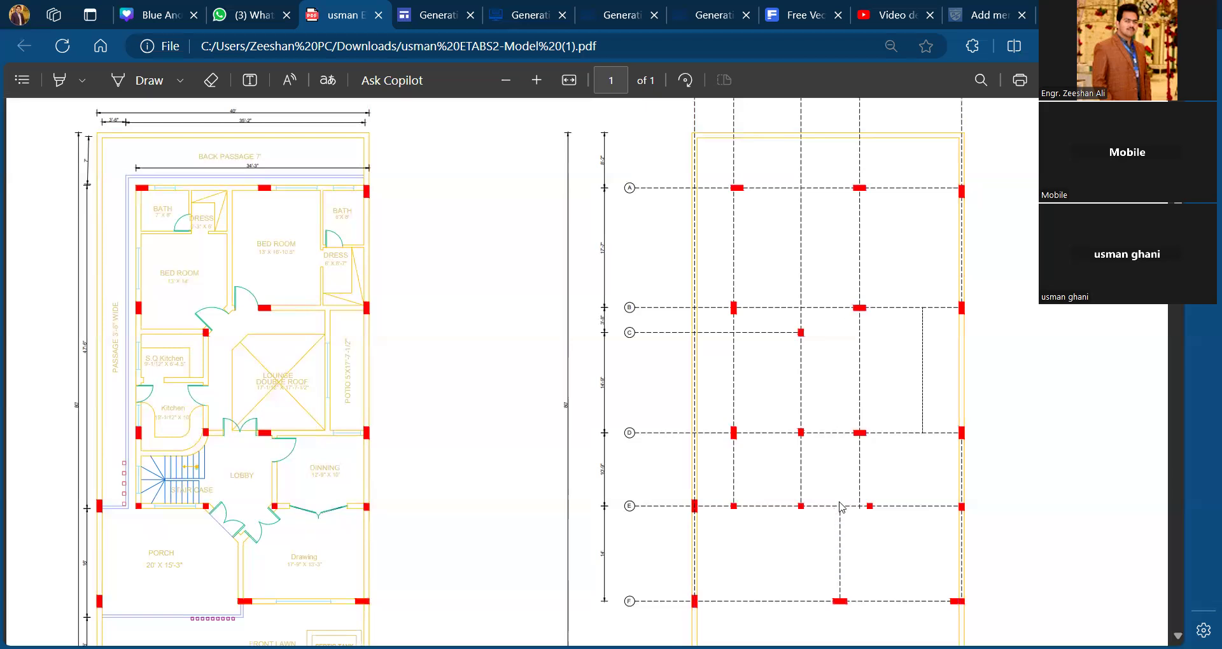
{"action": "scroll", "coordinate": [839, 388], "scroll_direction": "up", "scroll_amount": 3}
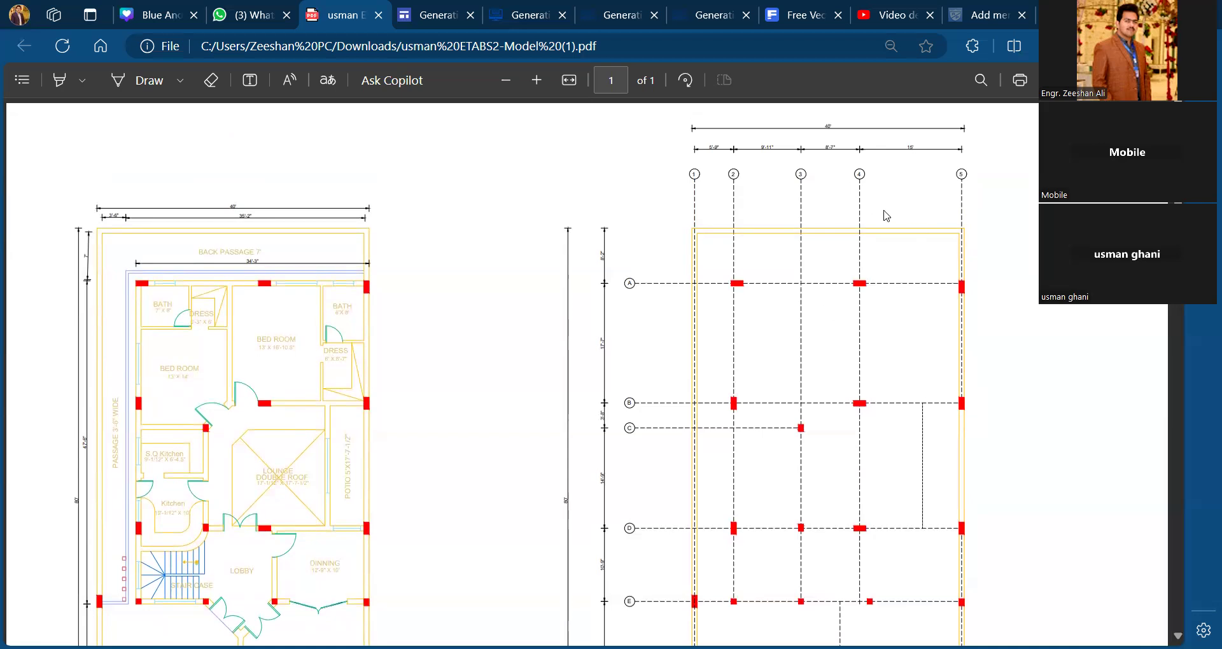
{"action": "scroll", "coordinate": [806, 341], "scroll_direction": "down", "scroll_amount": 3}
{"action": "scroll", "coordinate": [822, 175], "scroll_direction": "up", "scroll_amount": 3}
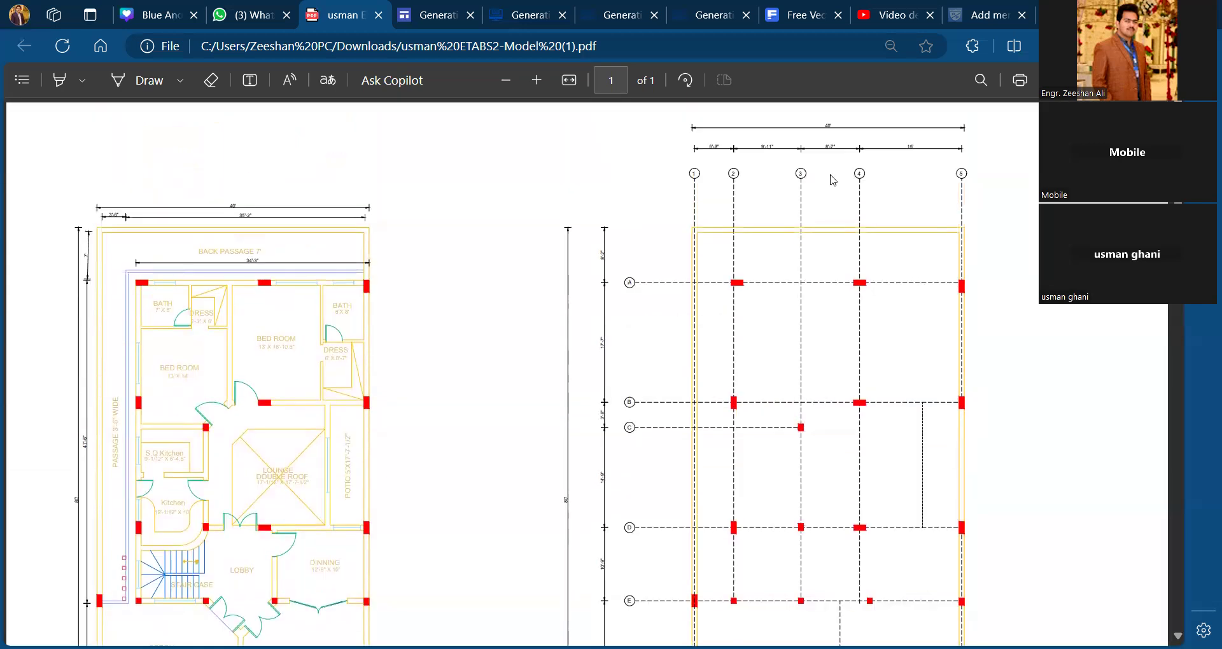
{"action": "scroll", "coordinate": [834, 191], "scroll_direction": "down", "scroll_amount": 5}
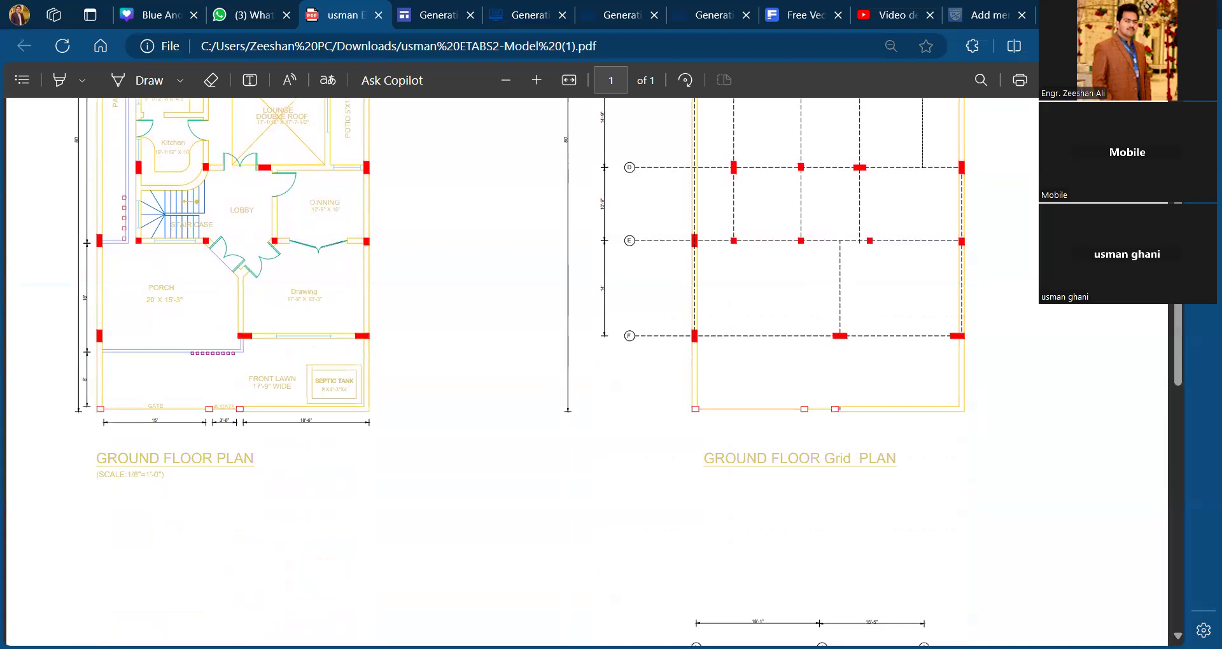
{"action": "scroll", "coordinate": [735, 332], "scroll_direction": "up", "scroll_amount": 5}
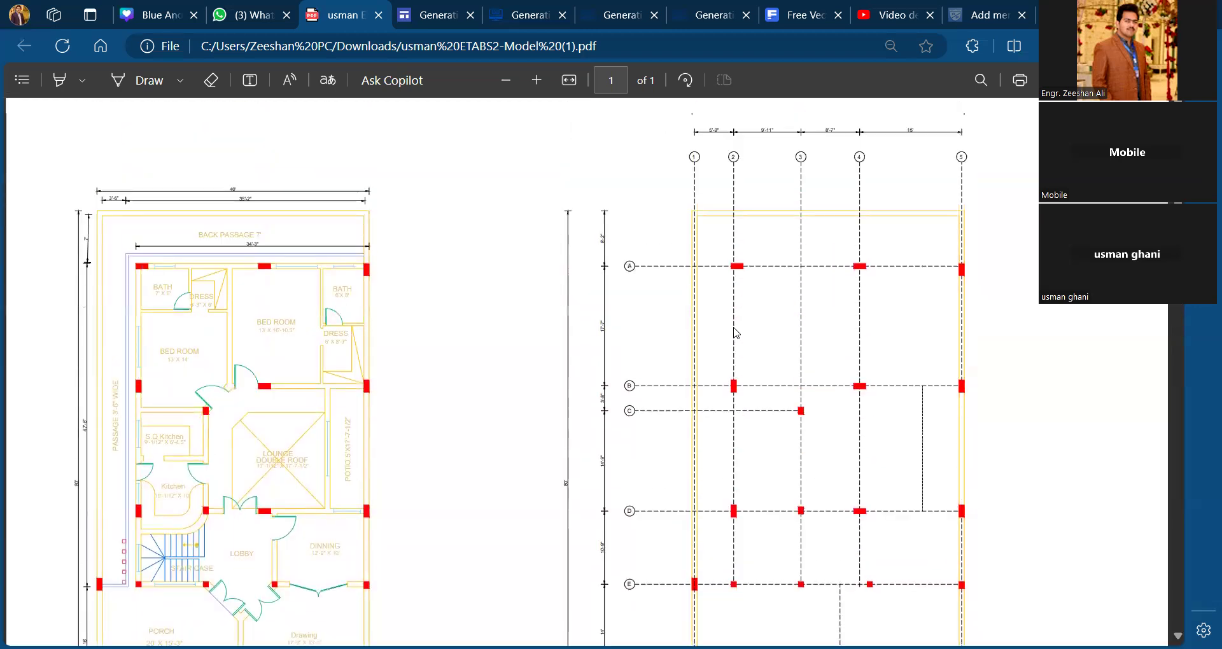
{"action": "scroll", "coordinate": [808, 331], "scroll_direction": "down", "scroll_amount": 3}
{"action": "scroll", "coordinate": [809, 331], "scroll_direction": "up", "scroll_amount": 1}
{"action": "scroll", "coordinate": [808, 331], "scroll_direction": "up", "scroll_amount": 2}
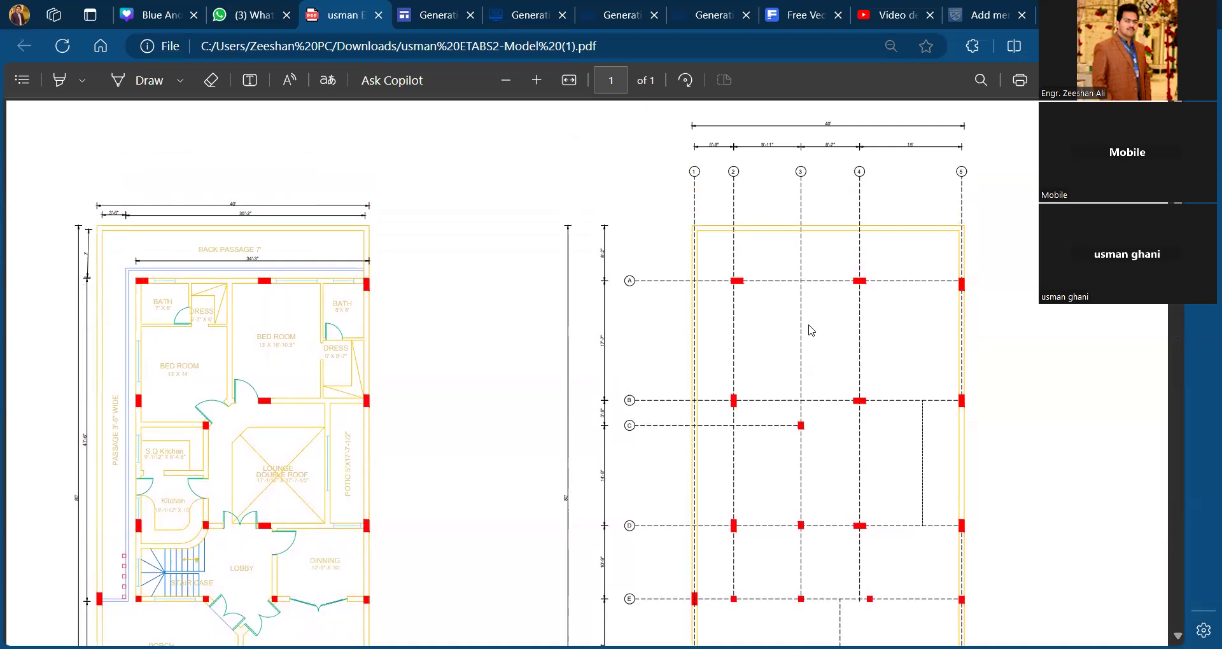
{"action": "scroll", "coordinate": [810, 330], "scroll_direction": "down", "scroll_amount": 2}
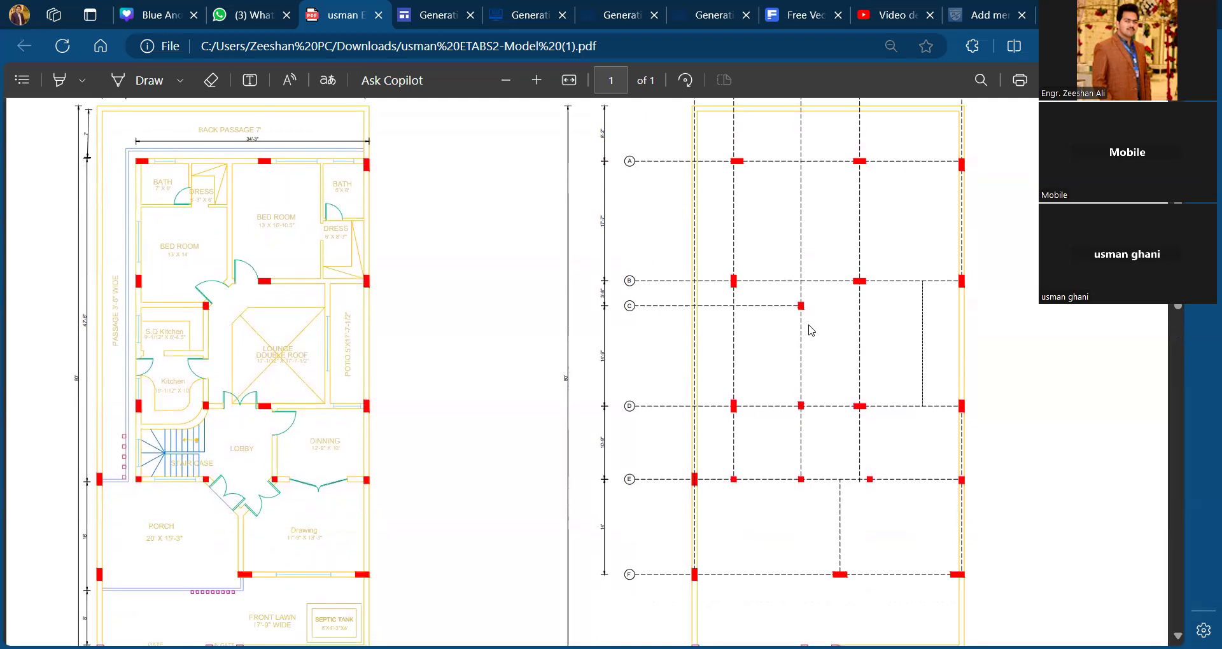
{"action": "scroll", "coordinate": [805, 321], "scroll_direction": "up", "scroll_amount": 1}
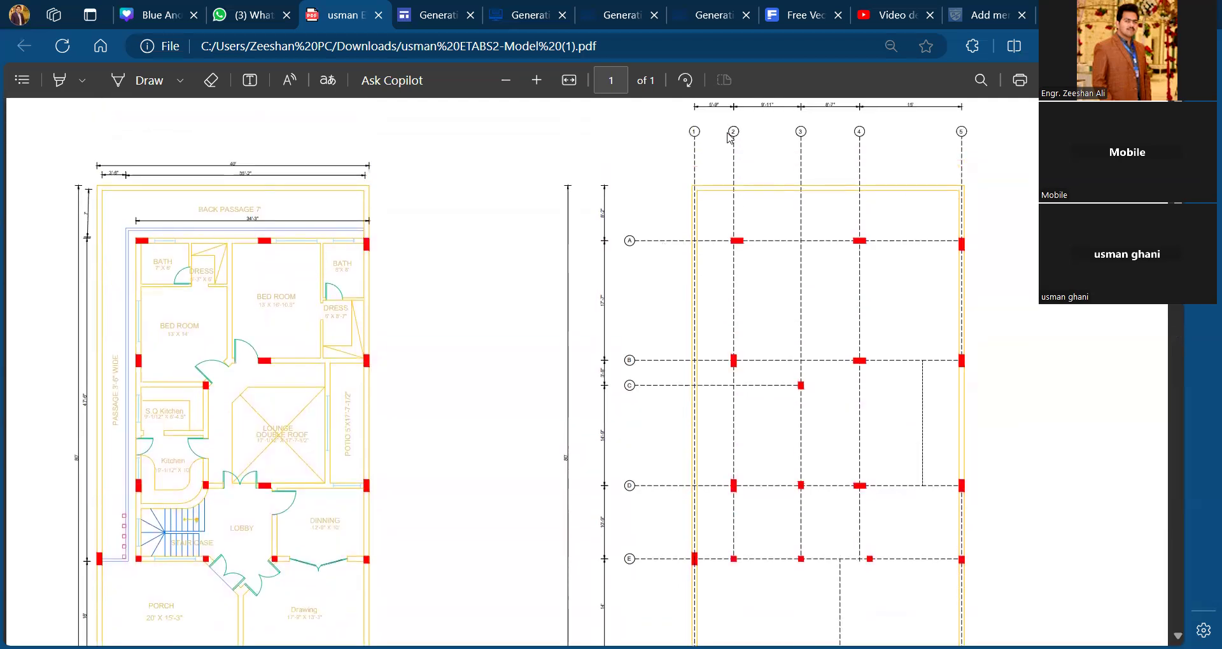
{"action": "scroll", "coordinate": [824, 375], "scroll_direction": "down", "scroll_amount": 1}
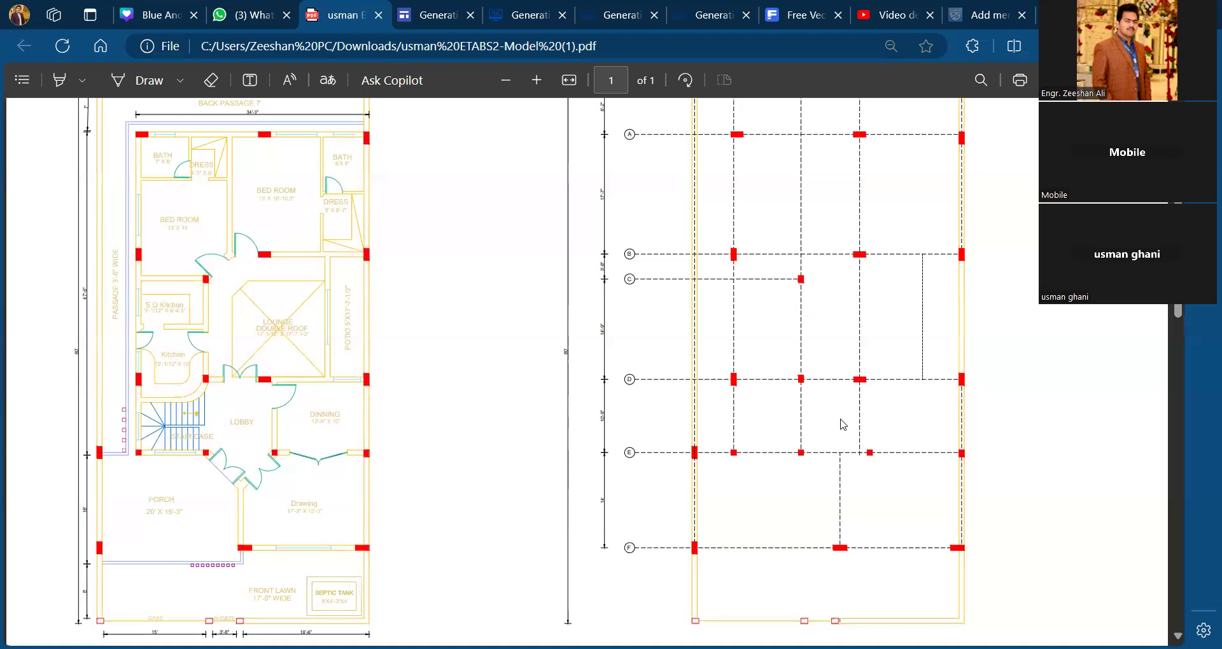
{"action": "scroll", "coordinate": [840, 425], "scroll_direction": "up", "scroll_amount": 1}
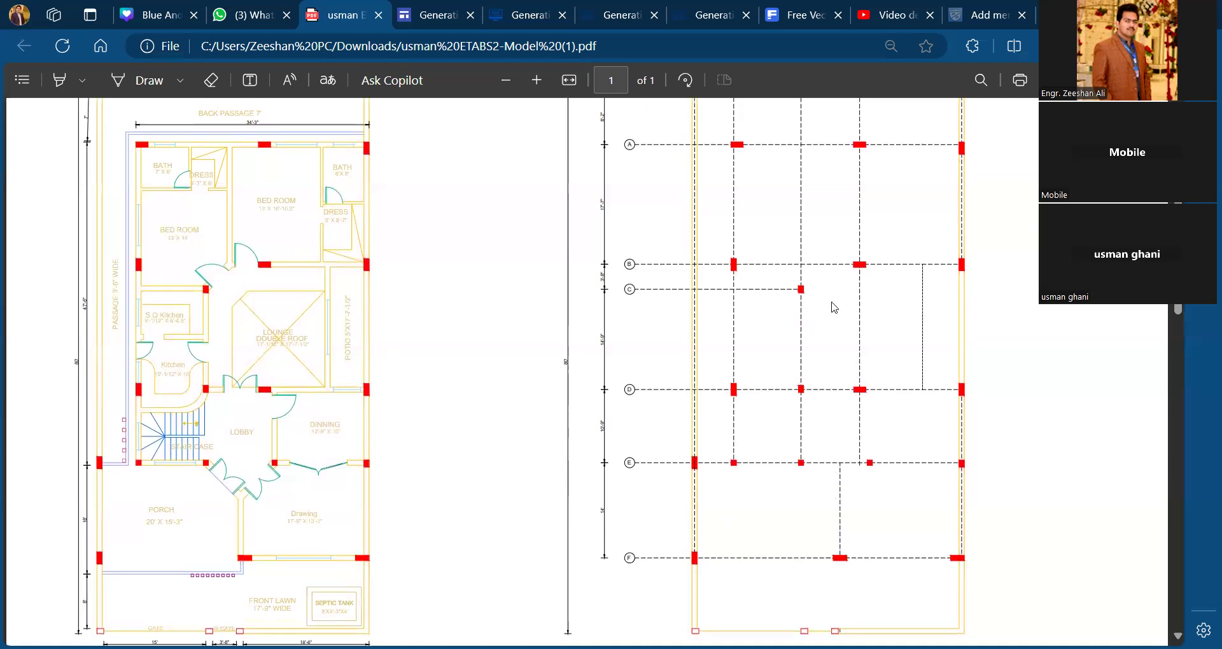
{"action": "scroll", "coordinate": [832, 318], "scroll_direction": "up", "scroll_amount": 1}
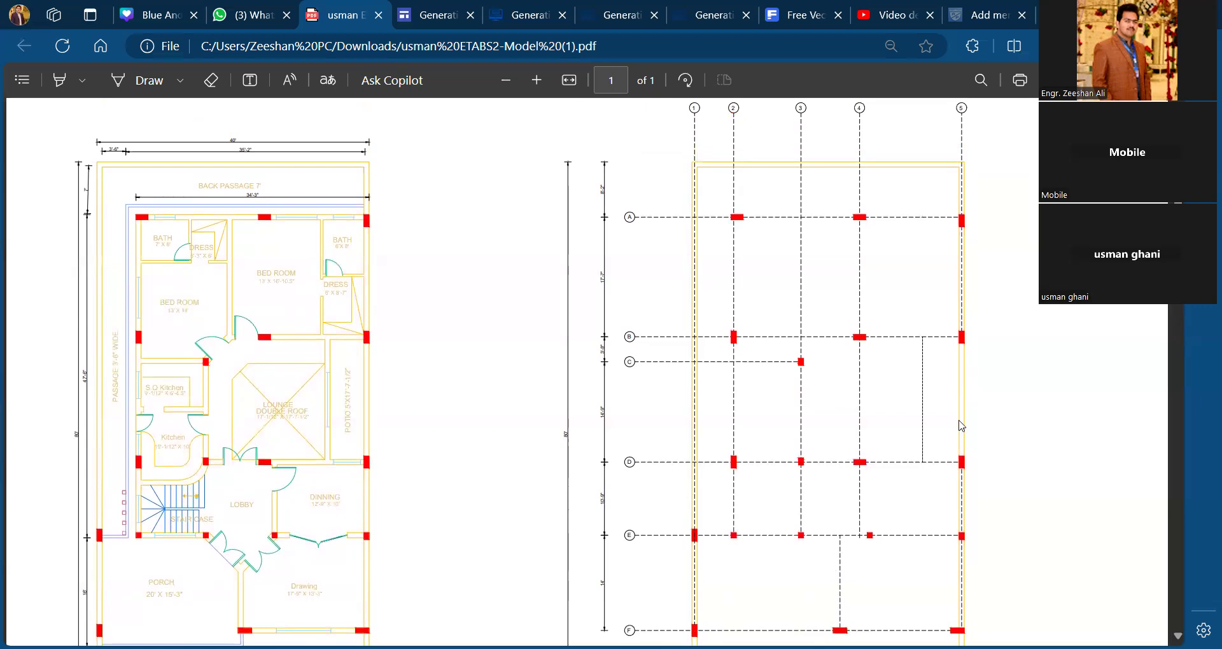
{"action": "scroll", "coordinate": [961, 453], "scroll_direction": "down", "scroll_amount": 3}
{"action": "scroll", "coordinate": [962, 454], "scroll_direction": "up", "scroll_amount": 2}
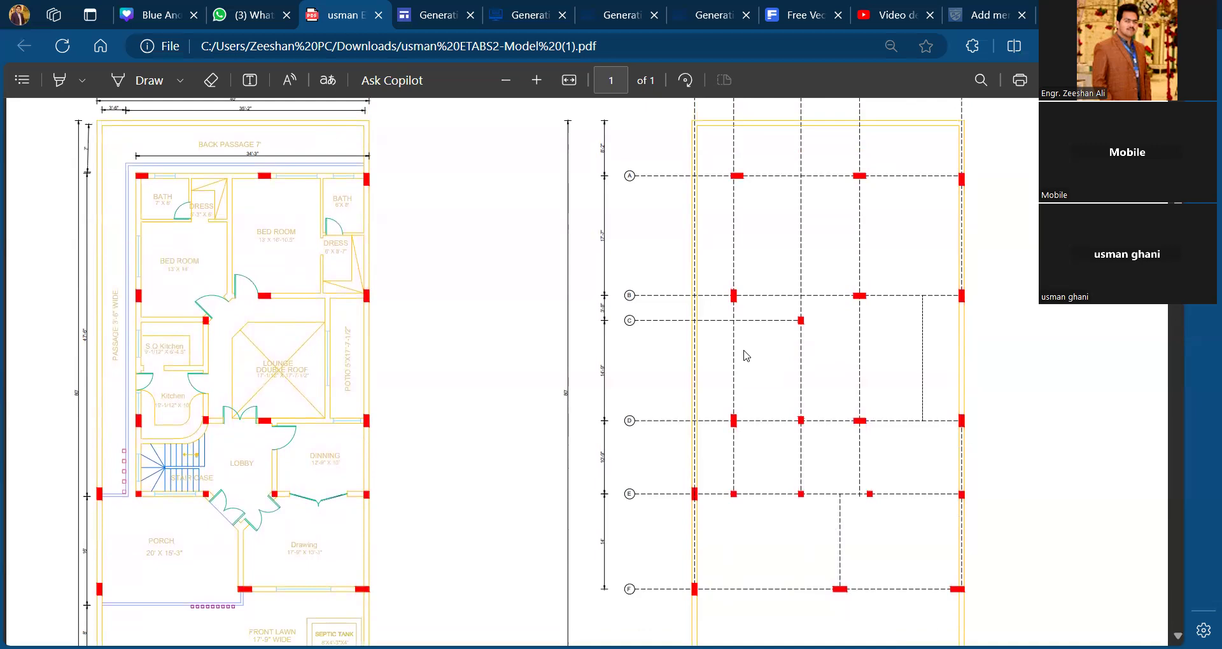
{"action": "scroll", "coordinate": [754, 453], "scroll_direction": "up", "scroll_amount": 3}
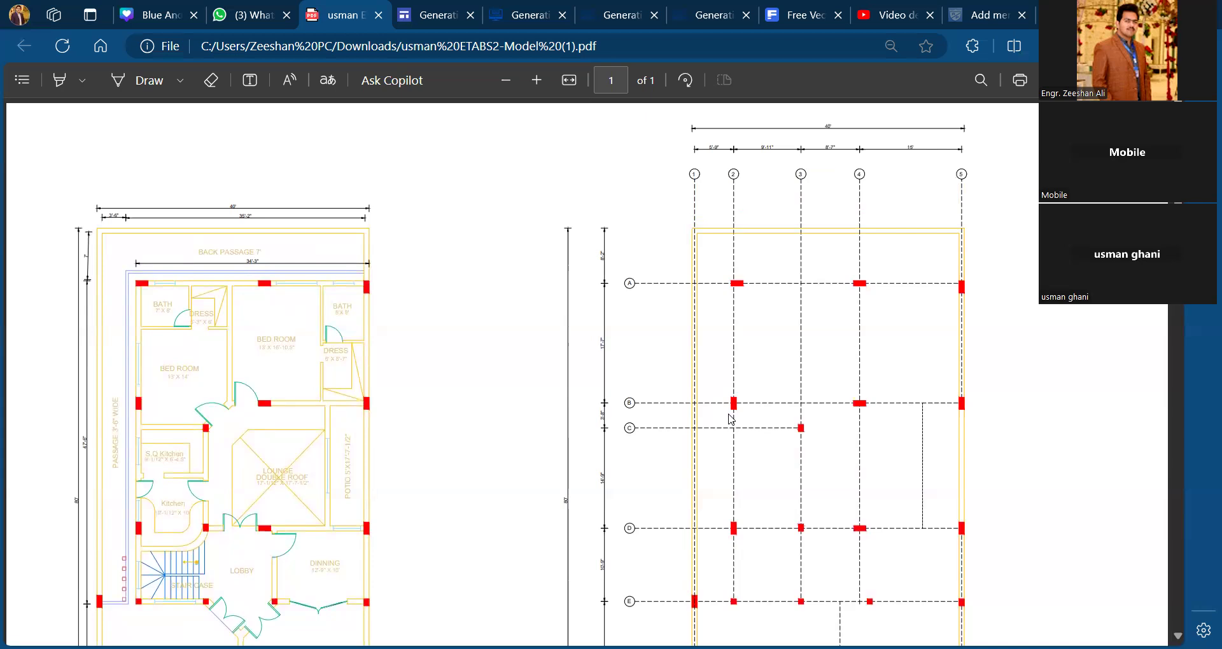
Inspect the columns along grid line 5 up close and how they sit on the boundary wall
{"action": "scroll", "coordinate": [968, 280], "scroll_direction": "up", "scroll_amount": 5, "text": "ctrl"}
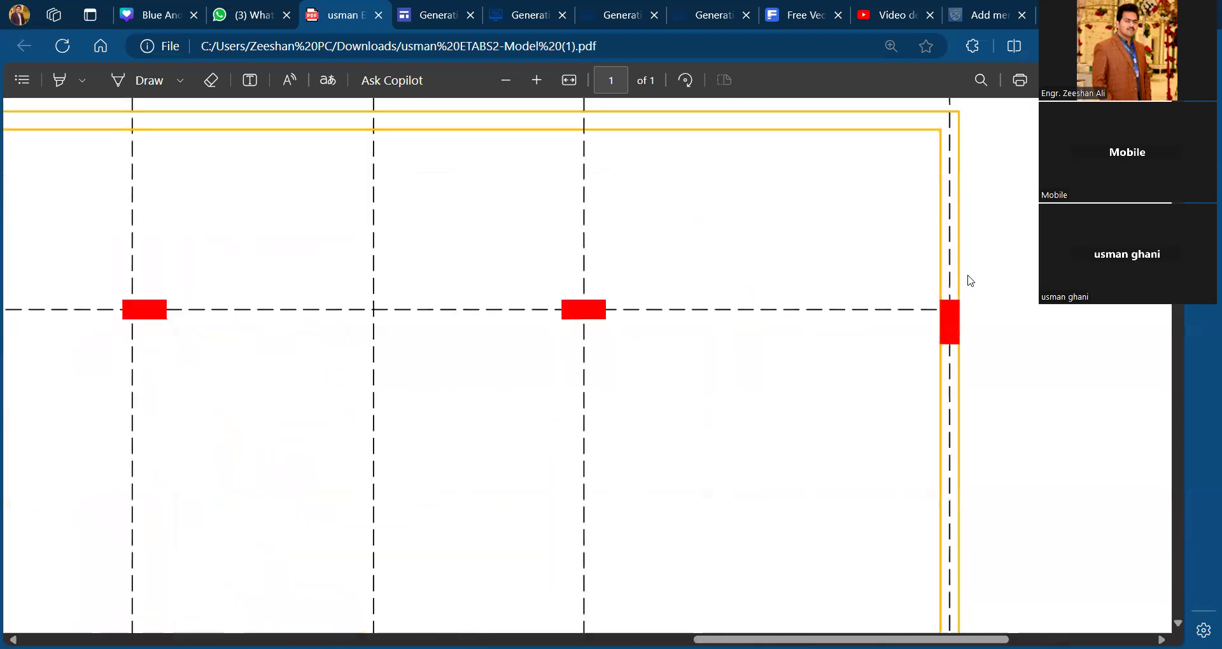
{"action": "scroll", "coordinate": [914, 385], "scroll_direction": "down", "scroll_amount": 3, "text": "ctrl"}
{"action": "scroll", "coordinate": [915, 383], "scroll_direction": "up", "scroll_amount": 2, "text": "ctrl"}
{"action": "scroll", "coordinate": [915, 384], "scroll_direction": "down", "scroll_amount": 1}
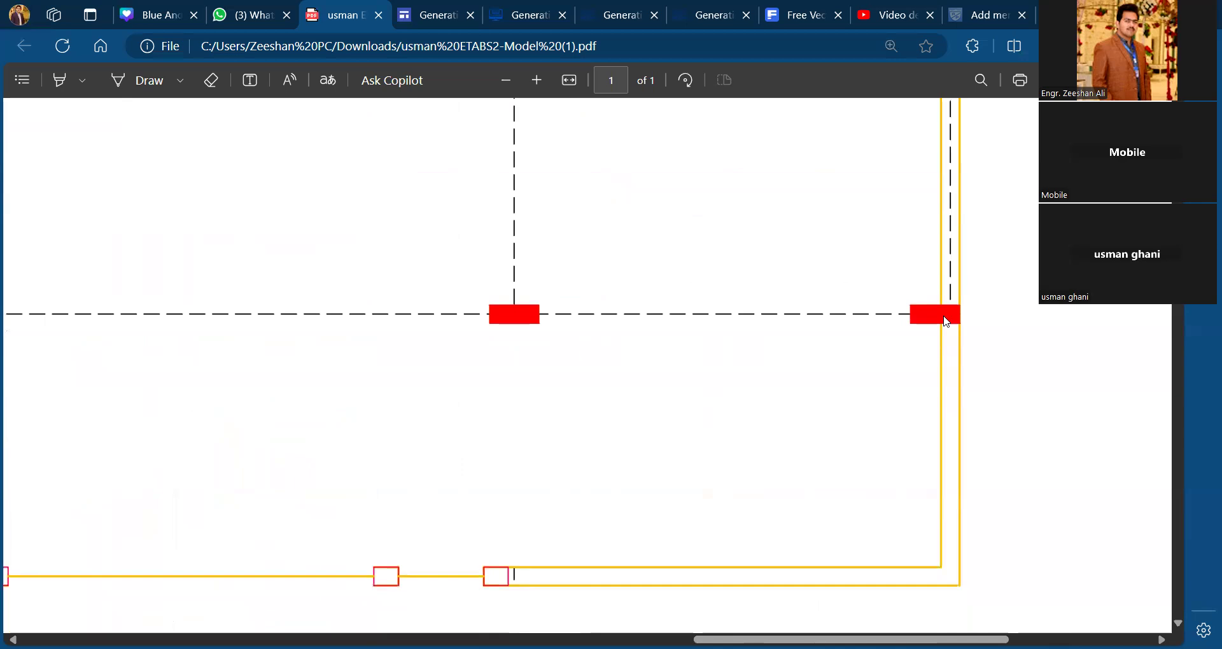
{"action": "scroll", "coordinate": [947, 322], "scroll_direction": "up", "scroll_amount": 5}
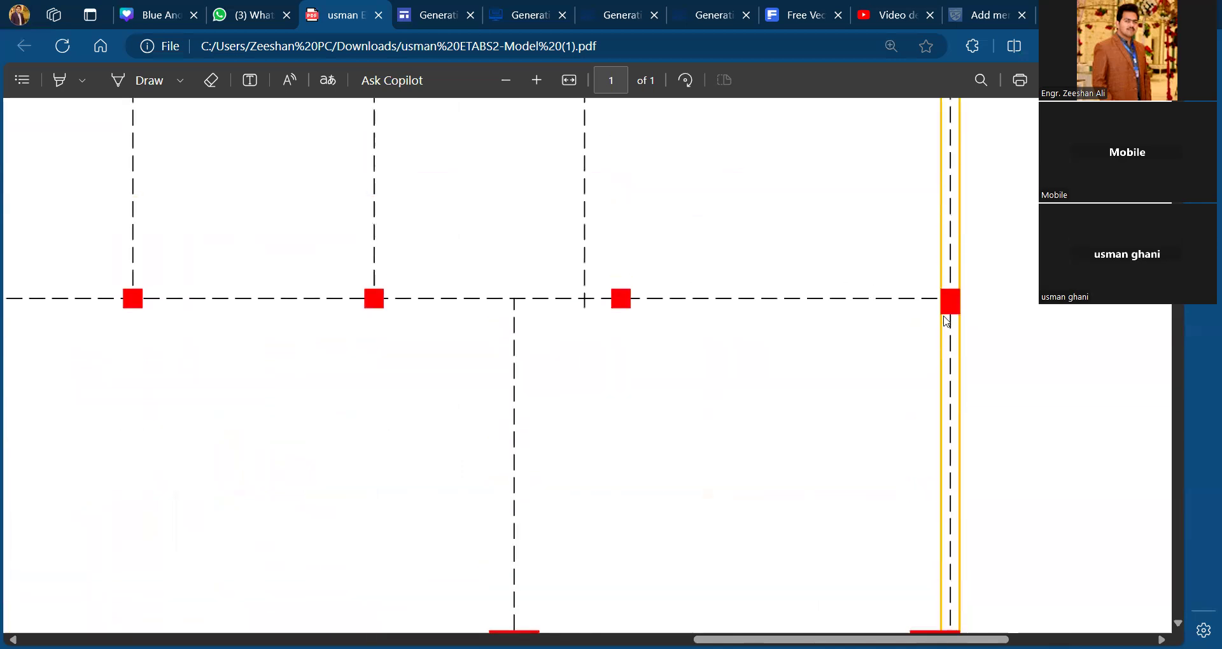
{"action": "scroll", "coordinate": [946, 322], "scroll_direction": "up", "scroll_amount": 5}
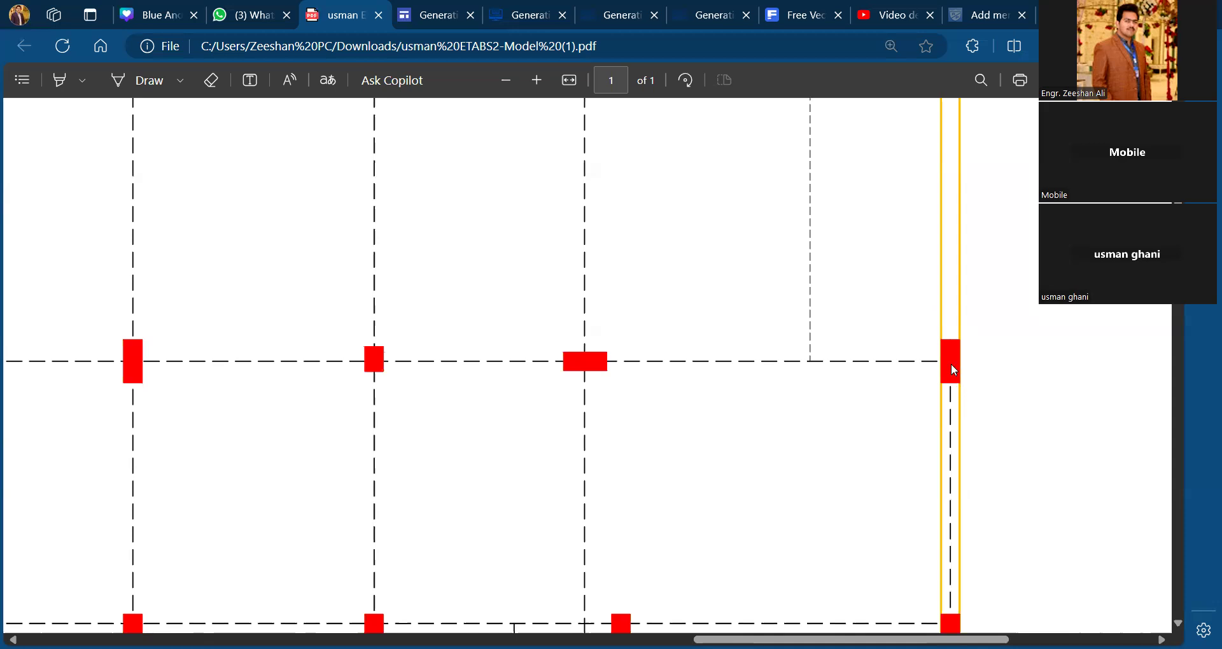
{"action": "scroll", "coordinate": [952, 364], "scroll_direction": "up", "scroll_amount": 1}
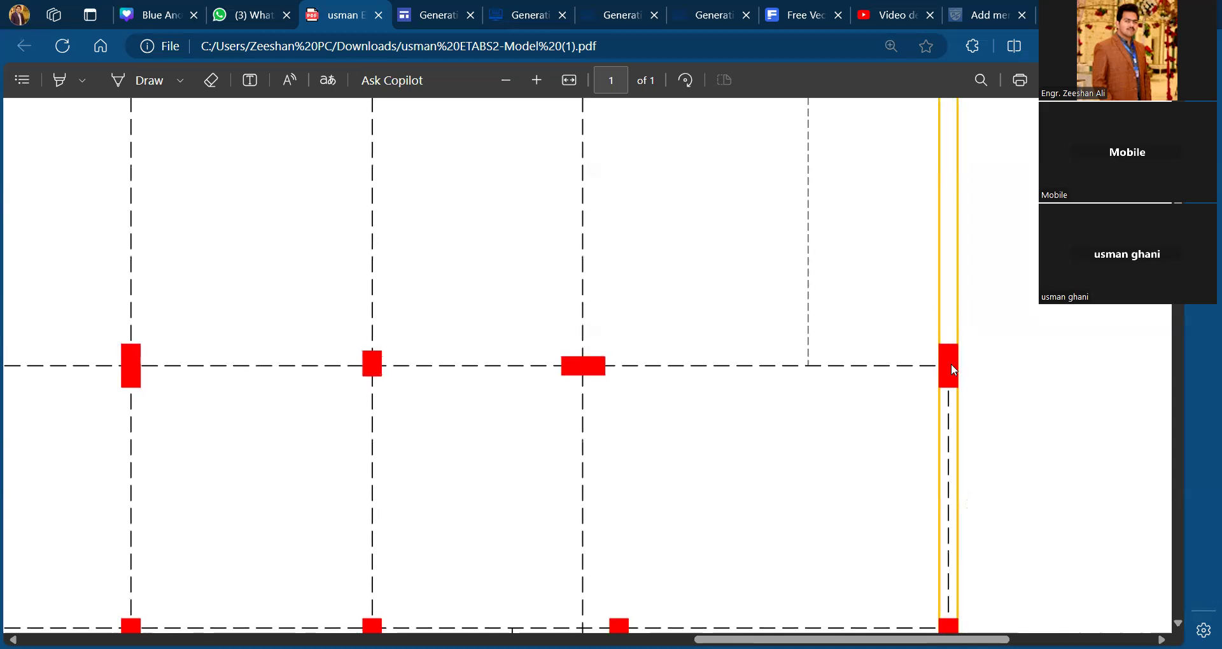
{"action": "scroll", "coordinate": [954, 370], "scroll_direction": "up", "scroll_amount": 3}
{"action": "scroll", "coordinate": [954, 370], "scroll_direction": "right", "scroll_amount": 4}
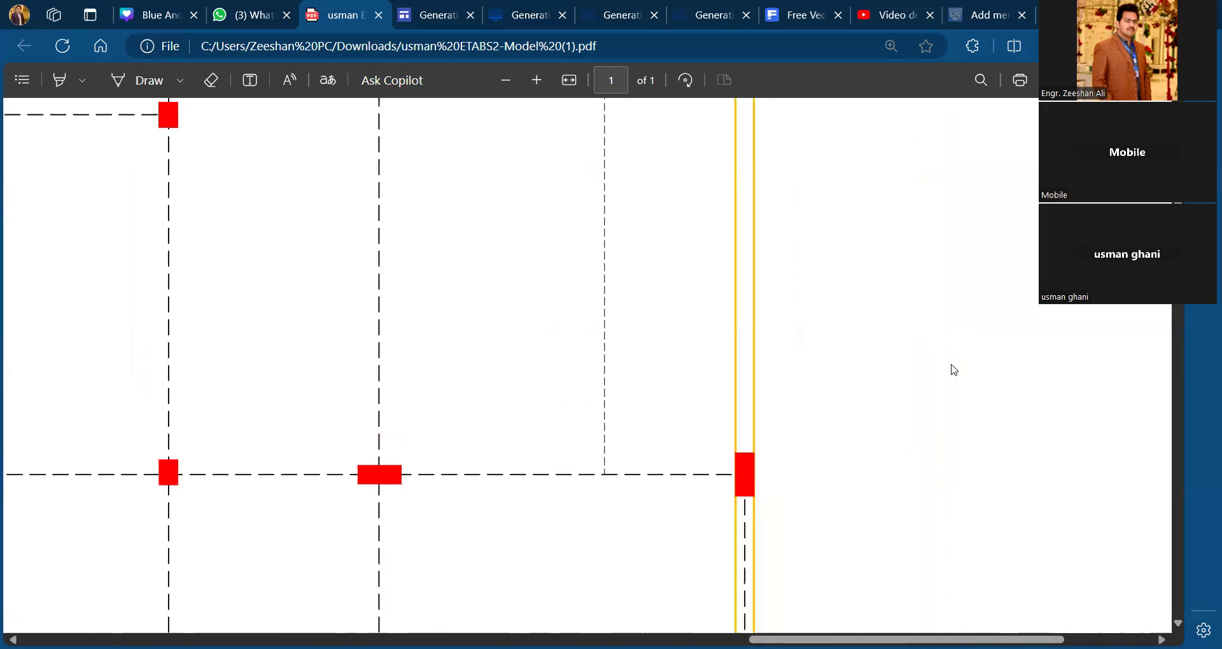
Check the columns around grid lines B, C and D, and the column where grid lines A and 5 meet
{"action": "scroll", "coordinate": [954, 369], "scroll_direction": "down", "scroll_amount": 2, "text": "ctrl"}
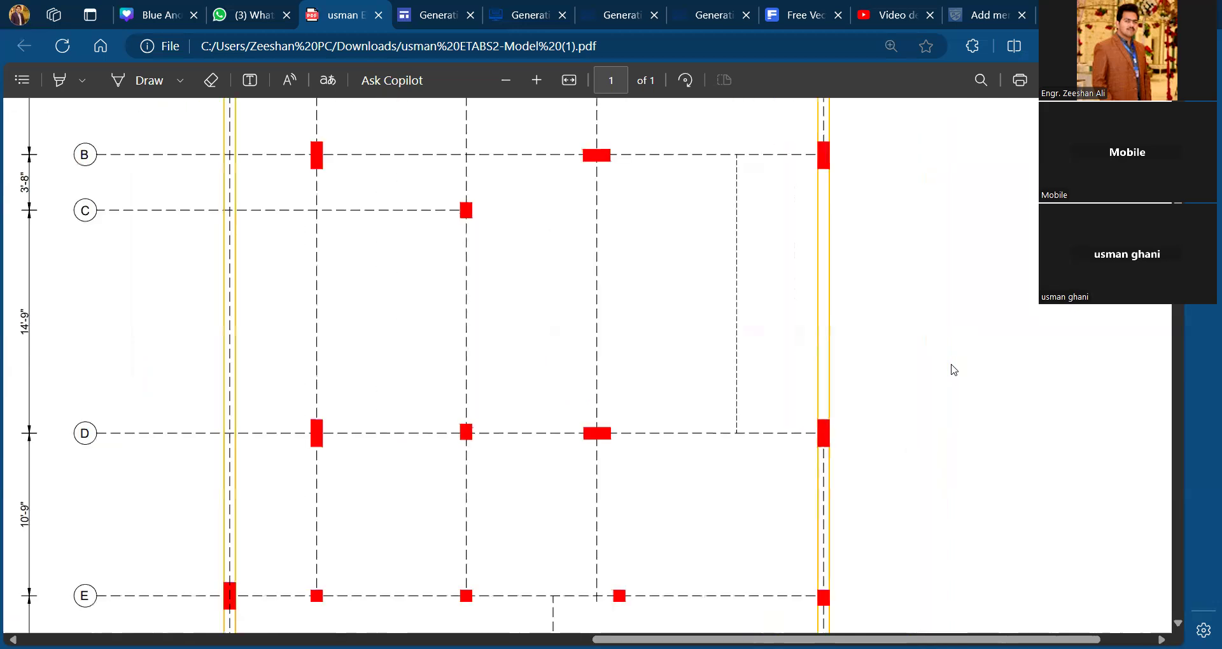
{"action": "scroll", "coordinate": [954, 369], "scroll_direction": "up", "scroll_amount": 2}
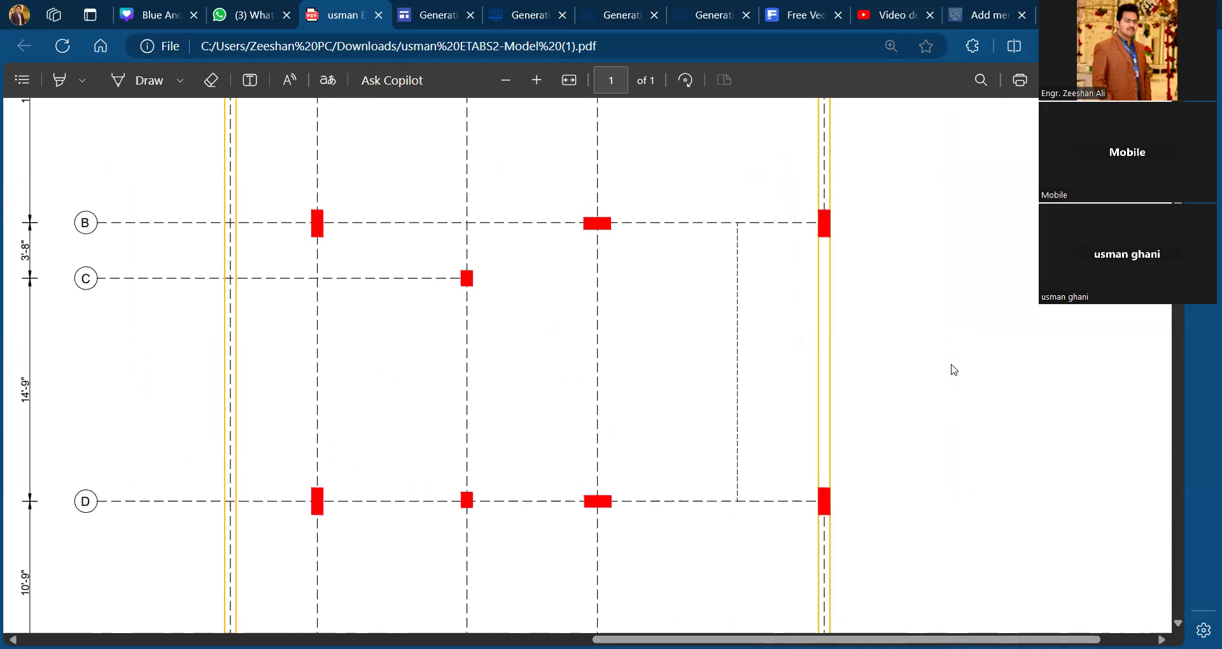
{"action": "scroll", "coordinate": [953, 370], "scroll_direction": "up", "scroll_amount": 3}
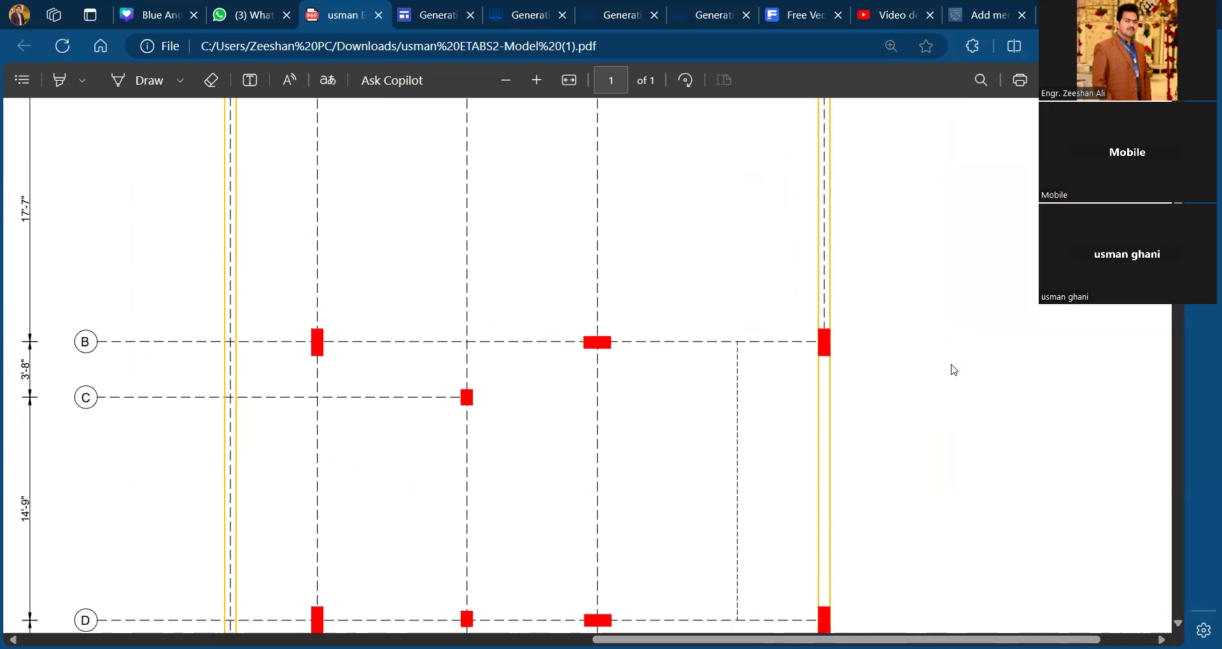
{"action": "scroll", "coordinate": [600, 254], "scroll_direction": "down", "scroll_amount": 3, "text": "ctrl"}
{"action": "scroll", "coordinate": [601, 253], "scroll_direction": "up", "scroll_amount": 2, "text": "ctrl"}
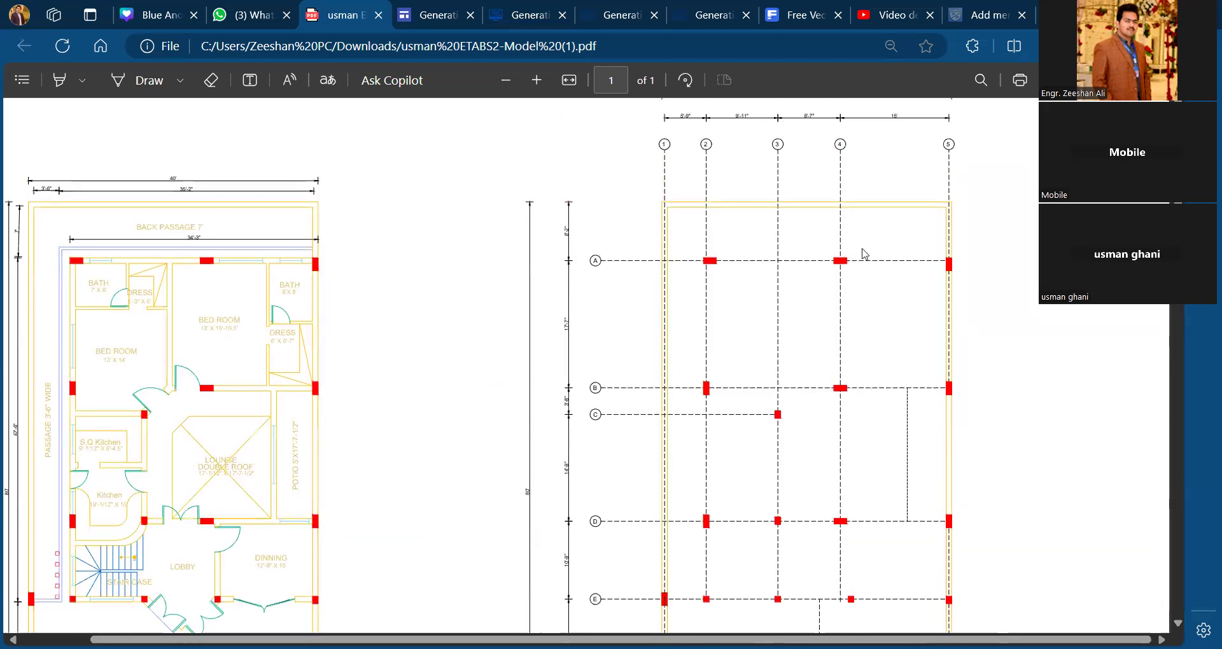
{"action": "scroll", "coordinate": [938, 253], "scroll_direction": "up", "scroll_amount": 3, "text": "ctrl"}
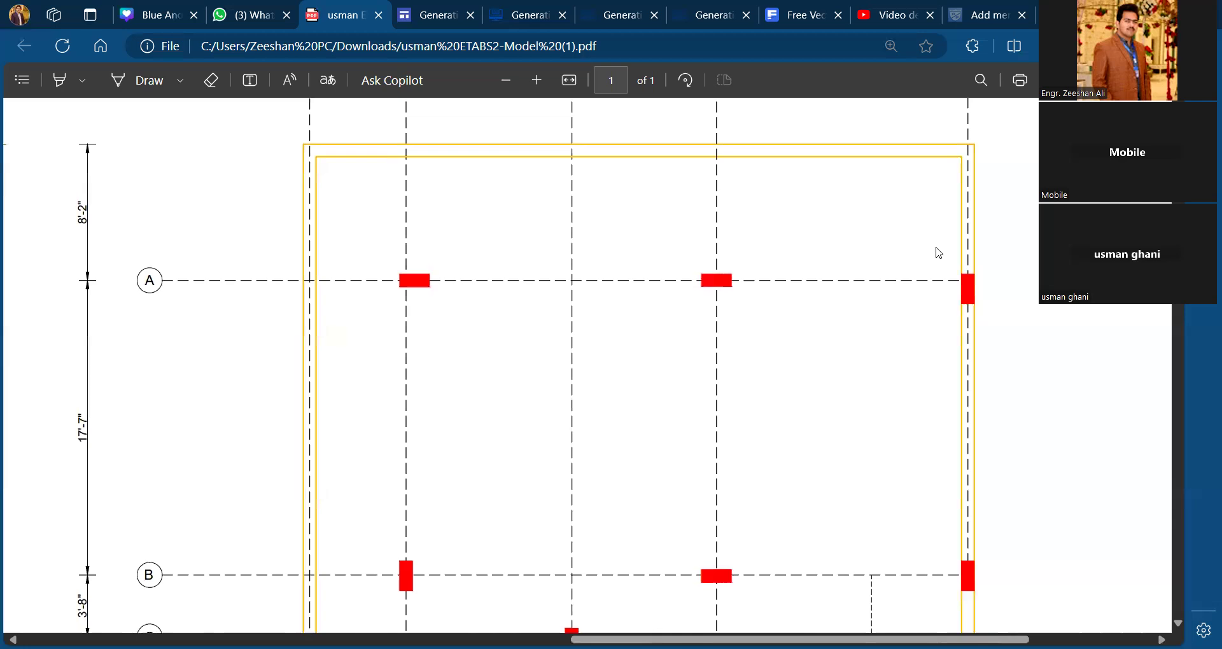
{"action": "scroll", "coordinate": [969, 282], "scroll_direction": "up", "scroll_amount": 2, "text": "ctrl"}
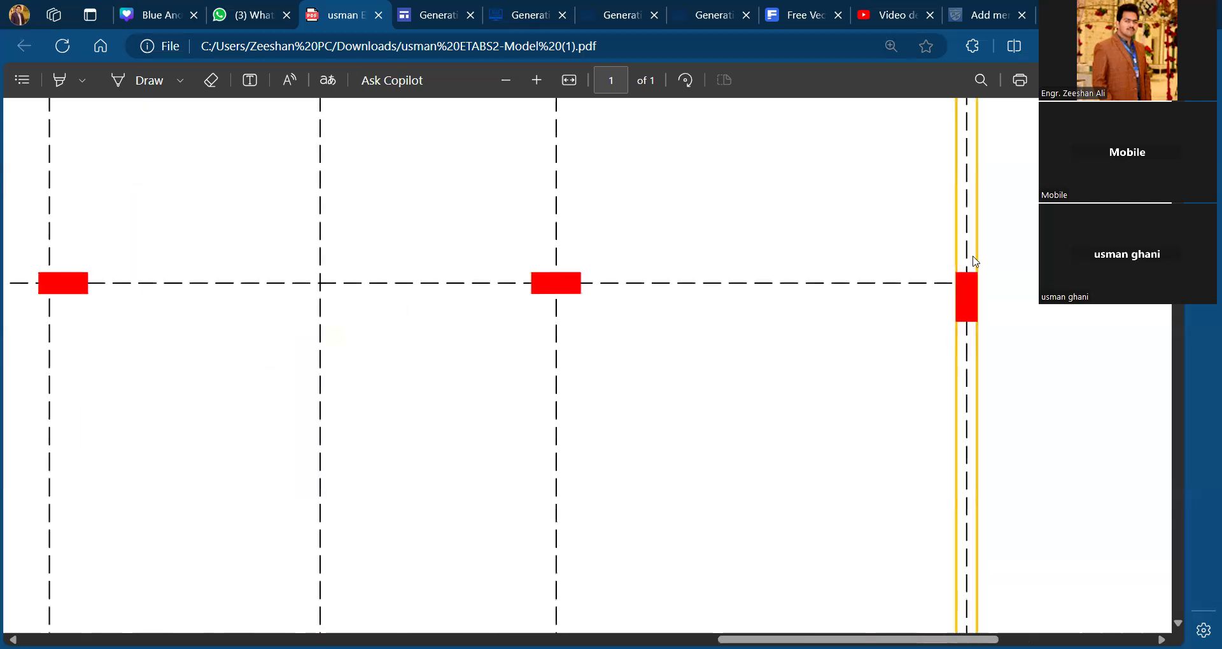
Examine the corner column beside the 6' x 8' bath on the architectural ground floor plan
{"action": "scroll", "coordinate": [975, 261], "scroll_direction": "down", "scroll_amount": 4, "text": "ctrl"}
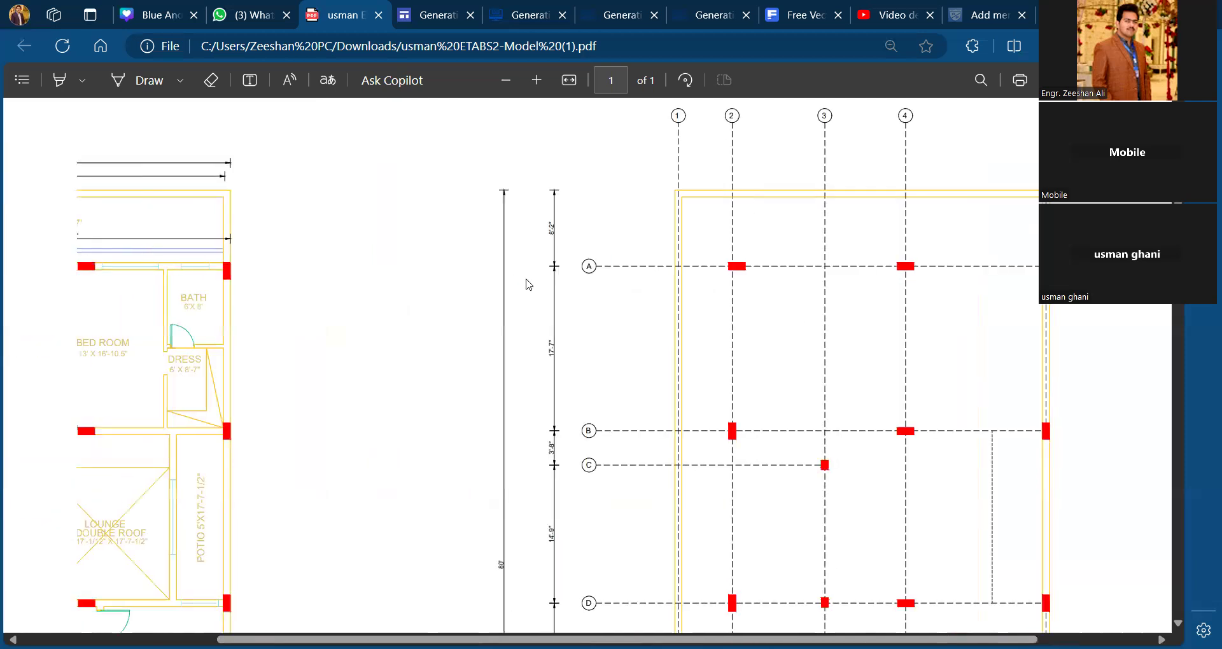
{"action": "scroll", "coordinate": [526, 285], "scroll_direction": "left", "scroll_amount": 4}
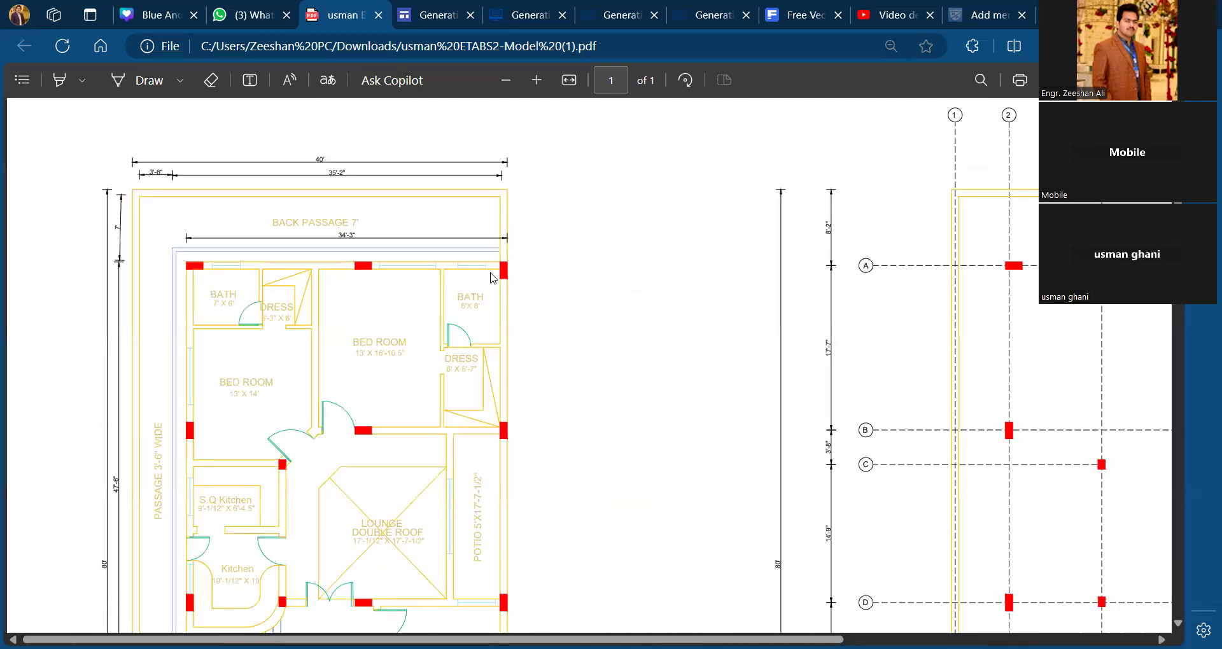
{"action": "scroll", "coordinate": [491, 277], "scroll_direction": "up", "scroll_amount": 5, "text": "ctrl"}
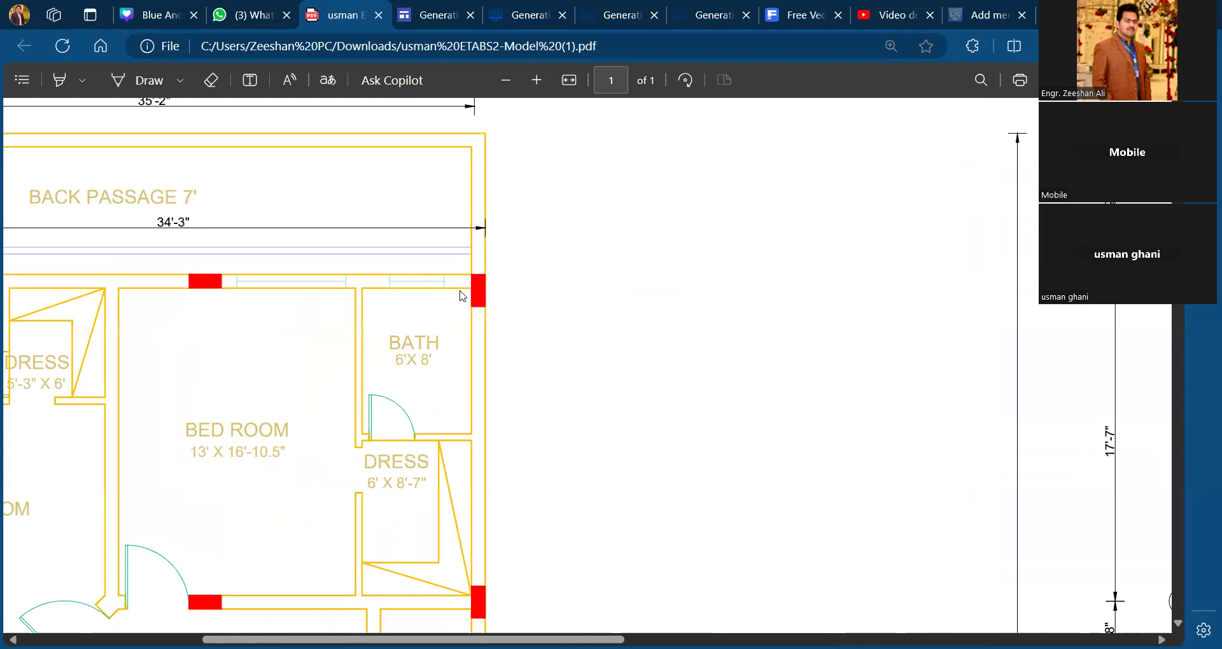
{"action": "scroll", "coordinate": [461, 295], "scroll_direction": "down", "scroll_amount": 3, "text": "ctrl"}
{"action": "scroll", "coordinate": [461, 296], "scroll_direction": "down", "scroll_amount": 1, "text": "ctrl"}
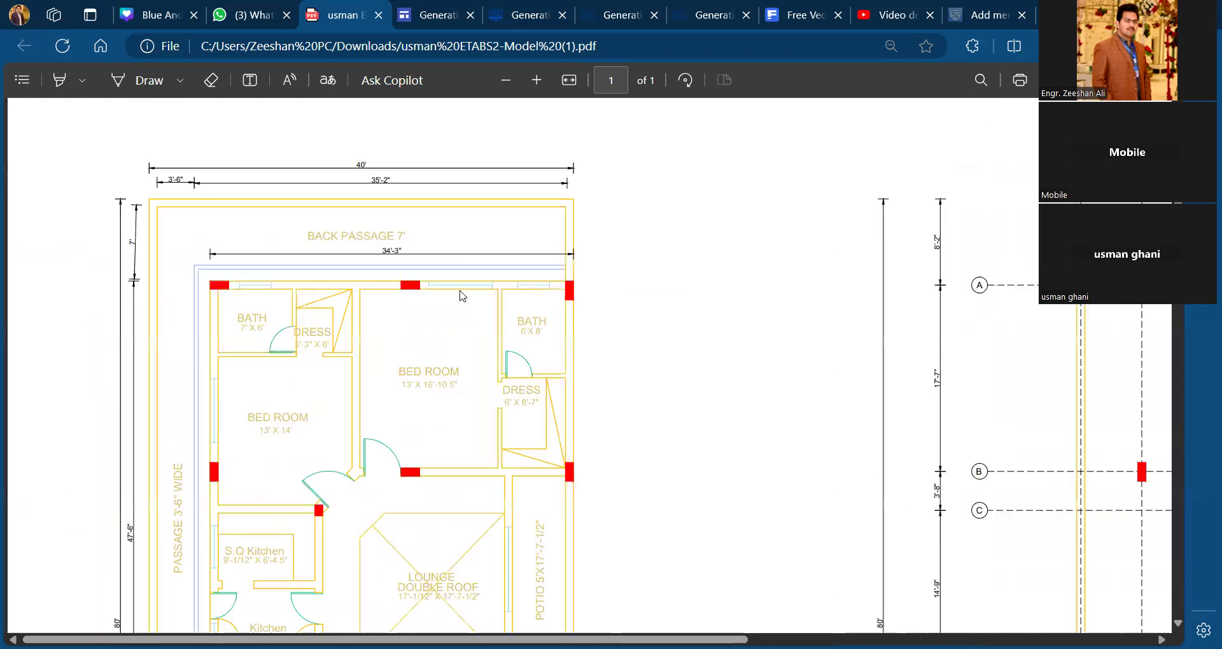
{"action": "scroll", "coordinate": [561, 288], "scroll_direction": "up", "scroll_amount": 2, "text": "ctrl"}
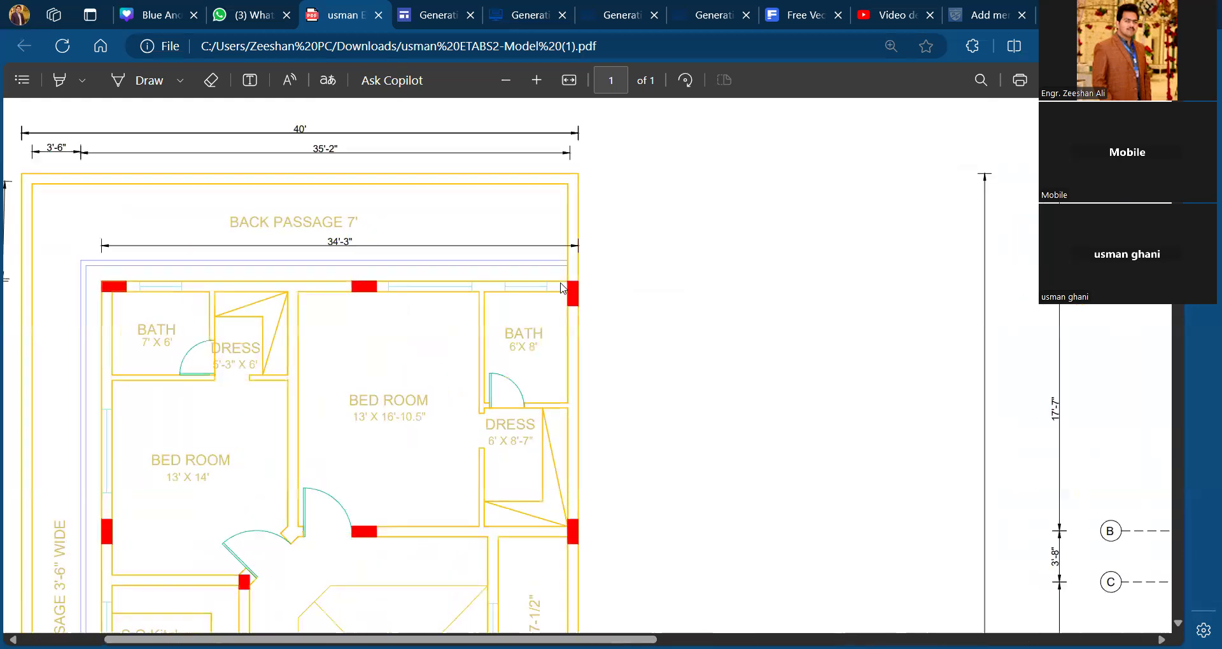
{"action": "scroll", "coordinate": [571, 291], "scroll_direction": "up", "scroll_amount": 2, "text": "ctrl"}
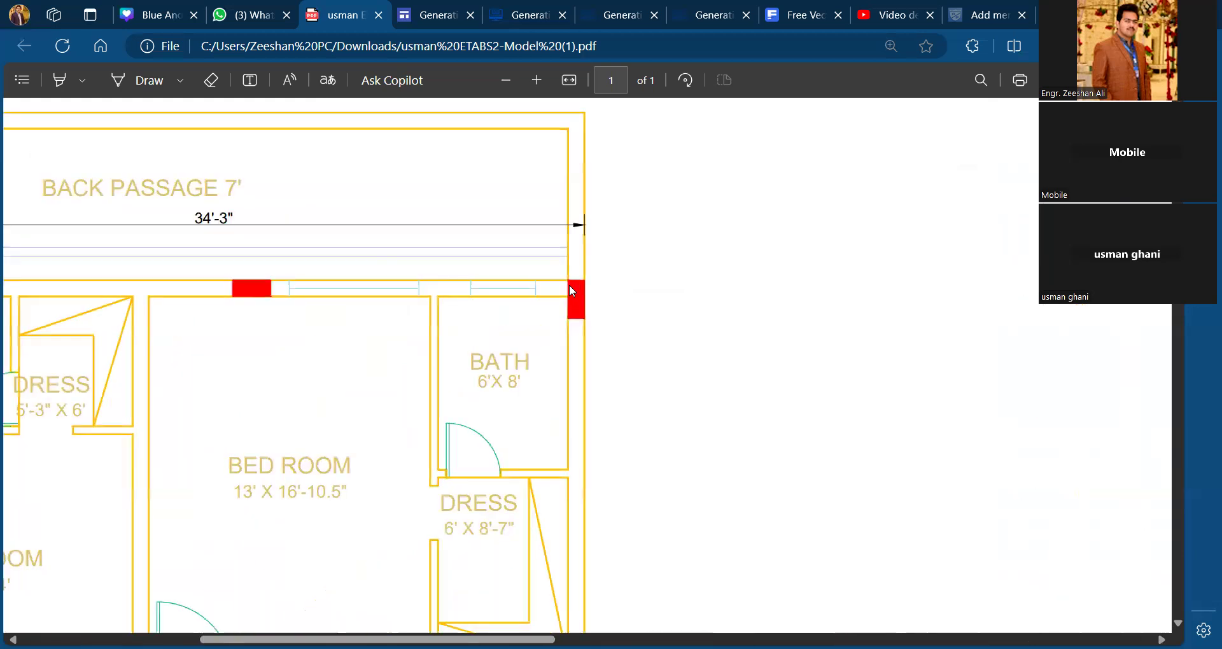
Examine the columns along the rear wall of the architectural plan, from the 6' x 8' bath across to the 7' x 6' bath
{"action": "scroll", "coordinate": [570, 290], "scroll_direction": "down", "scroll_amount": 4, "text": "ctrl"}
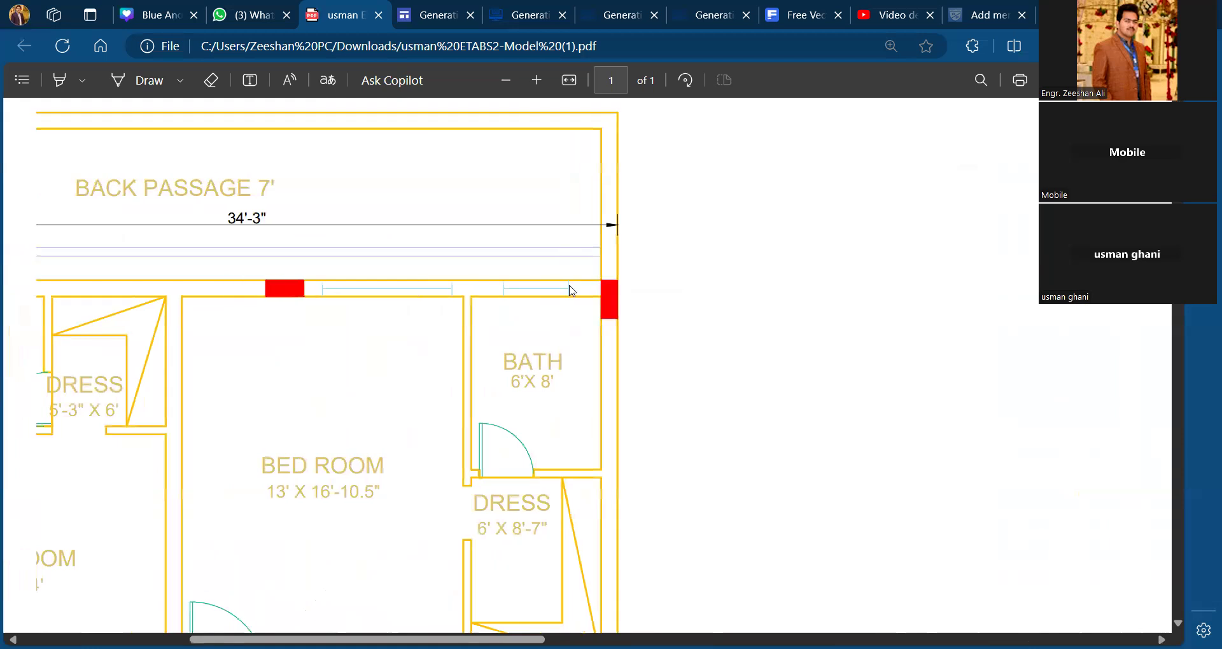
{"action": "scroll", "coordinate": [571, 291], "scroll_direction": "down", "scroll_amount": 2, "text": "ctrl"}
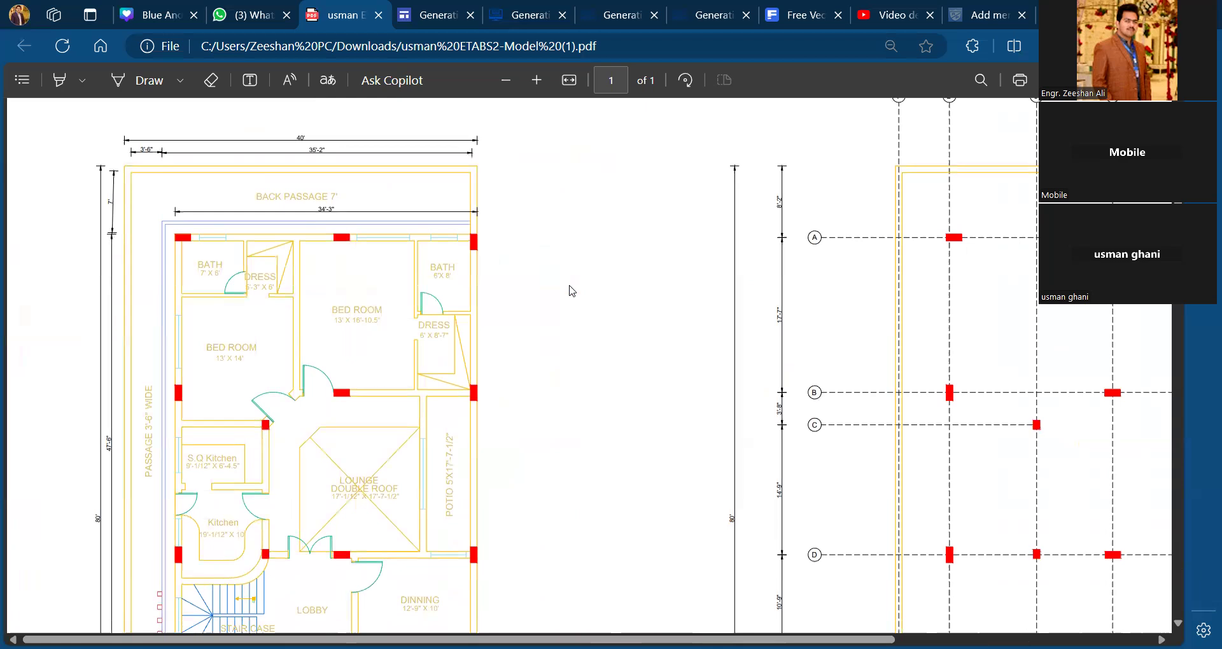
{"action": "scroll", "coordinate": [259, 246], "scroll_direction": "up", "scroll_amount": 3, "text": "ctrl"}
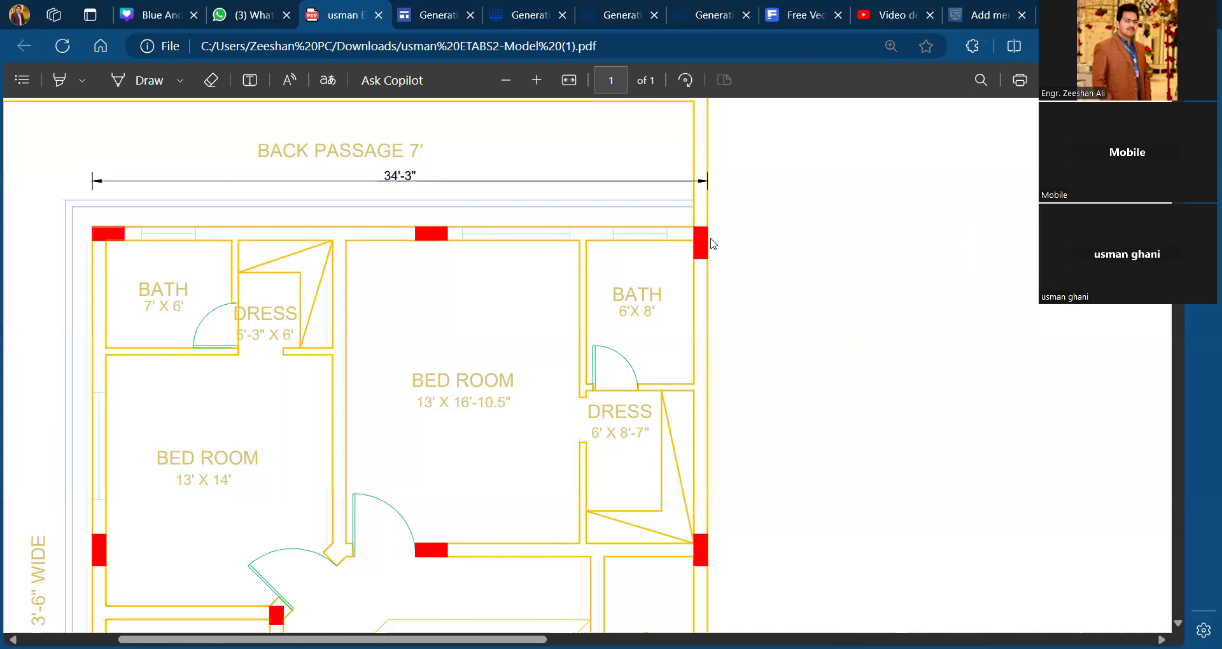
{"action": "scroll", "coordinate": [712, 243], "scroll_direction": "up", "scroll_amount": 2, "text": "ctrl"}
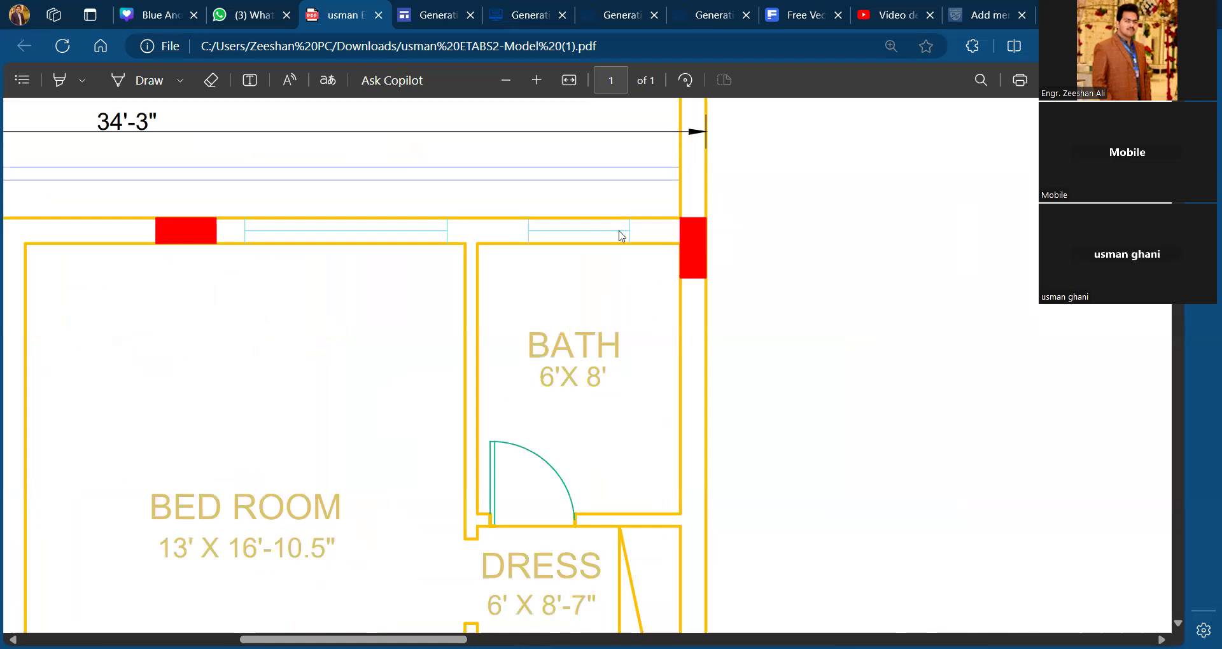
{"action": "scroll", "coordinate": [620, 235], "scroll_direction": "down", "scroll_amount": 2, "text": "ctrl"}
{"action": "scroll", "coordinate": [621, 236], "scroll_direction": "left", "scroll_amount": 5}
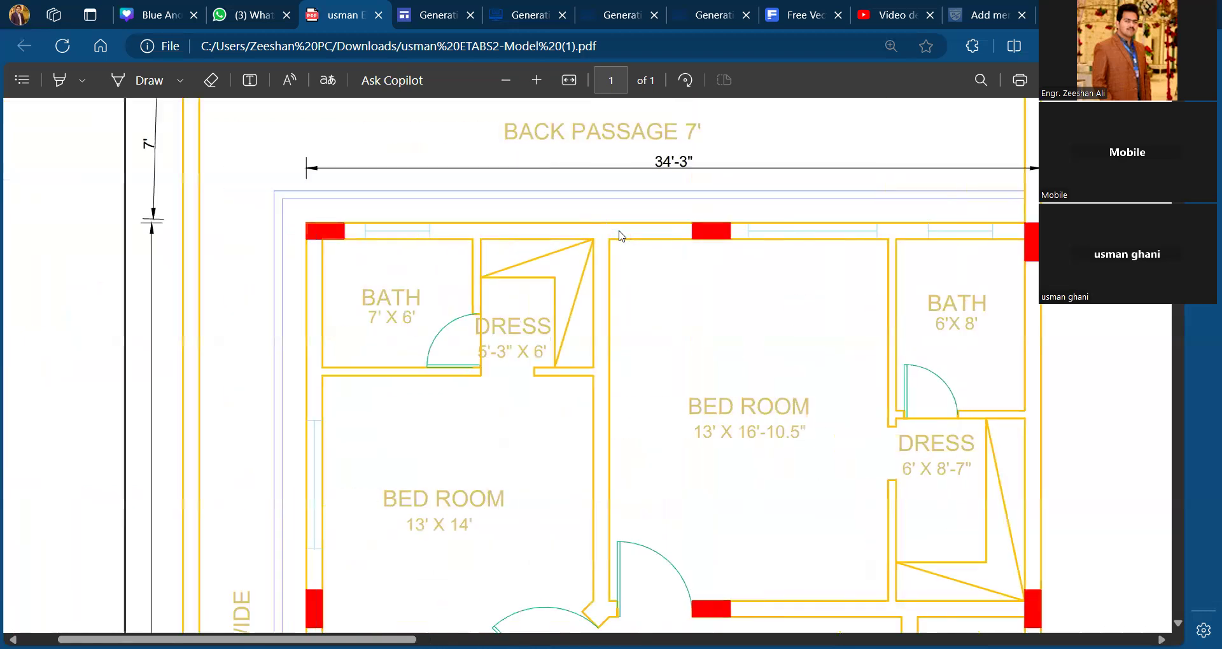
{"action": "scroll", "coordinate": [621, 235], "scroll_direction": "down", "scroll_amount": 3, "text": "ctrl"}
{"action": "scroll", "coordinate": [621, 236], "scroll_direction": "up", "scroll_amount": 1, "text": "ctrl"}
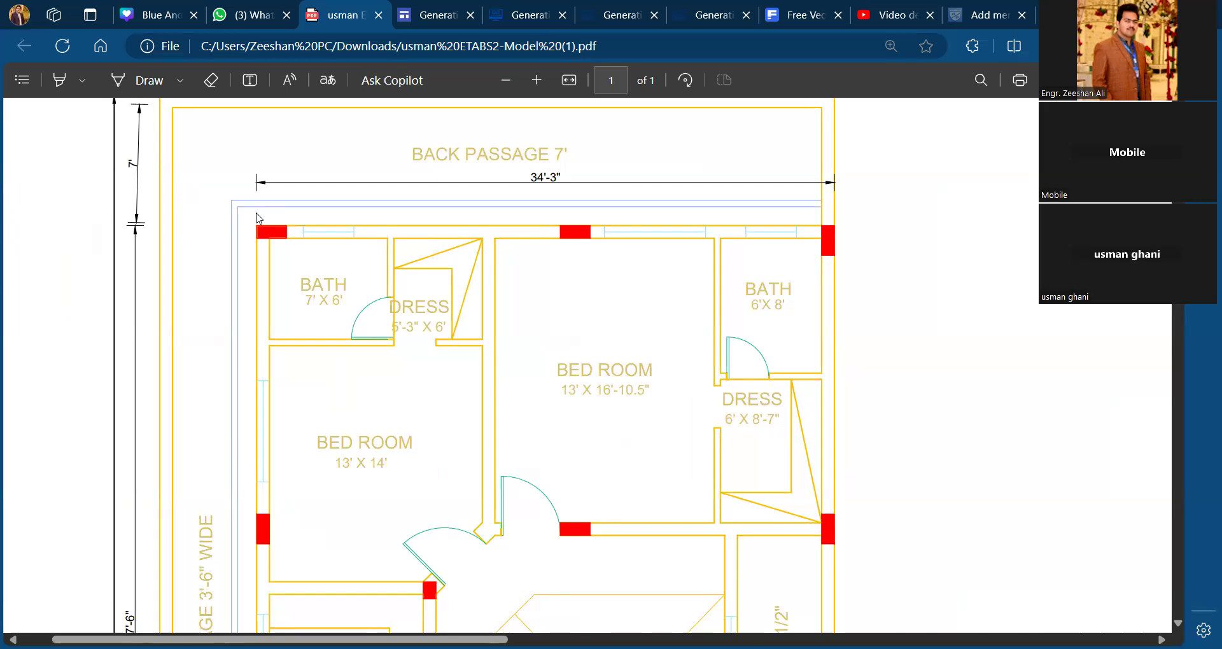
Trace the columns on the passage-side wall from the 13' x 14' bedroom past the kitchen to the staircase and porch
{"action": "scroll", "coordinate": [259, 219], "scroll_direction": "down", "scroll_amount": 3}
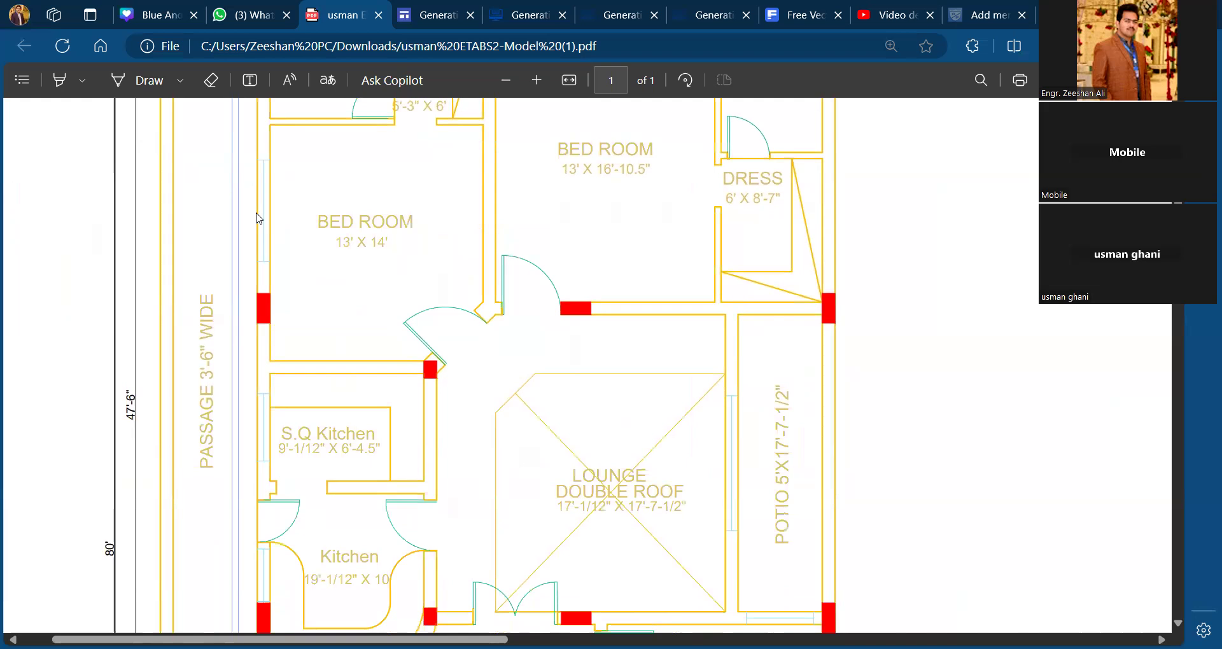
{"action": "scroll", "coordinate": [259, 218], "scroll_direction": "down", "scroll_amount": 3}
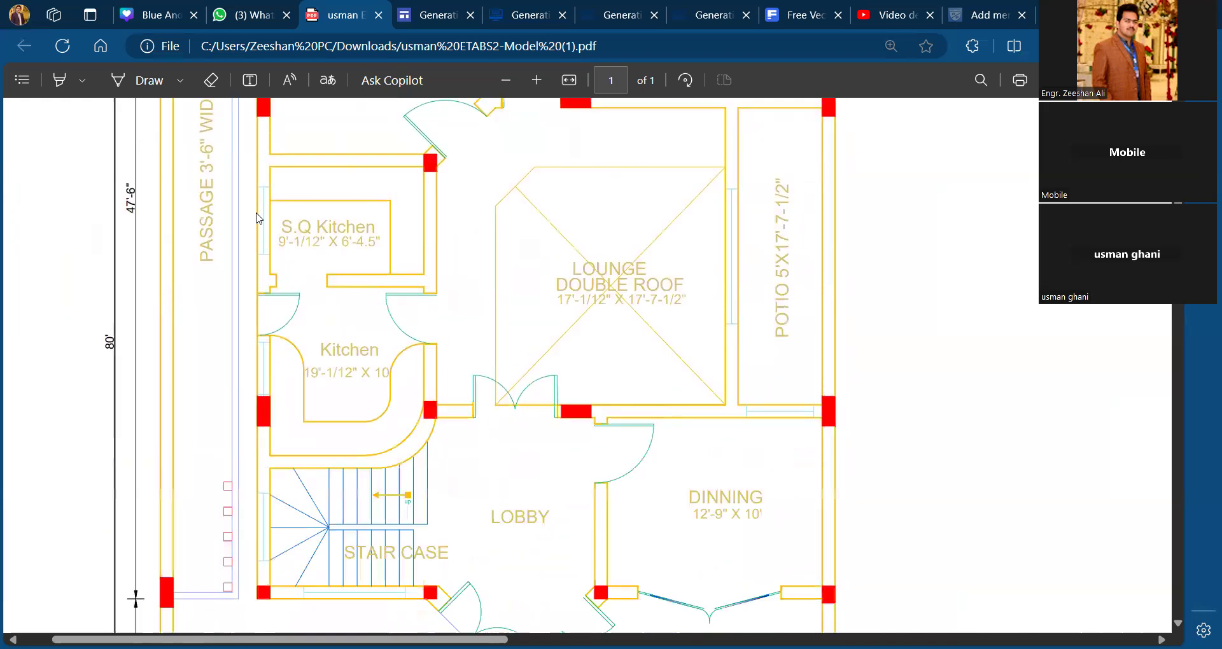
{"action": "scroll", "coordinate": [259, 218], "scroll_direction": "up", "scroll_amount": 1}
{"action": "scroll", "coordinate": [259, 218], "scroll_direction": "down", "scroll_amount": 2}
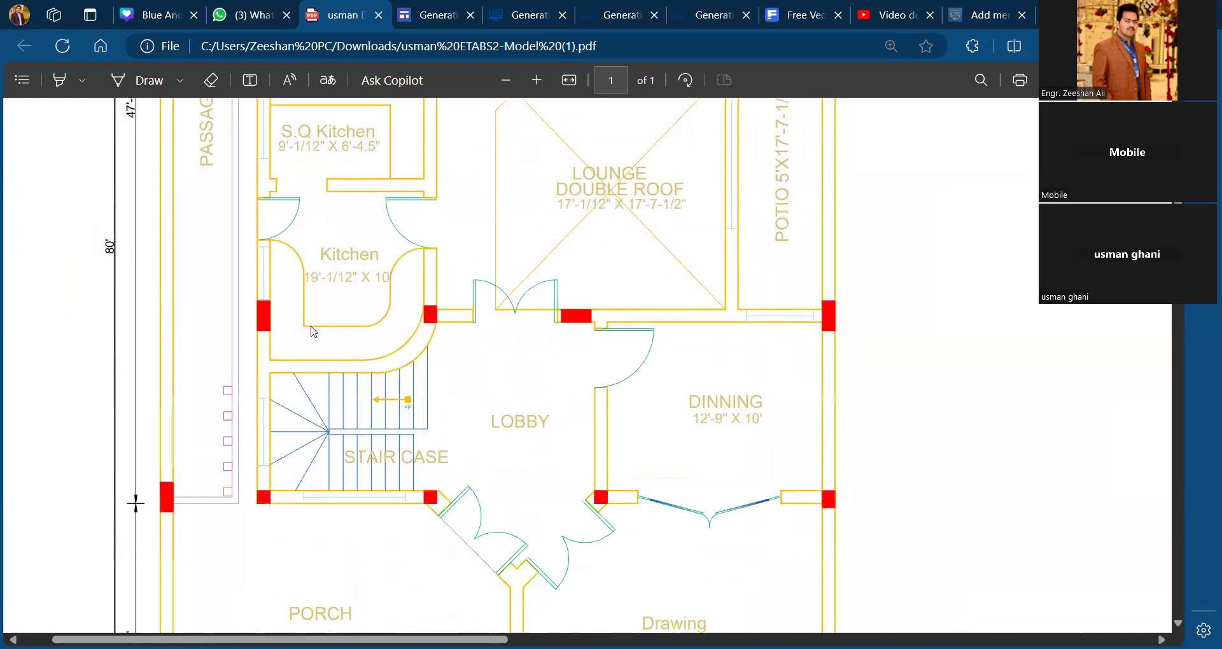
{"action": "scroll", "coordinate": [313, 329], "scroll_direction": "down", "scroll_amount": 1}
{"action": "scroll", "coordinate": [313, 329], "scroll_direction": "up", "scroll_amount": 10}
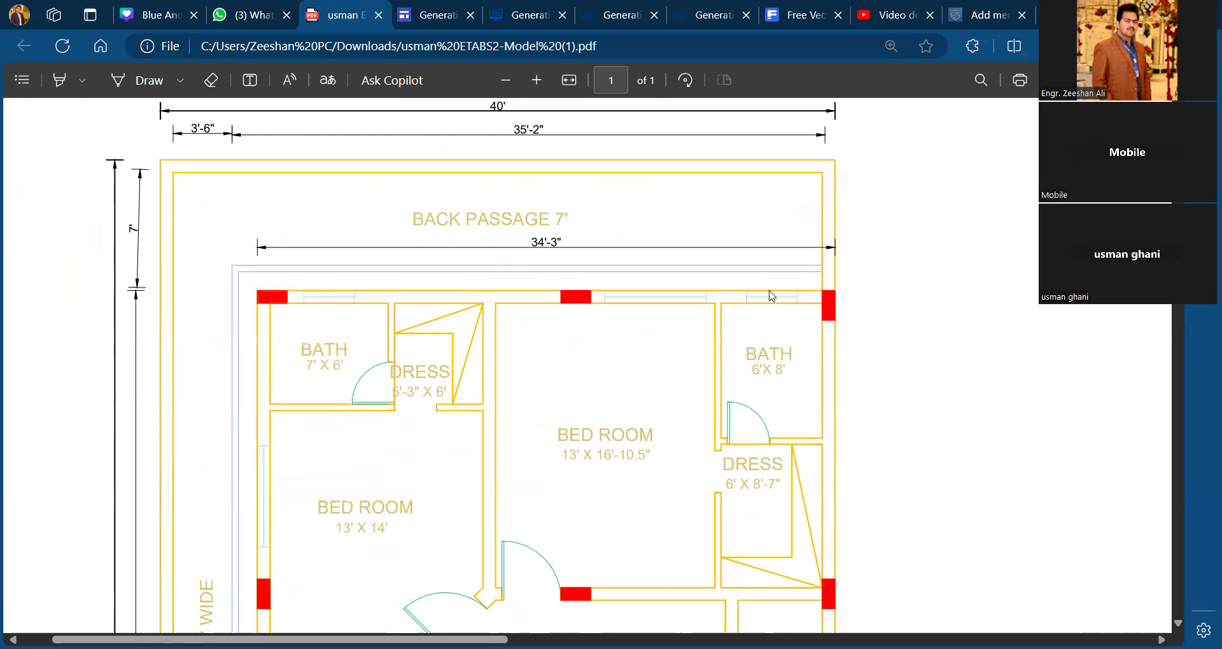
Review the columns beside the dress and patio areas, and compare the whole architectural plan with the column grid plan
{"action": "scroll", "coordinate": [771, 295], "scroll_direction": "down", "scroll_amount": 2}
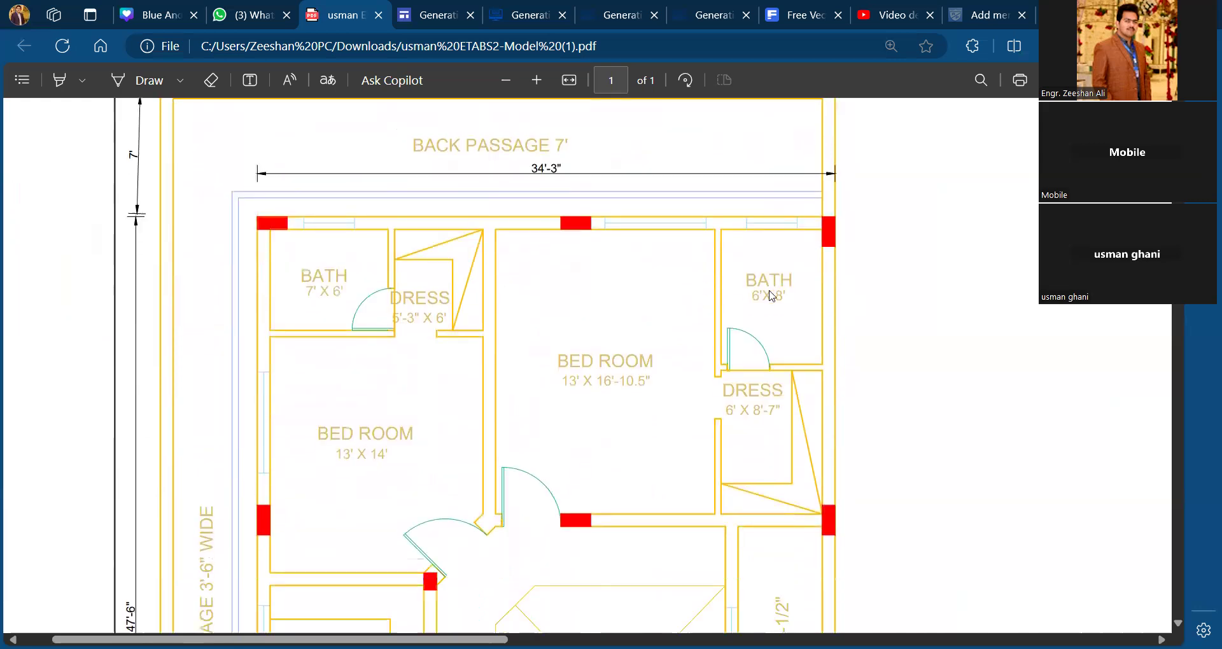
{"action": "scroll", "coordinate": [771, 295], "scroll_direction": "down", "scroll_amount": 3}
{"action": "scroll", "coordinate": [771, 296], "scroll_direction": "down", "scroll_amount": 6}
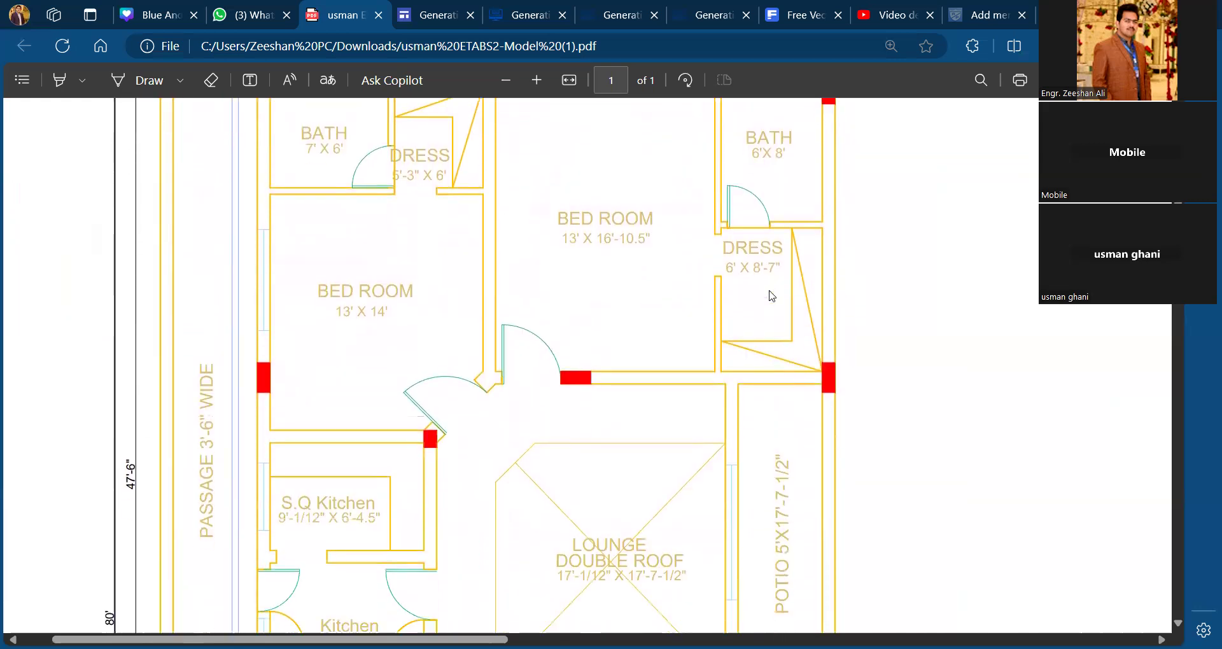
{"action": "scroll", "coordinate": [771, 296], "scroll_direction": "up", "scroll_amount": 10}
{"action": "scroll", "coordinate": [771, 296], "scroll_direction": "down", "scroll_amount": 3, "text": "ctrl"}
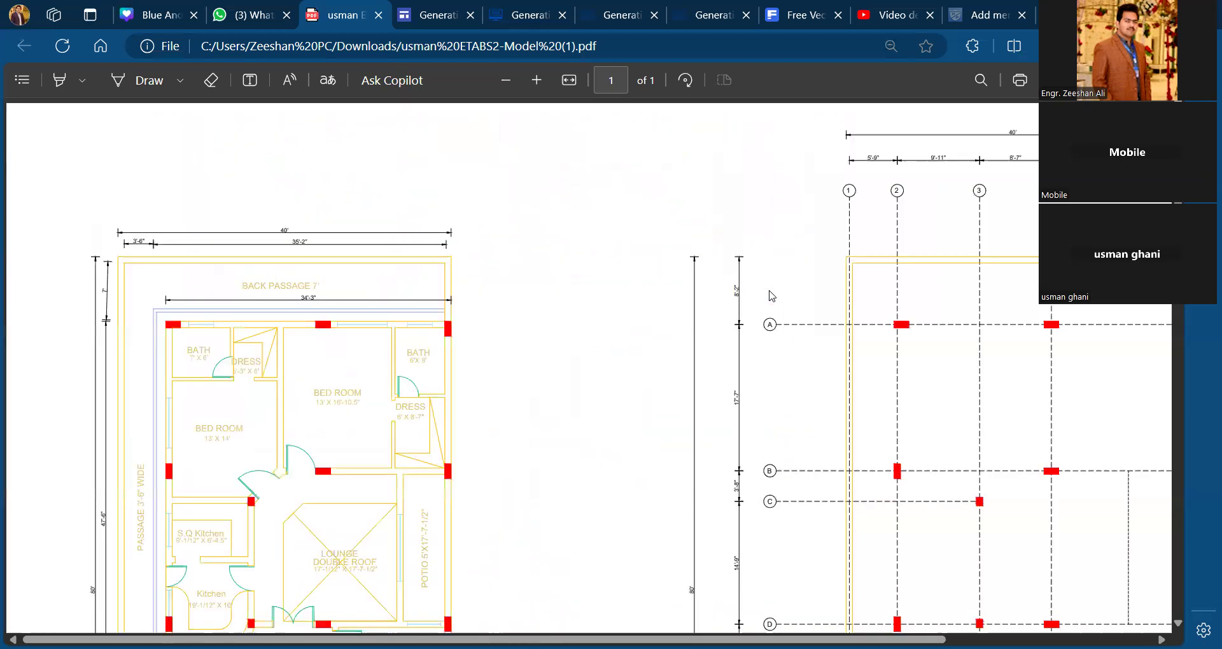
{"action": "scroll", "coordinate": [726, 298], "scroll_direction": "down", "scroll_amount": 2, "text": "ctrl"}
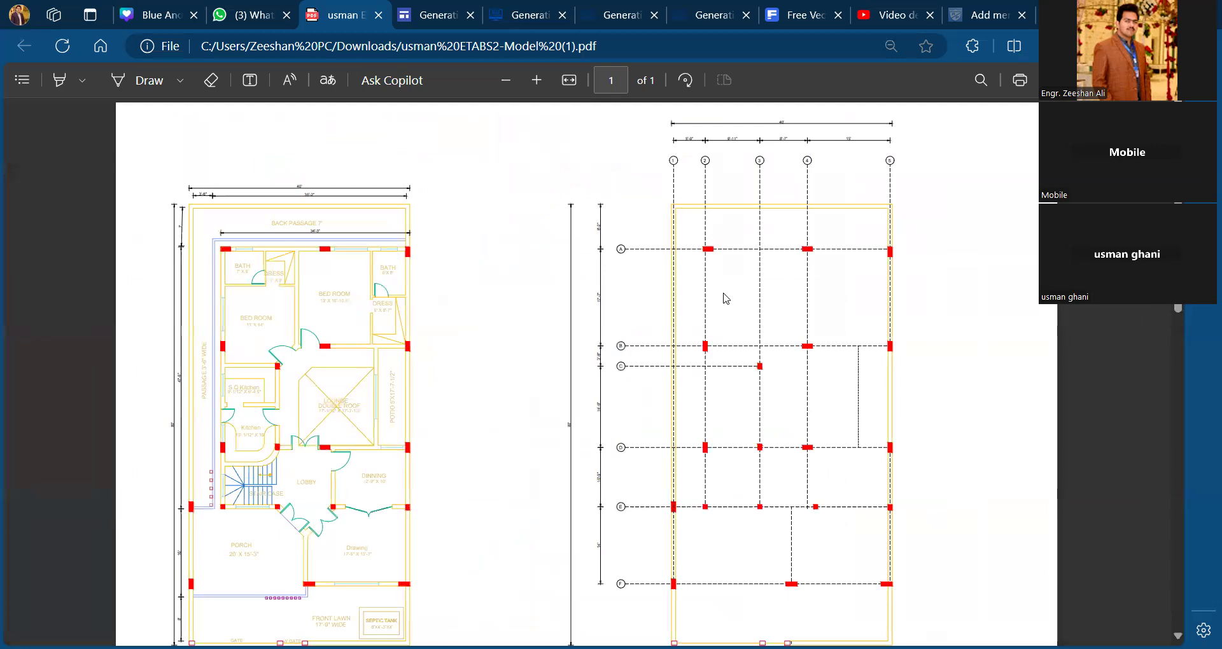
{"action": "scroll", "coordinate": [733, 312], "scroll_direction": "down", "scroll_amount": 1}
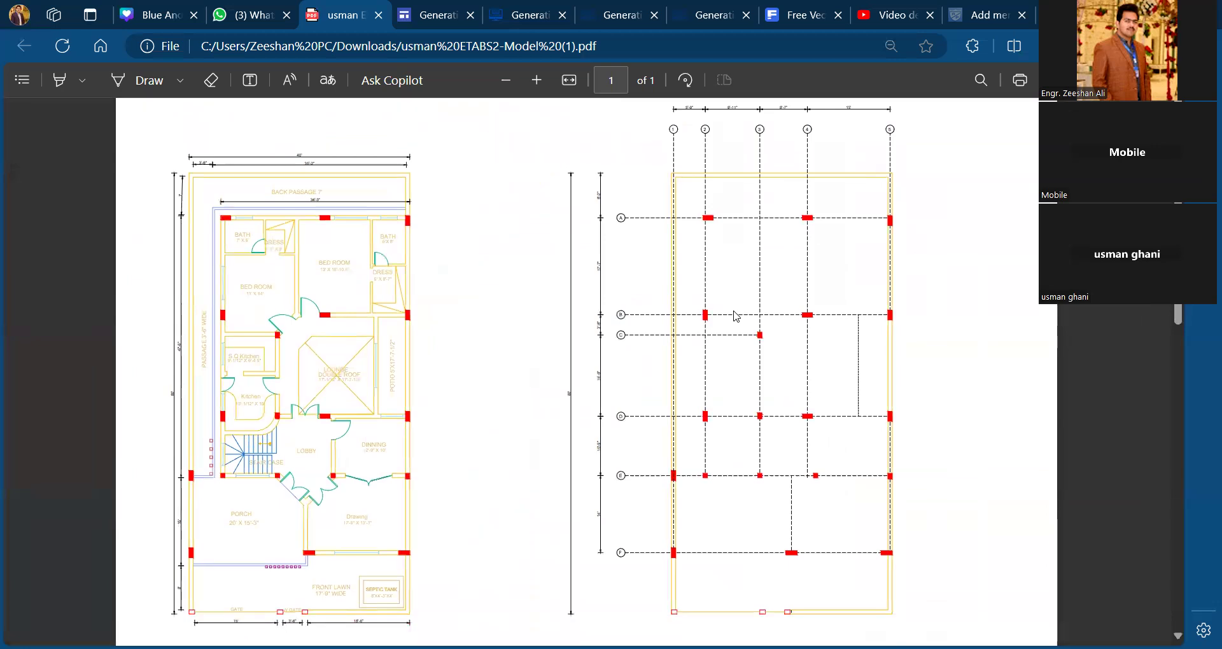